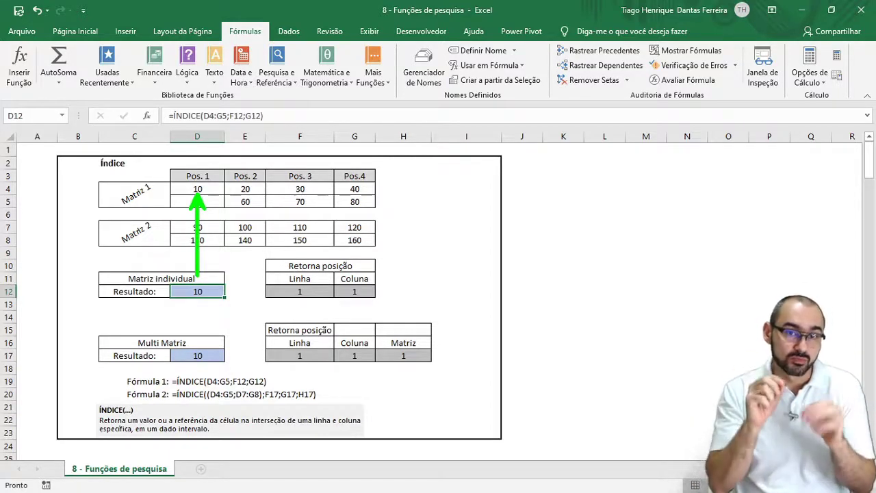
Step: Set the Matriz individual row position in F12 to 2 and locate the matching cell D5 in Matriz 1
click(290, 289)
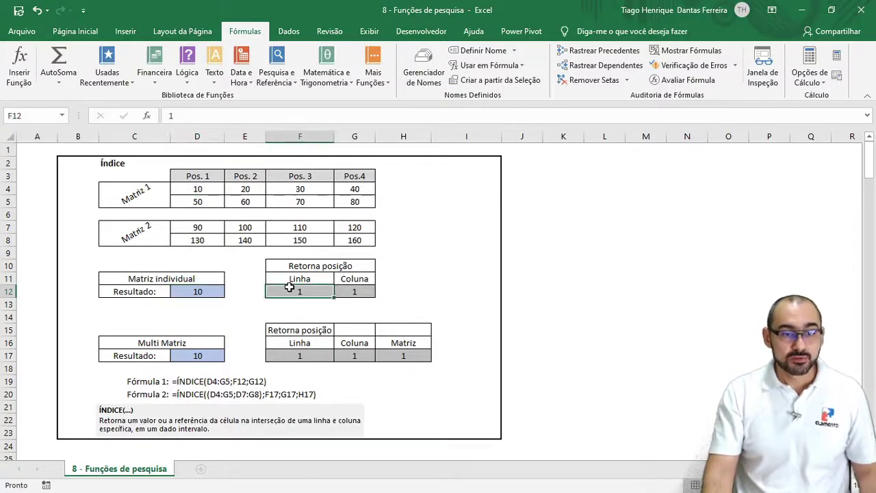
text(2)
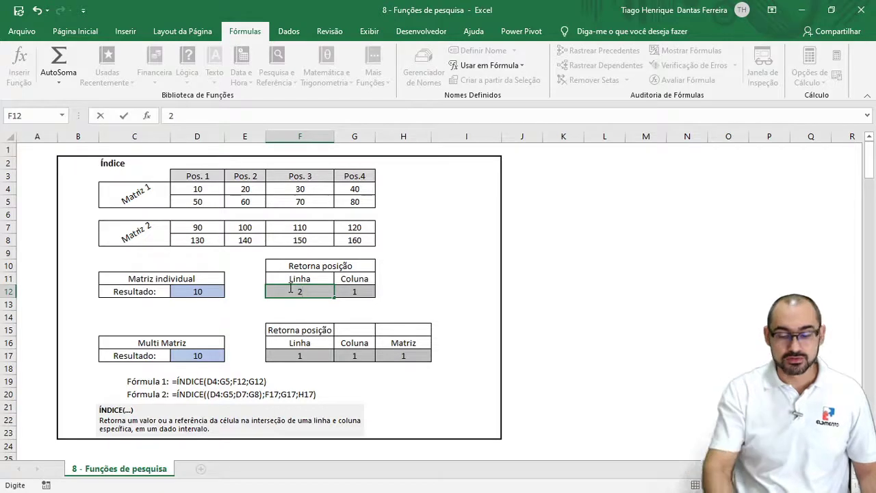
key(Tab)
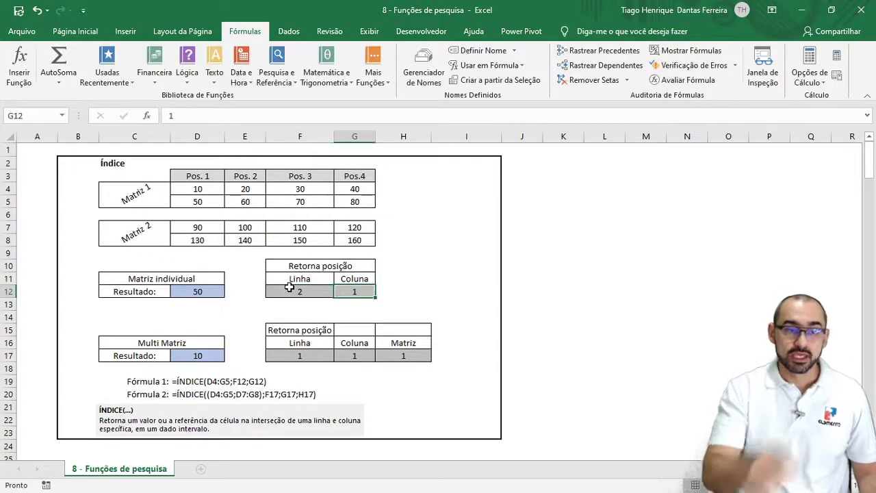
click(197, 203)
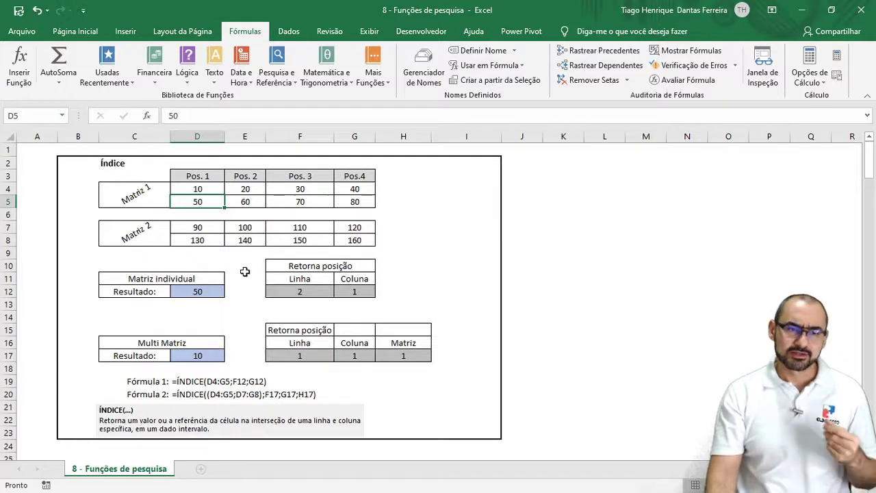
Step: Try row position 3 in F12 for the Matriz individual lookup
click(283, 289)
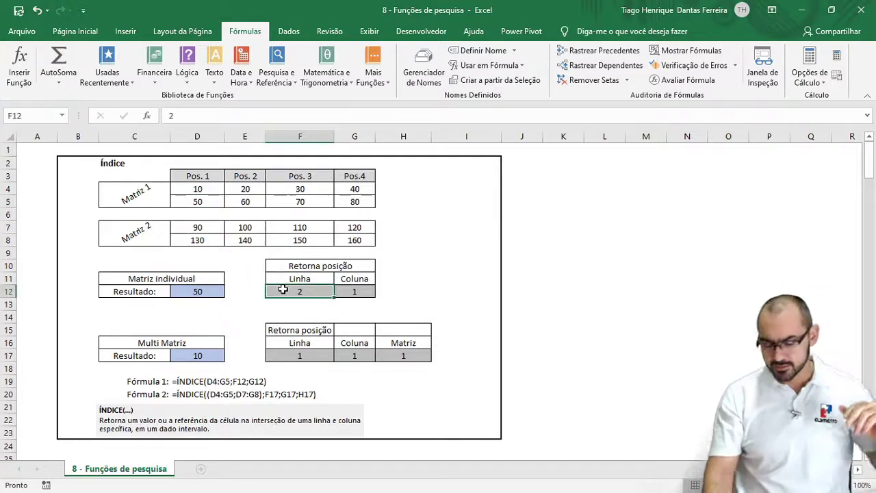
text(3)
key(Return)
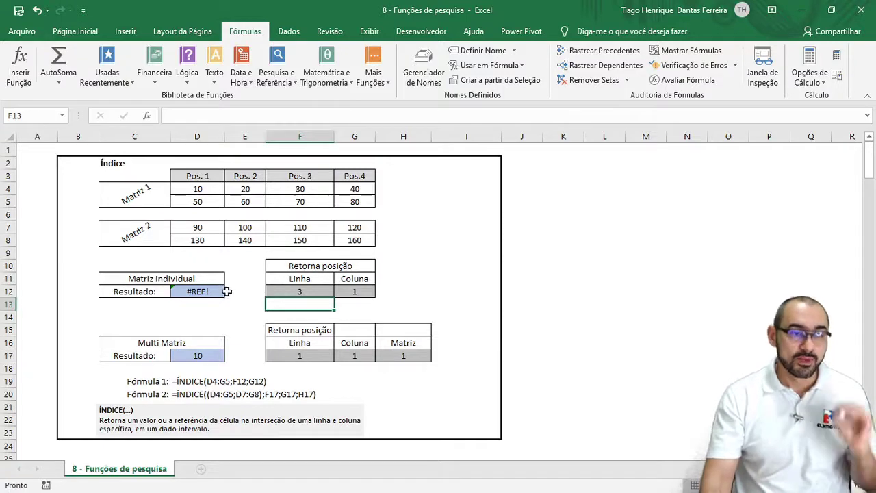
Step: Set the Matriz individual lookup to row 2 in F12 and column 2 in G12
click(289, 291)
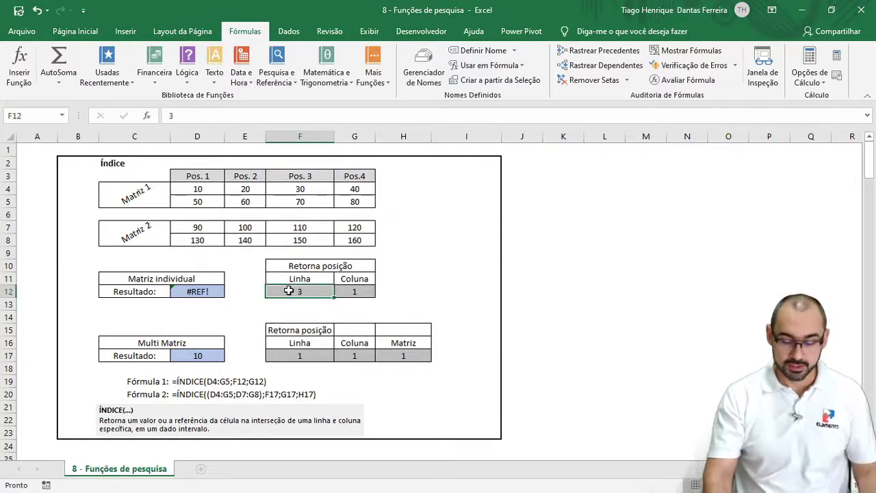
text(2)
key(Tab)
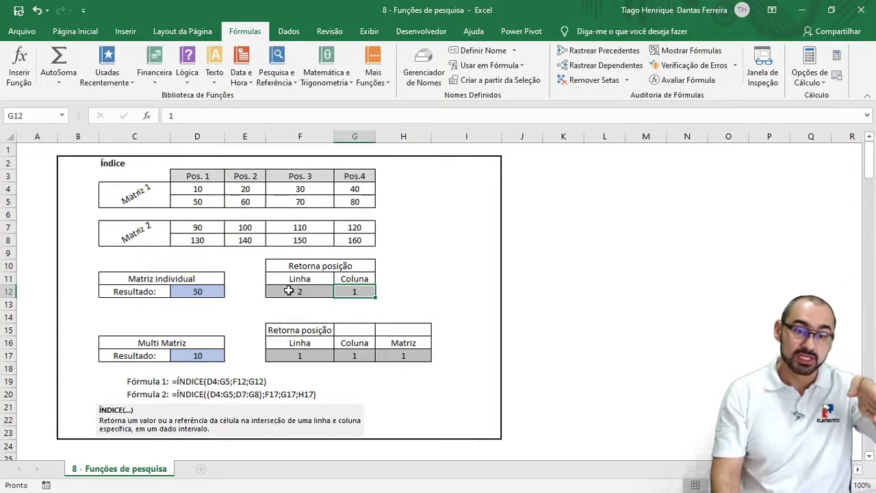
text(2)
key(ctrl+Return)
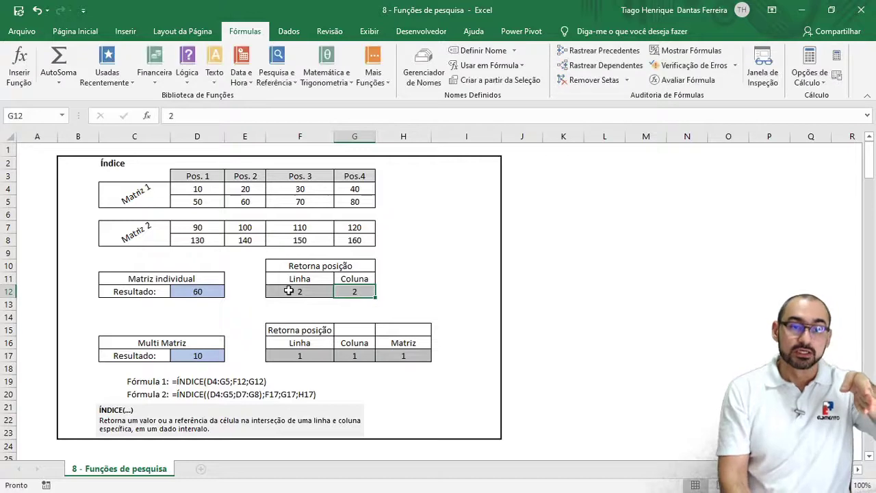
Step: Highlight cell E5, at row 2 and column 2 of Matriz 1, with a yellow fill
click(214, 188)
click(212, 200)
click(231, 200)
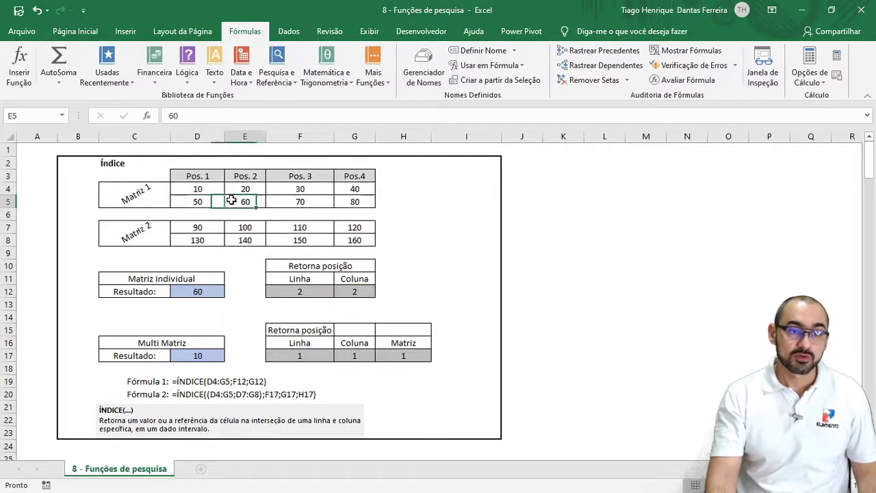
click(75, 31)
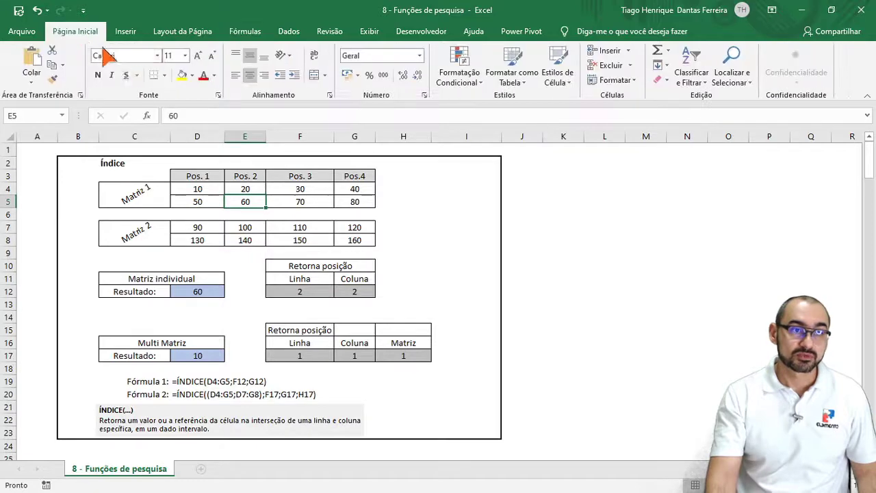
click(182, 74)
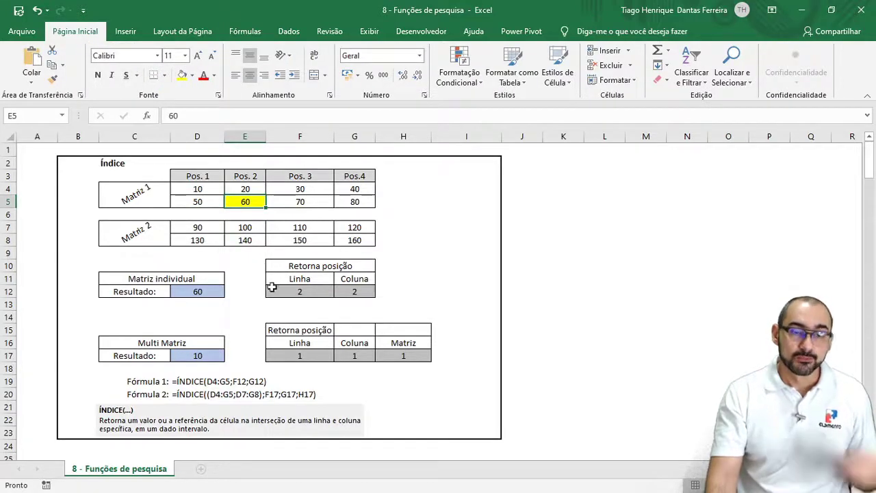
click(216, 356)
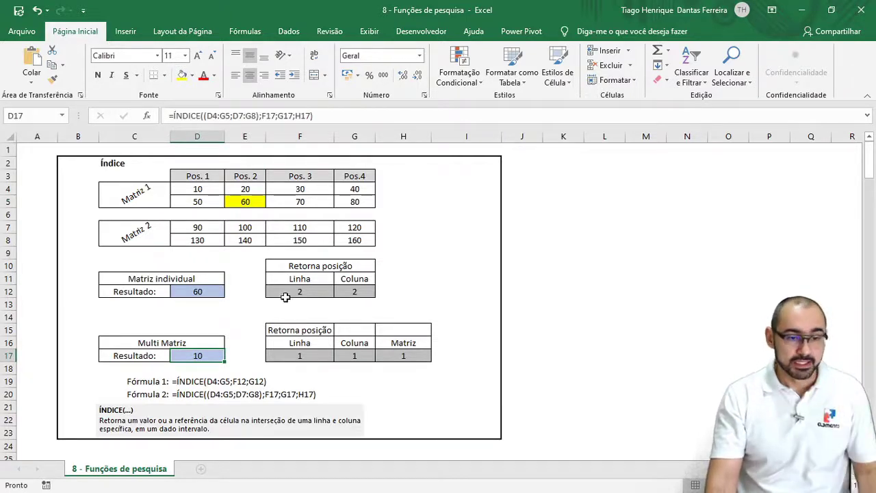
text(=ín)
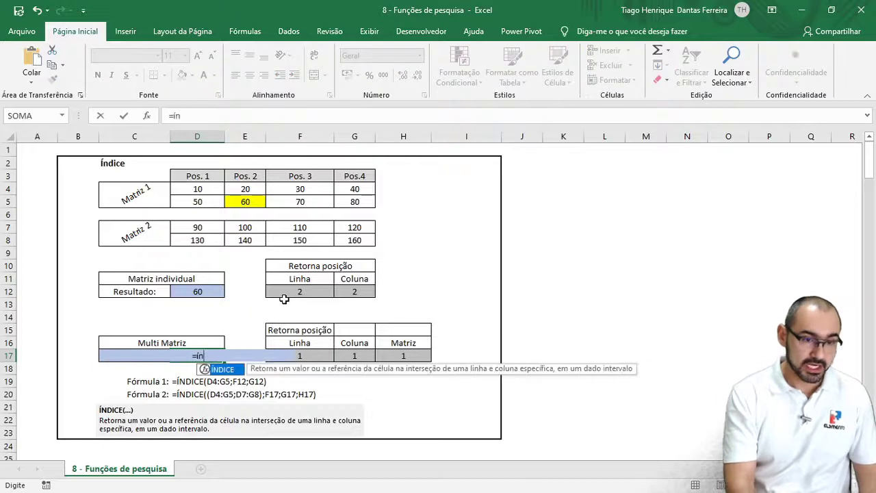
key(Tab)
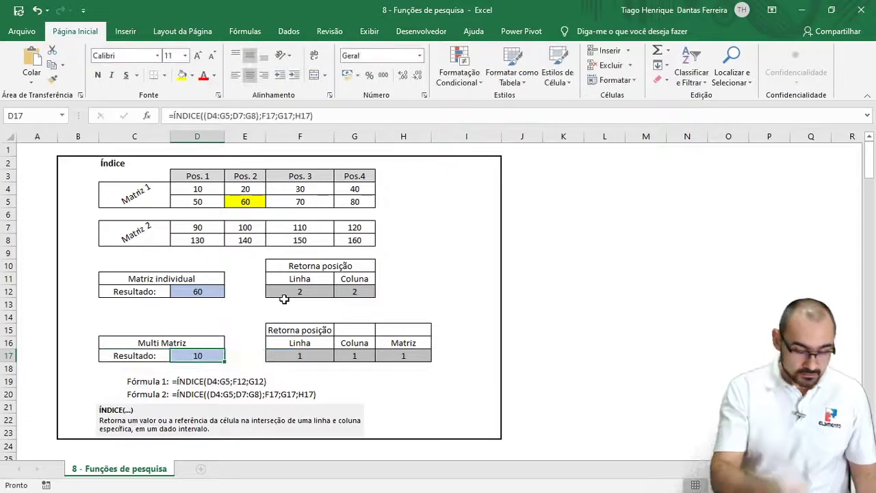
Step: Start a new ÍNDICE formula in D17 with both matrices, D4:G5 and D7:G8, grouped in parentheses as the reference
text(=índ)
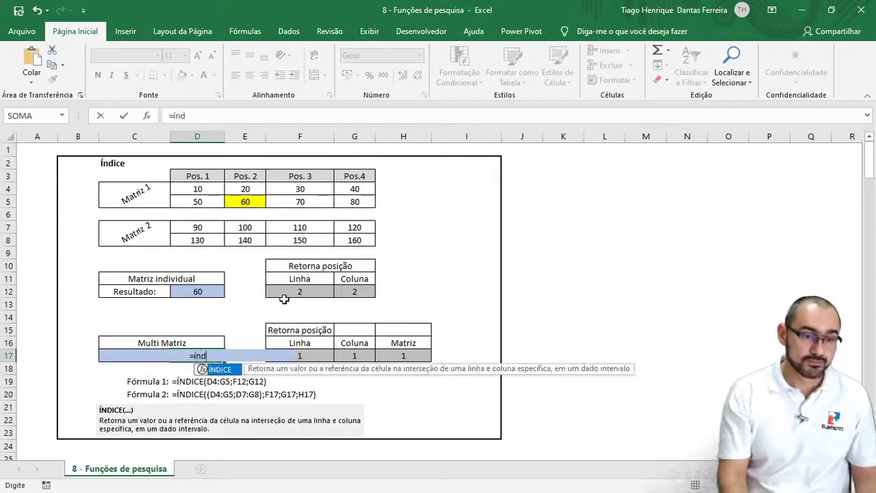
key(Tab)
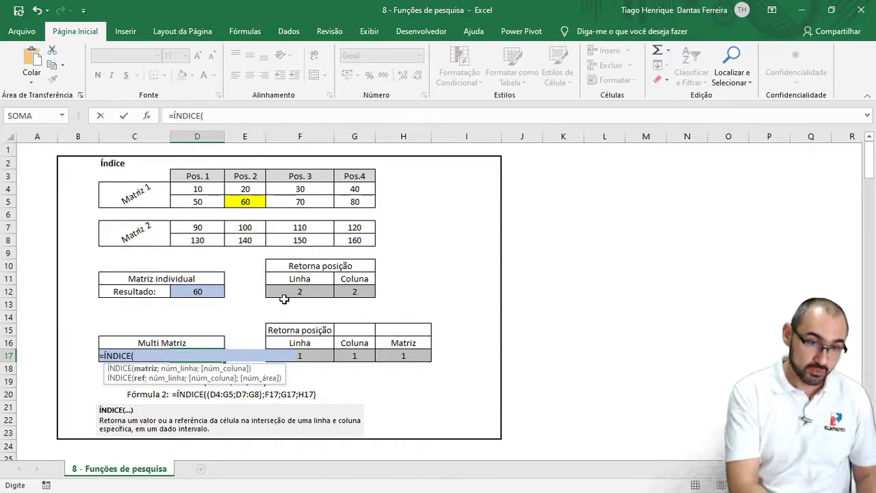
text(()
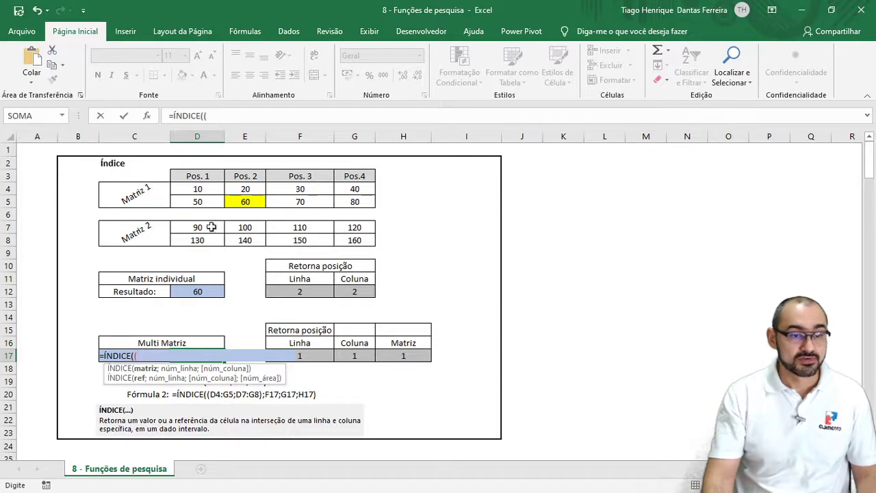
drag(196, 189, 347, 203)
text(;)
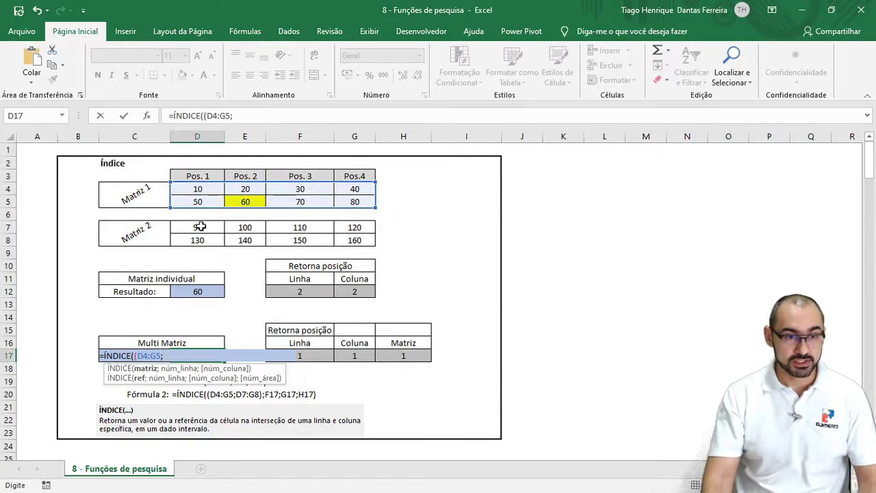
drag(198, 227, 354, 240)
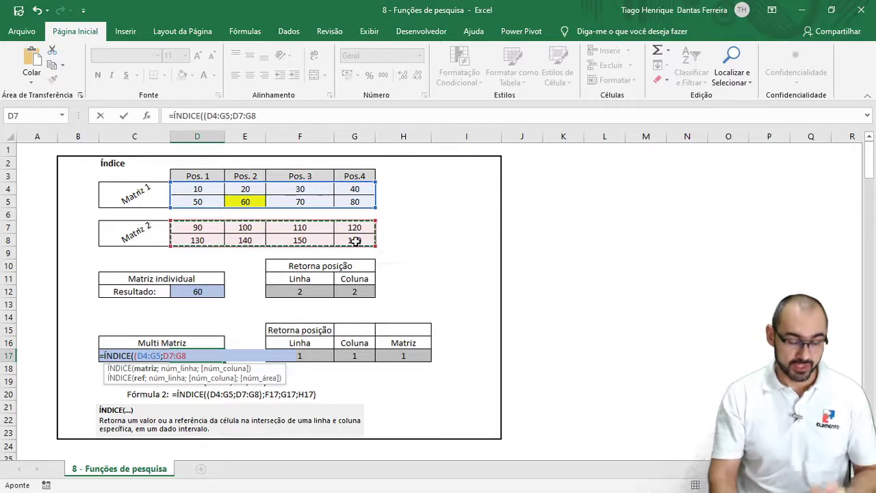
text())
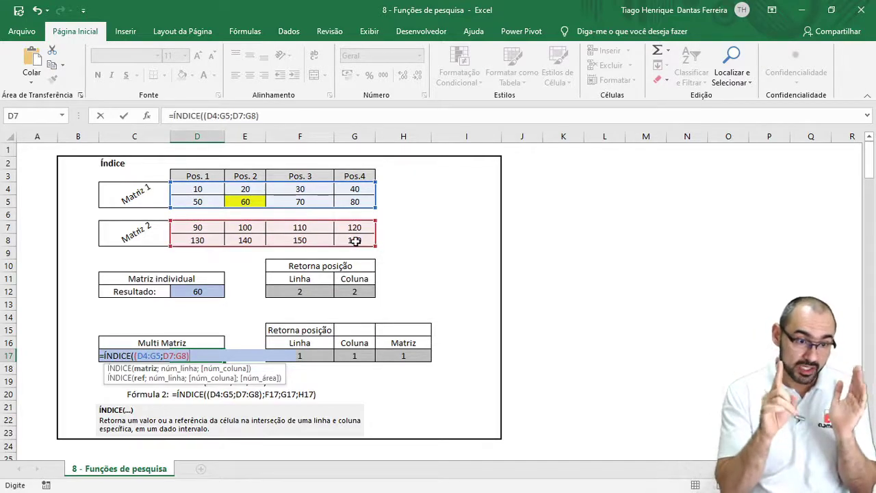
Step: Add F17 as the row number and G17 as the column number in the D17 formula
text(;)
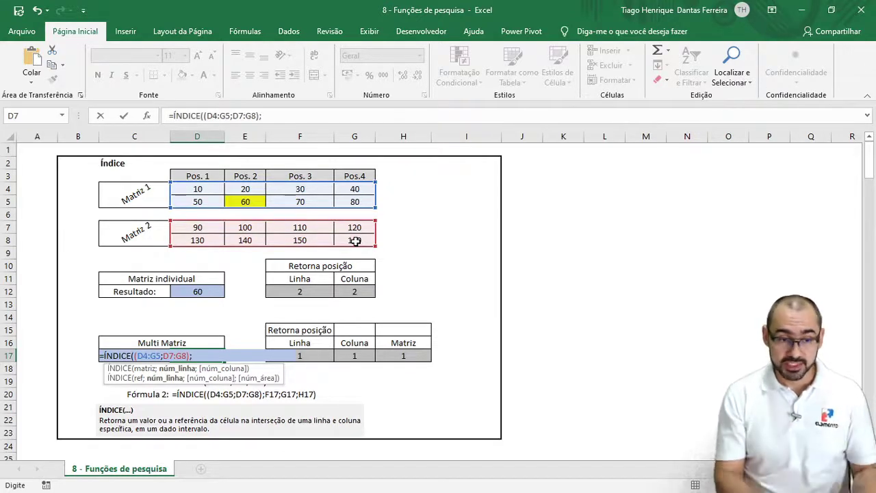
key(Right)
key(Right)
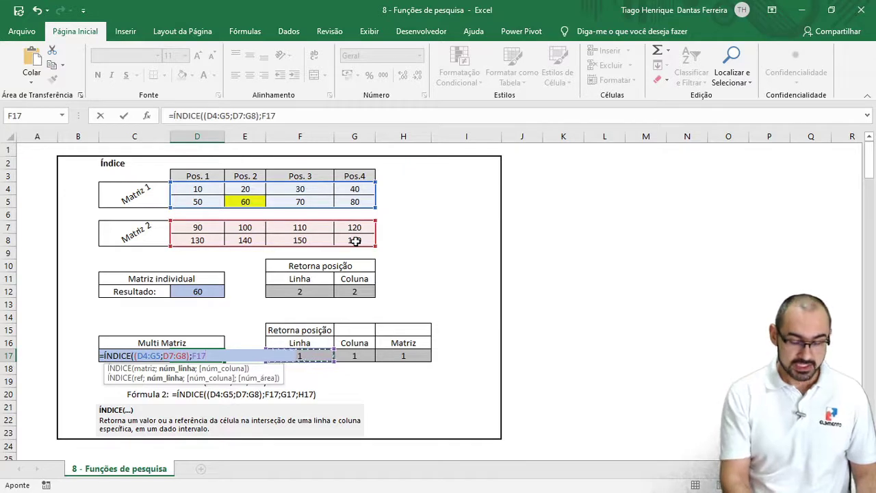
text(;)
key(Right)
key(Right)
key(Right)
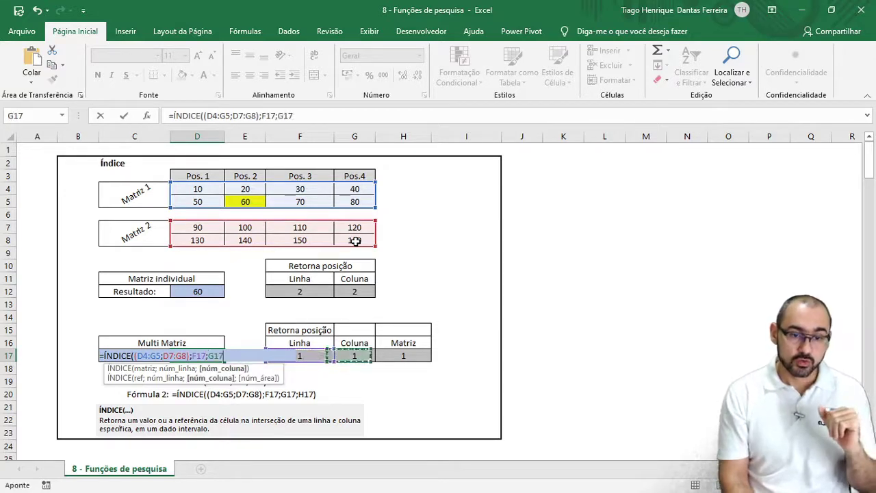
Step: Add H17 as the area number to complete =ÍNDICE((D4:G5;D7:G8);F17;G17;H17) in D17
text(;)
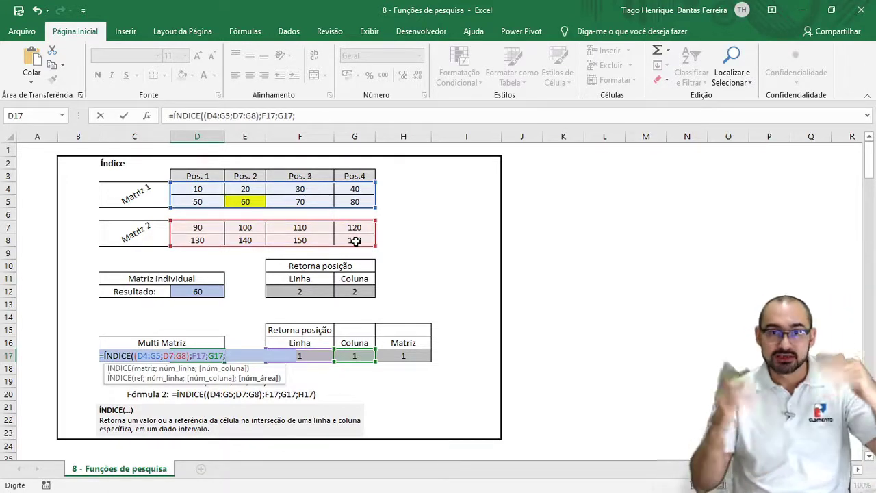
key(Right)
key(Right)
key(Right)
key(Right)
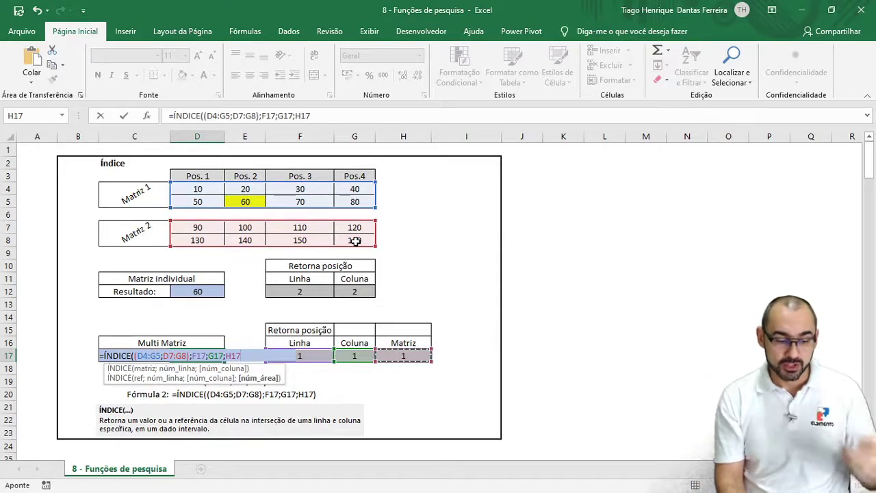
text())
key(ctrl+Return)
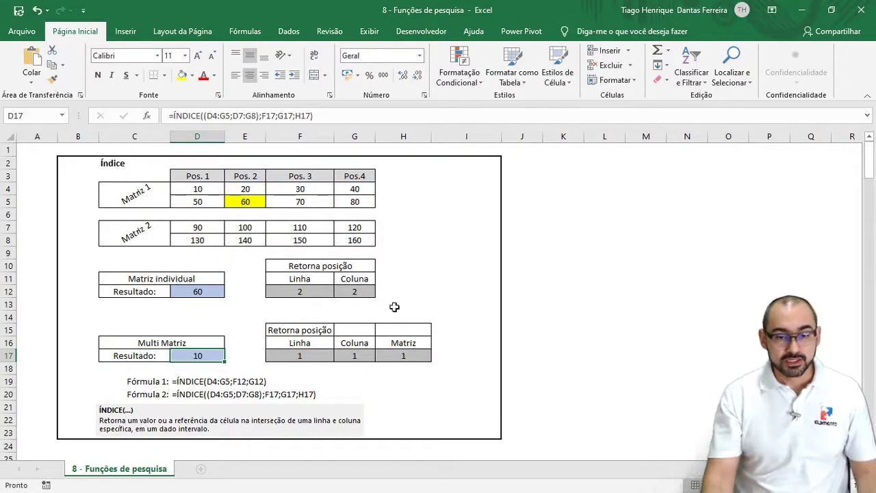
Step: Set the Matriz selector in H17 to 2 for the Multi Matriz lookup
click(418, 354)
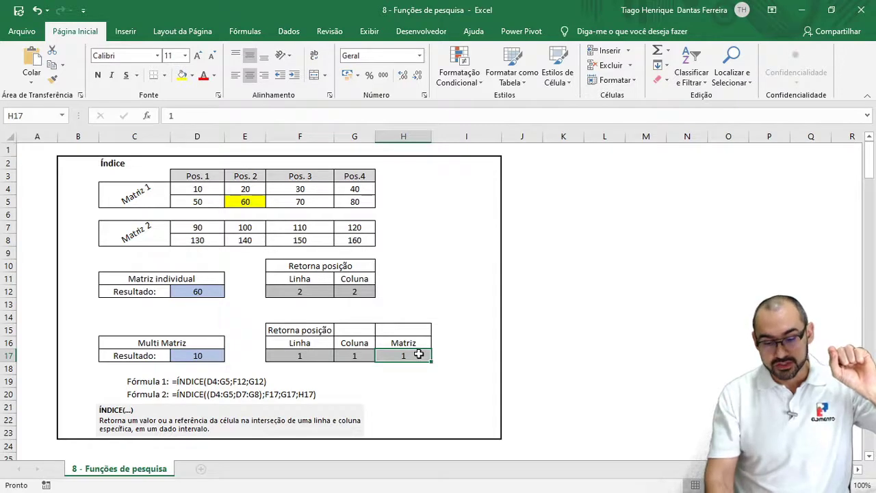
text(2)
key(Return)
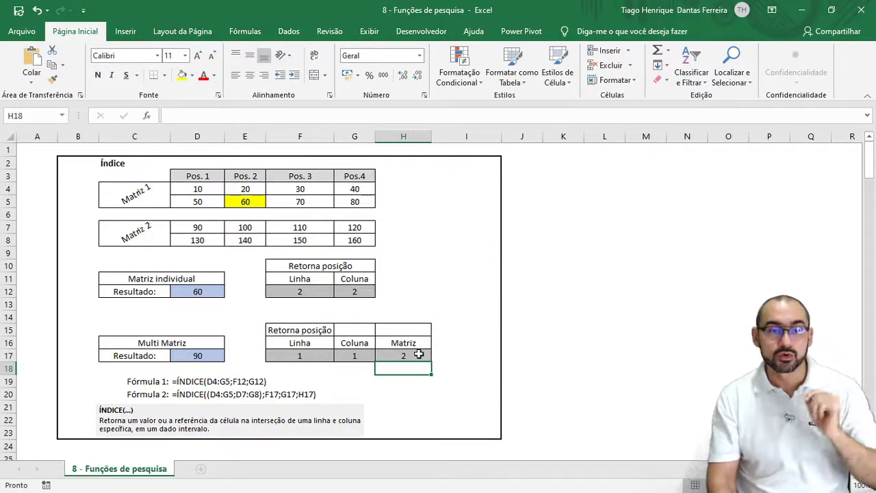
Step: Set the Multi Matriz lookup to row 2 in F17 and column 2 in G17
click(418, 354)
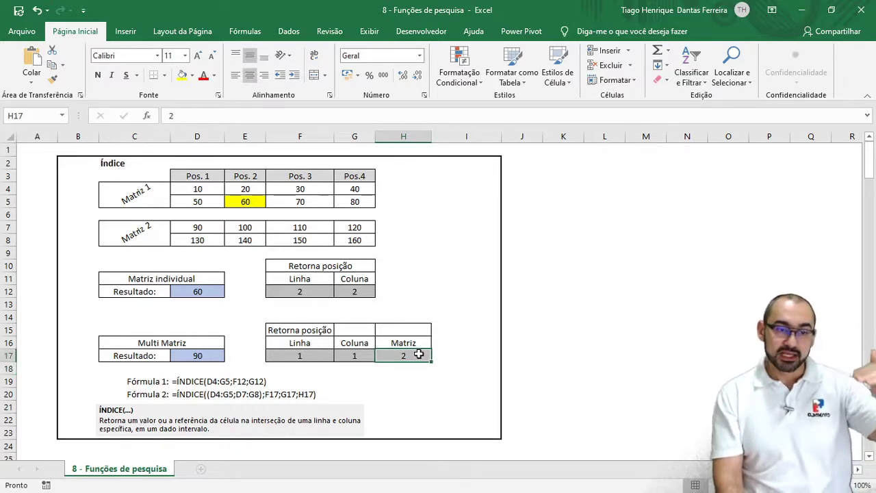
key(Up)
key(Up)
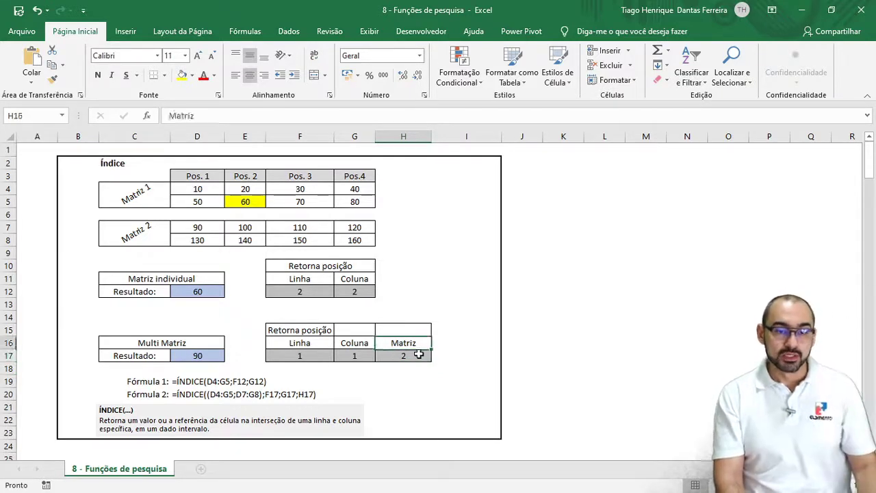
key(Left)
key(Down)
key(Down)
text(2)
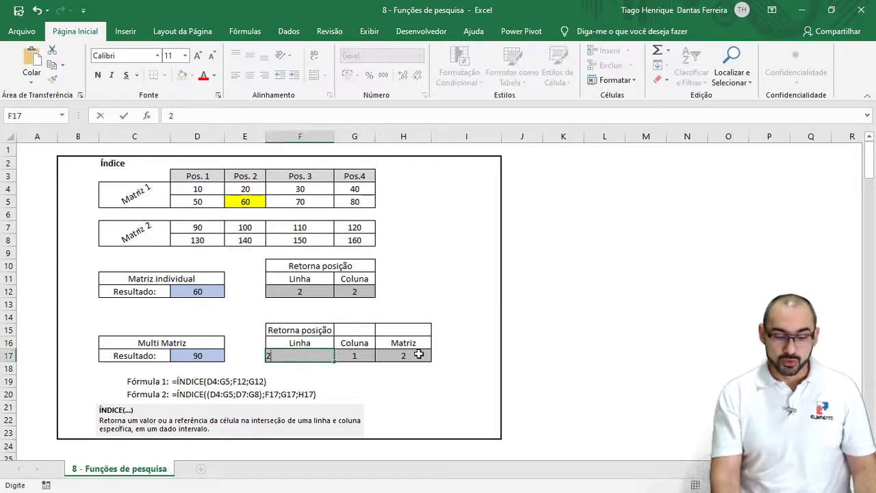
key(Tab)
text(2)
key(ctrl+Return)
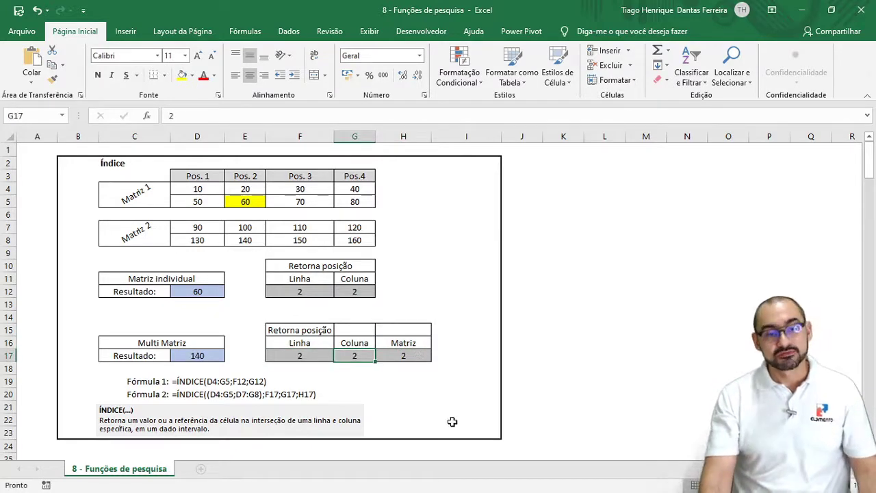
Step: Clear all arguments from the ESCOLHER formula in D34 of the Escolher section, leaving only =ESCOLHER(
scroll(452, 422, down, 5)
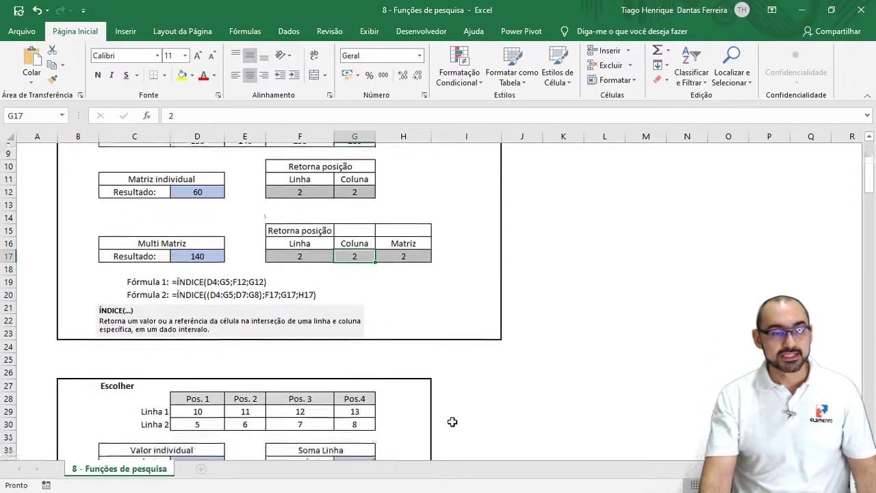
scroll(452, 421, down, 1)
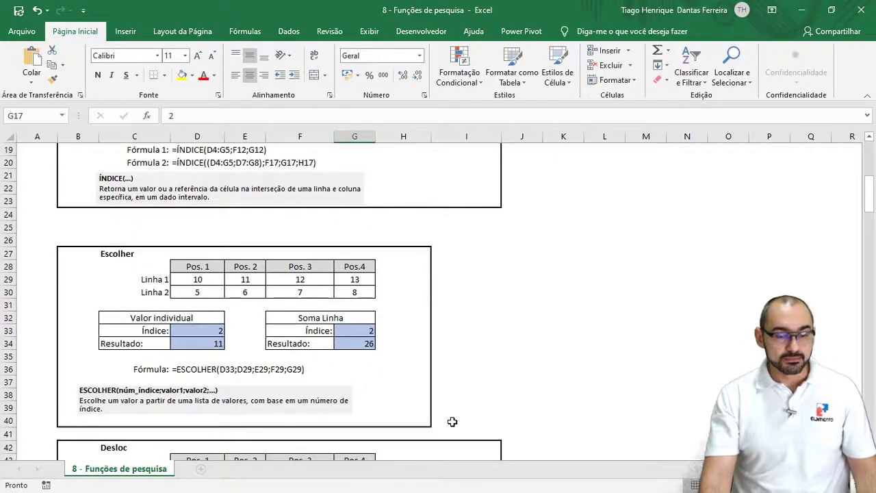
click(198, 343)
click(190, 333)
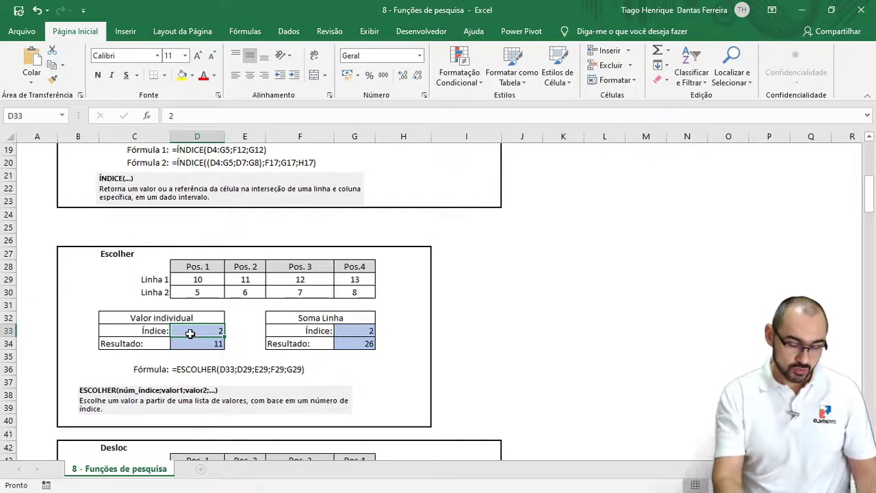
key(Return)
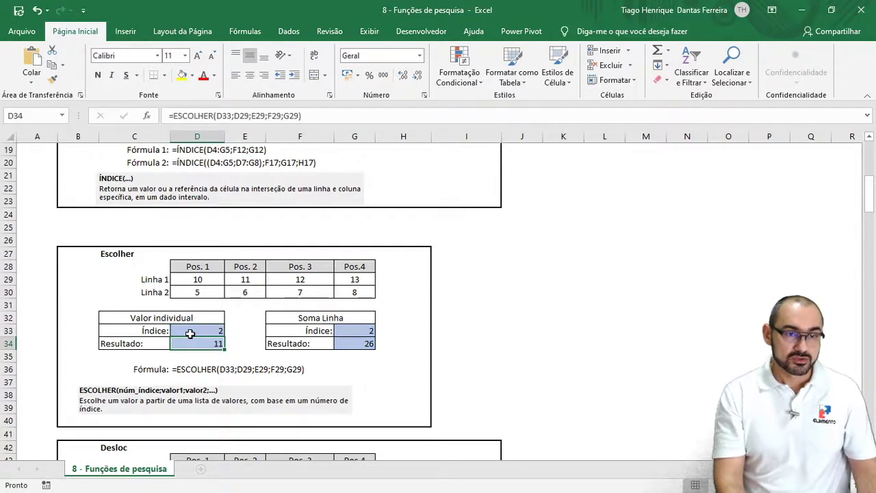
key(F2)
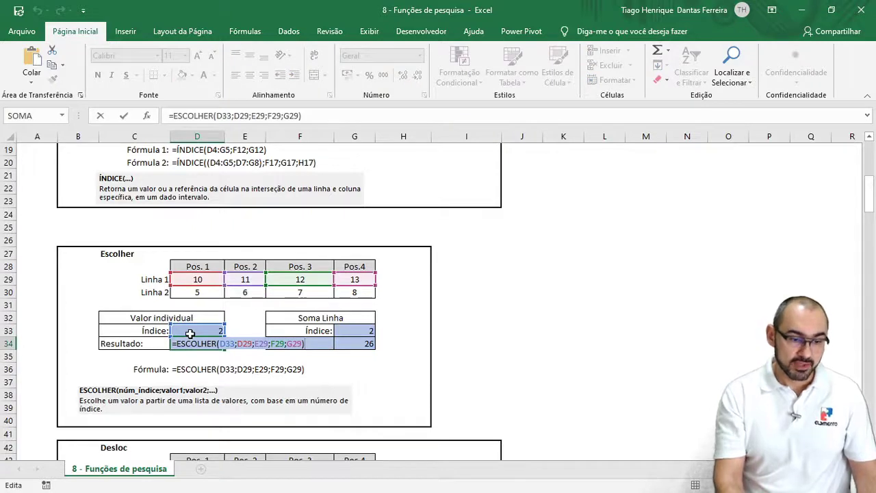
key(BackSpace)
key(BackSpace)
key(BackSpace)
key(BackSpace)
key(BackSpace)
key(BackSpace)
key(BackSpace)
key(BackSpace)
key(BackSpace)
key(BackSpace)
key(BackSpace)
key(BackSpace)
key(BackSpace)
key(BackSpace)
key(BackSpace)
key(BackSpace)
key(BackSpace)
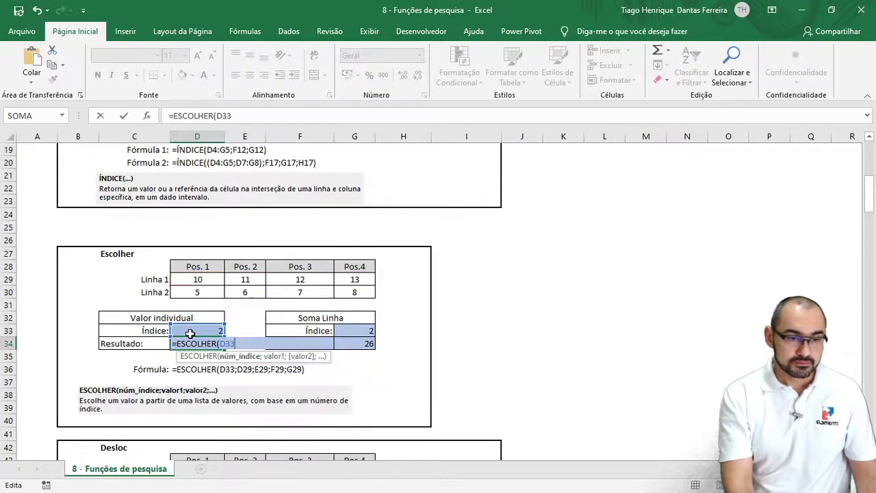
key(BackSpace)
key(BackSpace)
key(BackSpace)
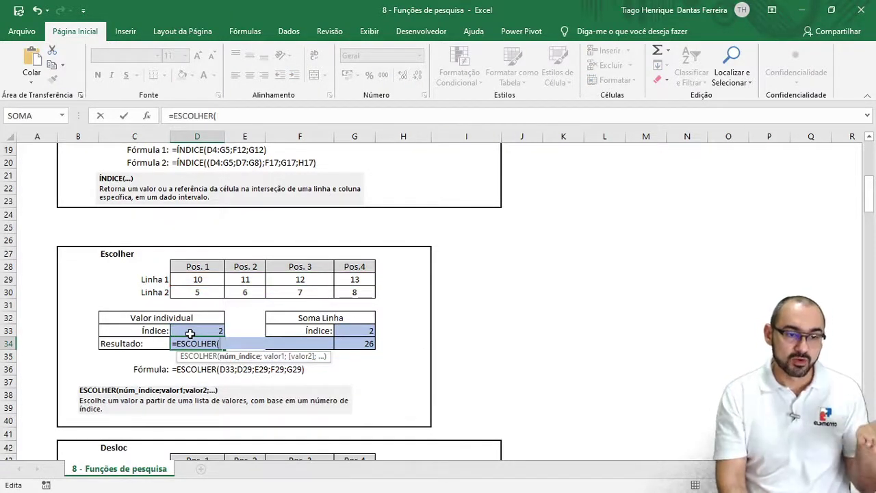
Step: Add D33 as the index number and D29 as the first value in the D34 formula
key(Up)
key(Down)
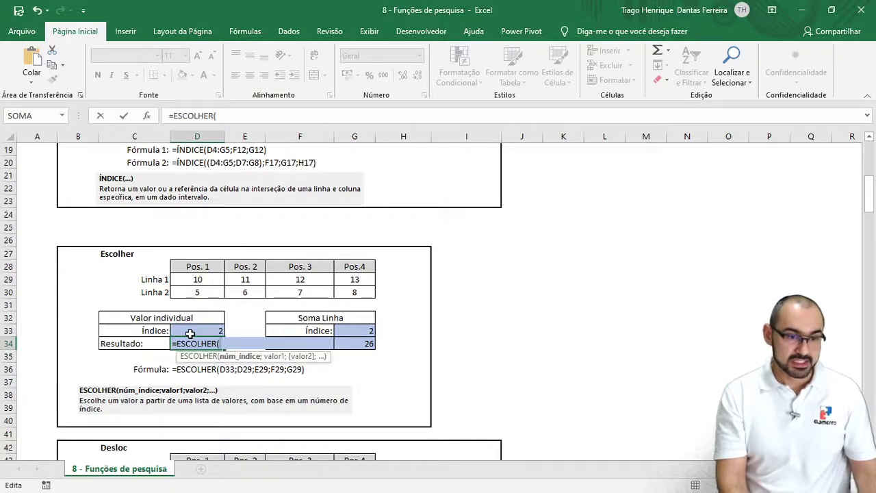
click(190, 333)
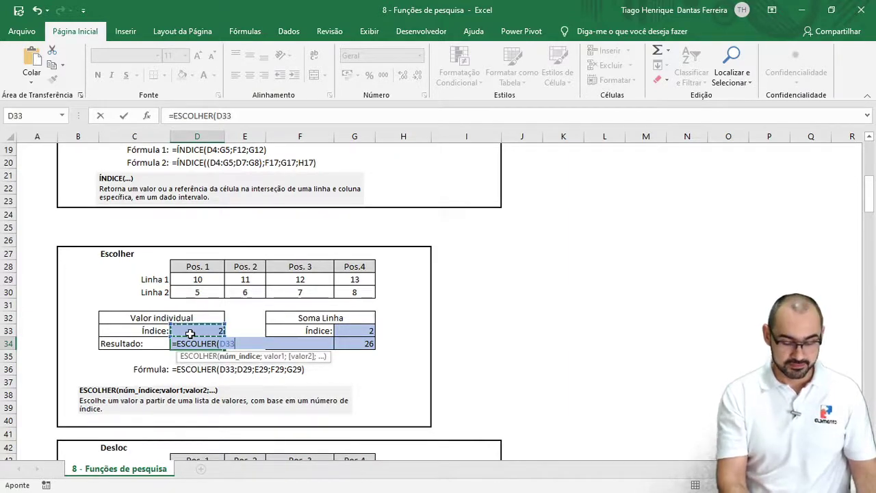
text(;)
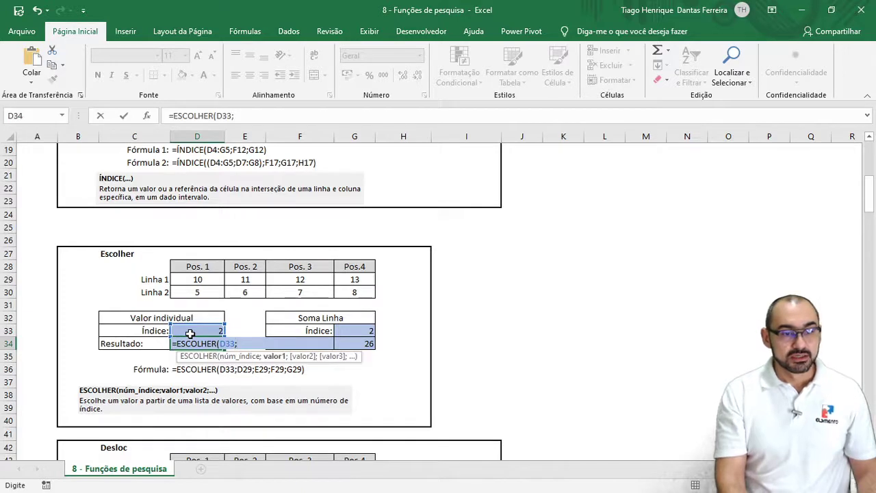
key(Up)
key(Up)
key(Up)
key(Up)
key(Up)
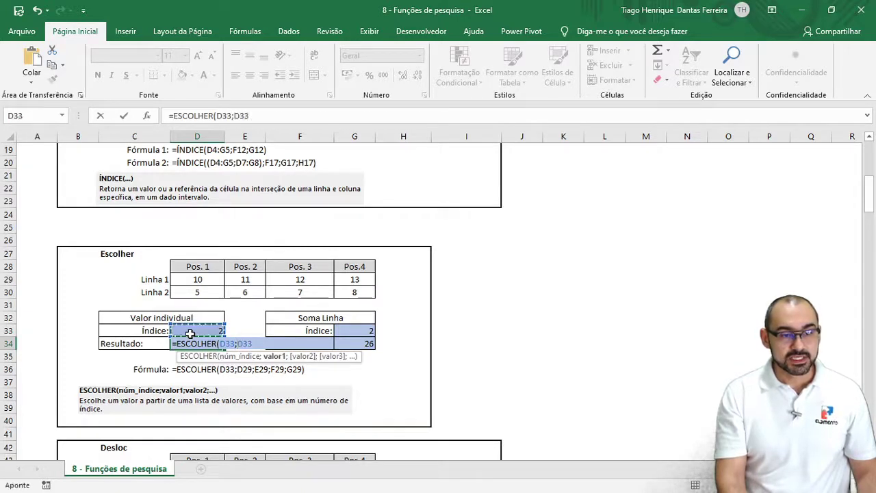
text(;)
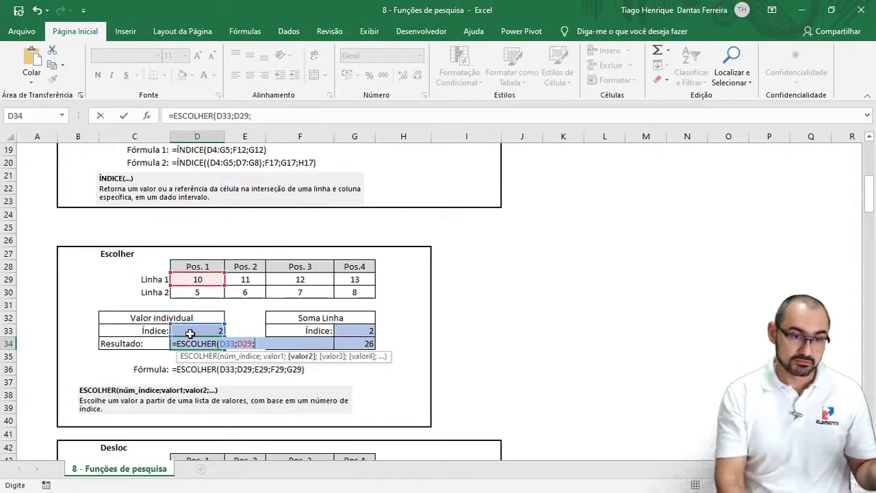
Step: Add E30 from Linha 2 as the second value of the D34 formula
key(Up)
key(Up)
key(Up)
key(Up)
key(Right)
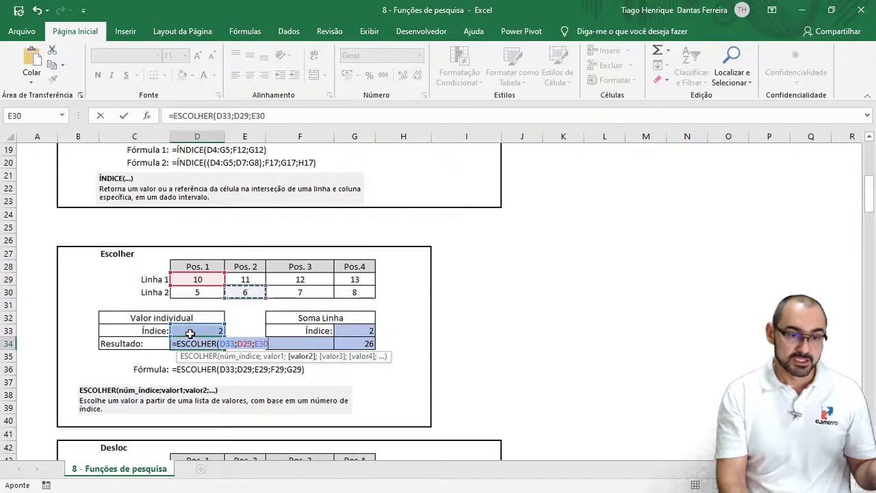
text(;)
Step: Add F29 from Linha 1 as the third value of the D34 formula
key(Up)
key(Up)
key(Right)
key(Up)
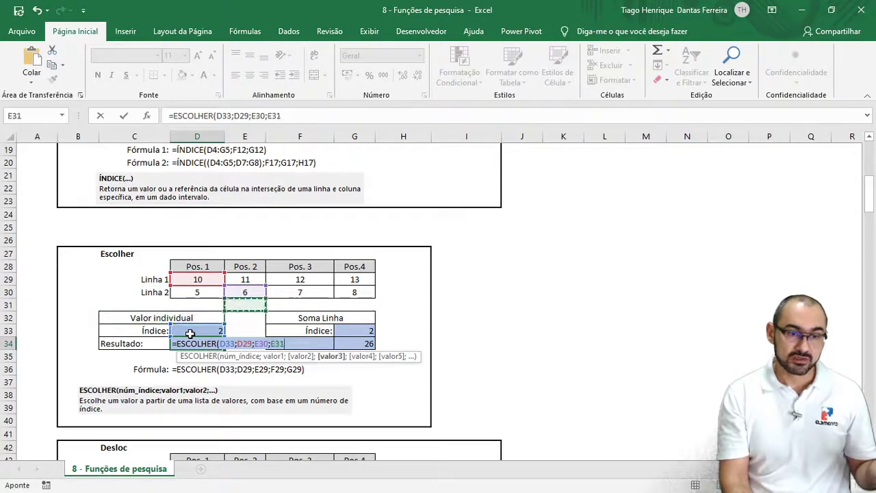
key(Up)
key(Up)
key(Right)
text(;)
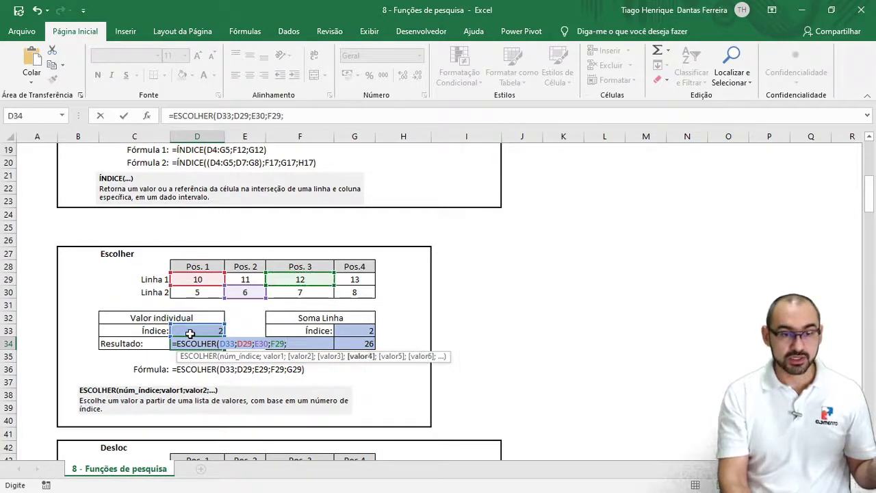
Step: Add G30 as the fourth value and complete =ESCOLHER(D33;D29;E30;F29;G30) in D34
key(Right)
key(Right)
key(Right)
key(Up)
key(Up)
key(Up)
key(Up)
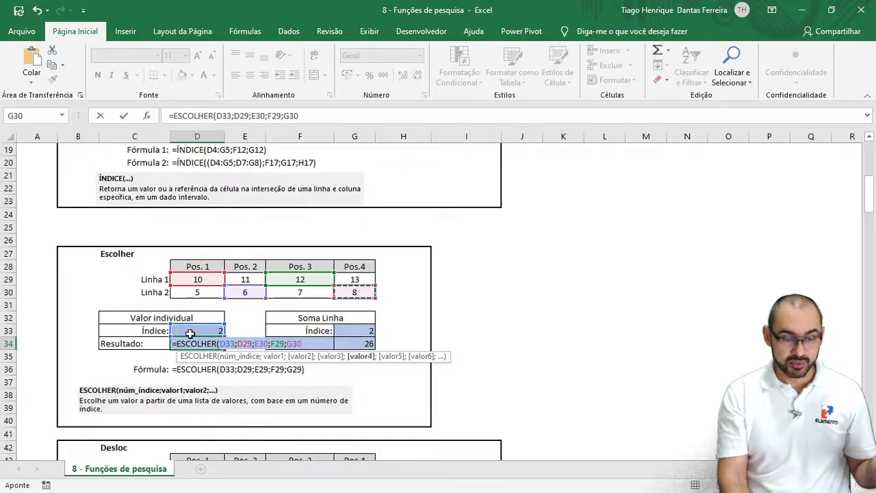
text())
key(ctrl+Return)
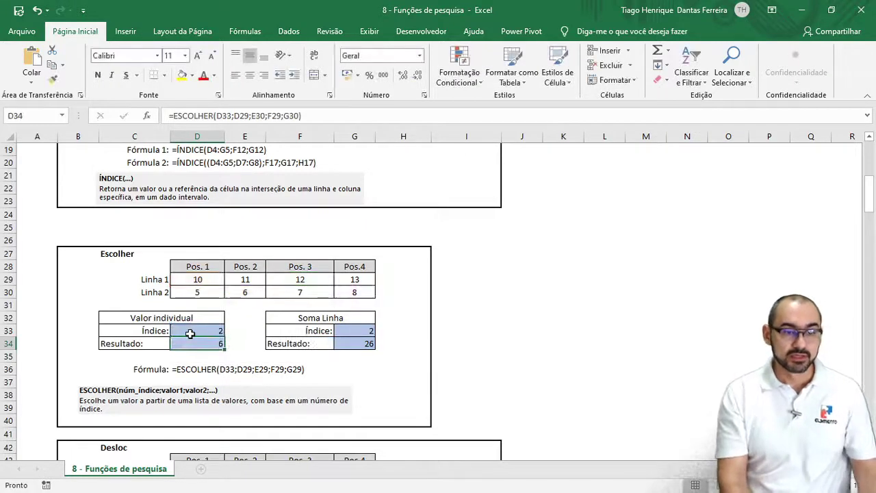
Step: Set the Valor individual index in D33 to 3 and check the cells referenced by the D34 formula
key(F2)
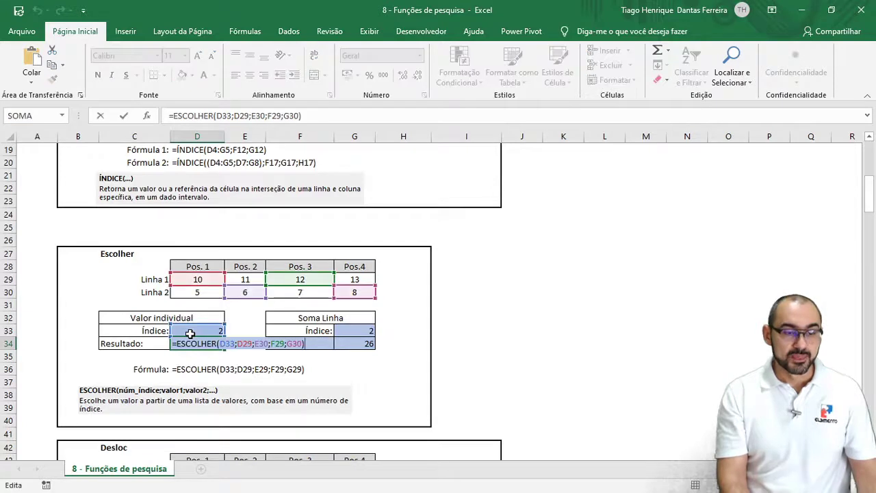
key(Escape)
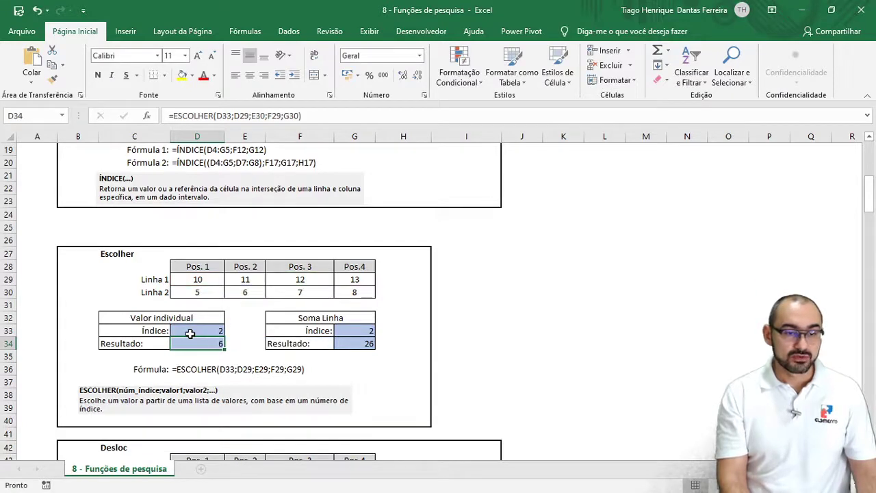
key(F2)
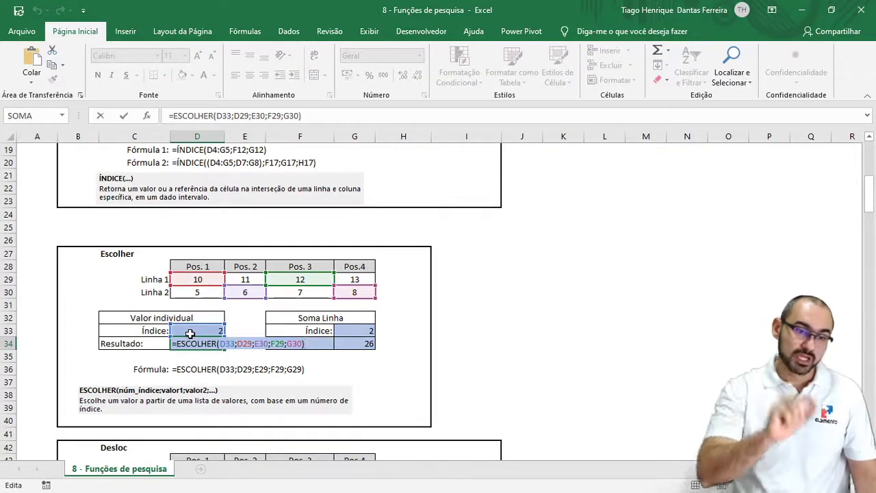
click(190, 333)
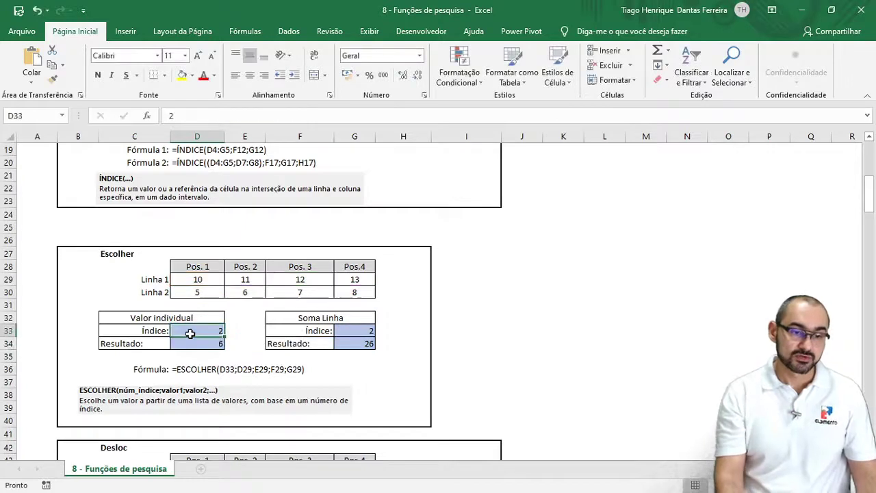
text(3)
key(Return)
key(F2)
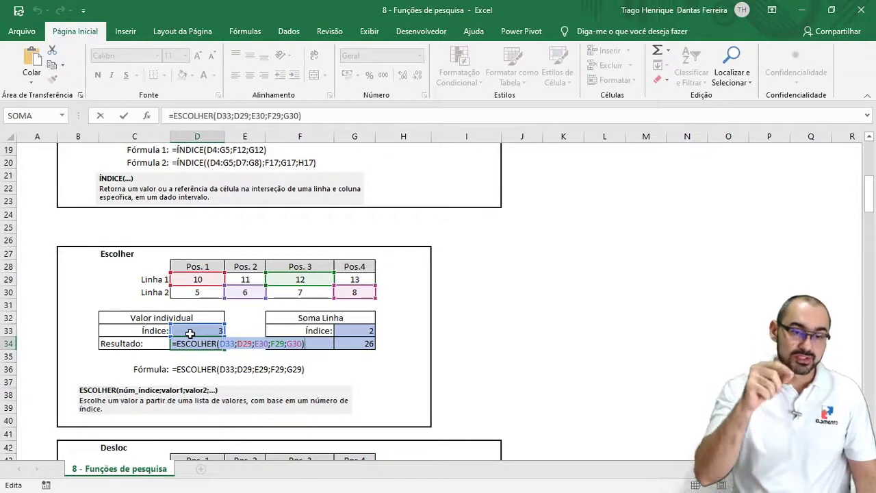
key(Escape)
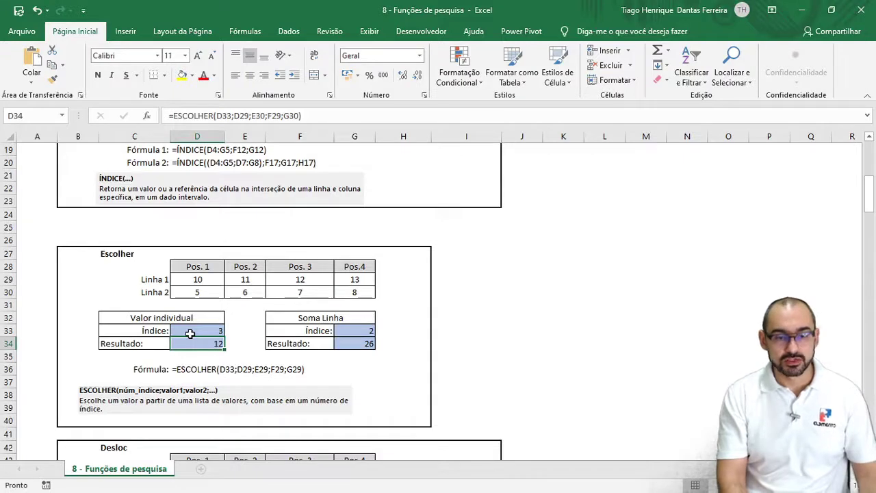
Step: Remove the SOMA wrapper from the Soma Linha formula in G34, leaving =ESCOLHER(G33;D29:G29;D30:G30)
key(Right)
key(Right)
key(Right)
key(Up)
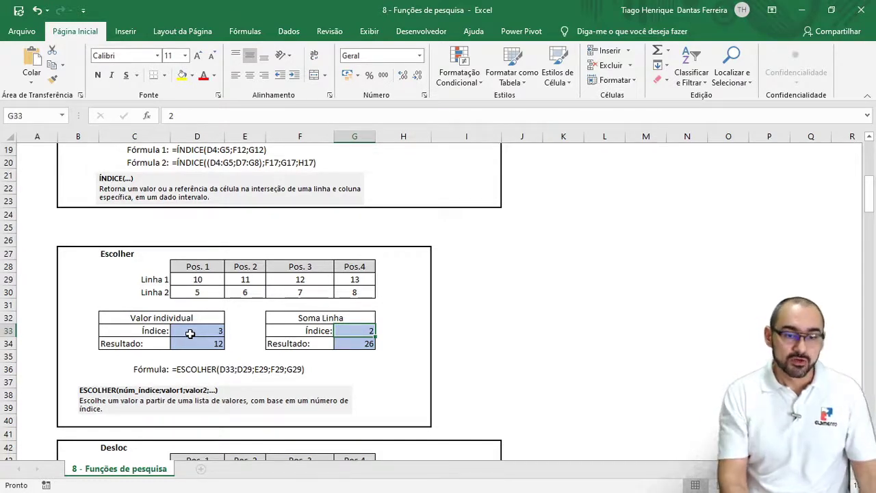
key(Down)
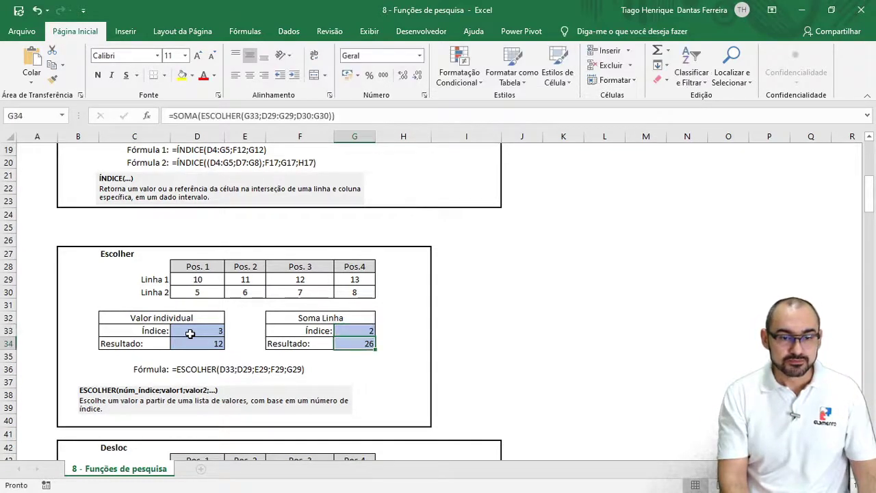
key(F2)
key(Left)
key(Left)
key(Left)
key(Left)
key(Left)
key(Left)
key(Left)
key(Left)
key(Left)
key(Left)
key(Left)
key(Left)
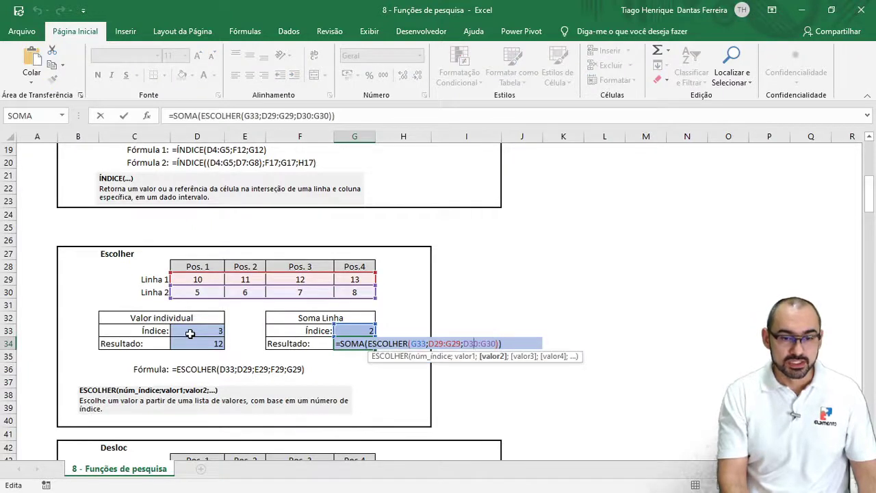
key(Left)
key(Left)
key(Left)
key(Left)
key(Left)
key(Left)
key(Left)
key(Left)
key(Left)
key(Left)
key(Left)
key(Left)
key(Left)
key(Left)
key(Left)
key(Left)
key(Left)
key(Left)
key(Left)
key(Left)
key(Delete)
key(Delete)
key(Delete)
key(Delete)
key(Delete)
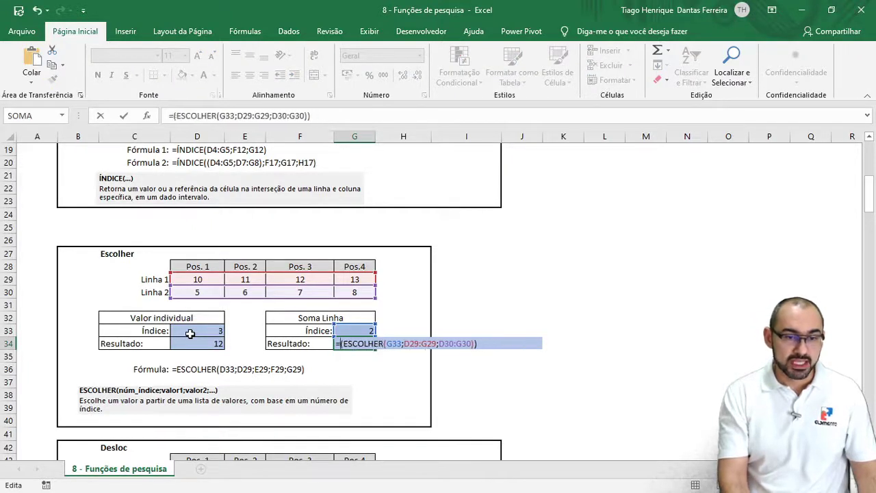
key(BackSpace)
key(Return)
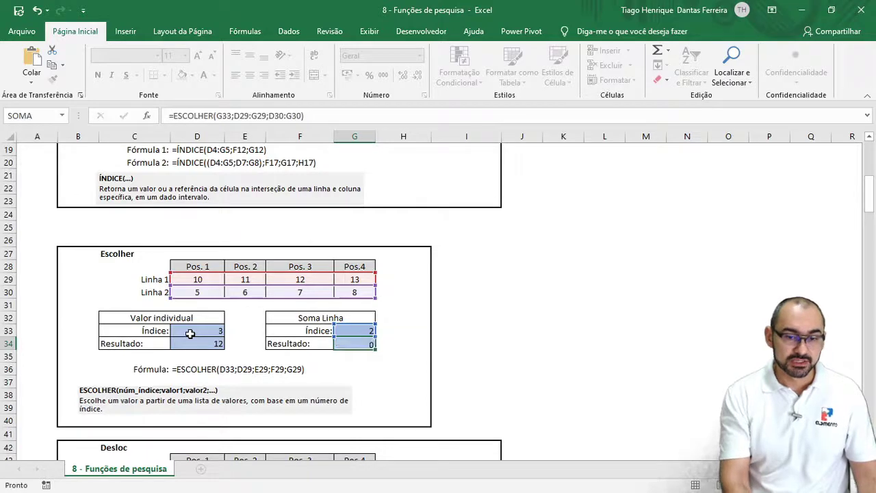
Step: Clear all arguments from the G34 formula, leaving only =ESCOLHER(
key(Up)
key(F2)
key(BackSpace)
key(BackSpace)
key(BackSpace)
key(BackSpace)
key(BackSpace)
key(BackSpace)
key(BackSpace)
key(BackSpace)
key(BackSpace)
key(BackSpace)
key(BackSpace)
key(BackSpace)
key(BackSpace)
key(BackSpace)
key(BackSpace)
key(BackSpace)
key(BackSpace)
key(BackSpace)
key(BackSpace)
key(BackSpace)
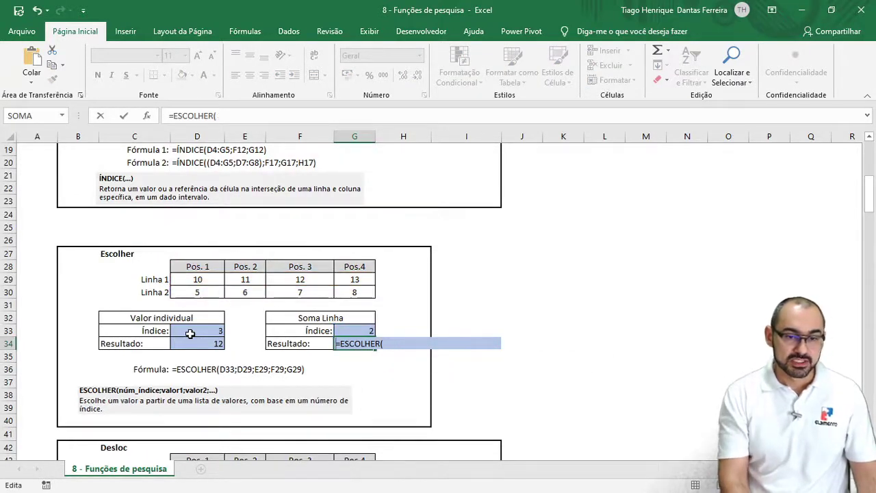
Step: Add G33 as the index number and the Linha 1 range D29:G29 as the first value in G34
key(F2)
key(Up)
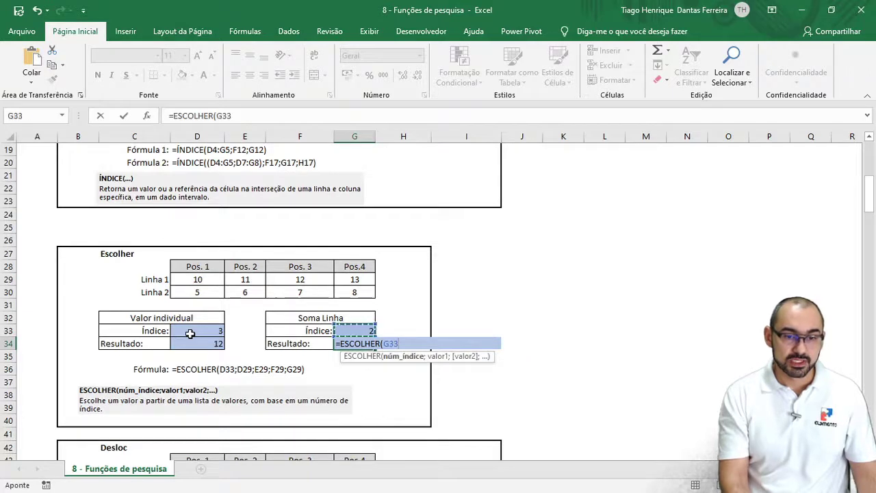
text(;)
key(Up)
key(Up)
key(Up)
key(Up)
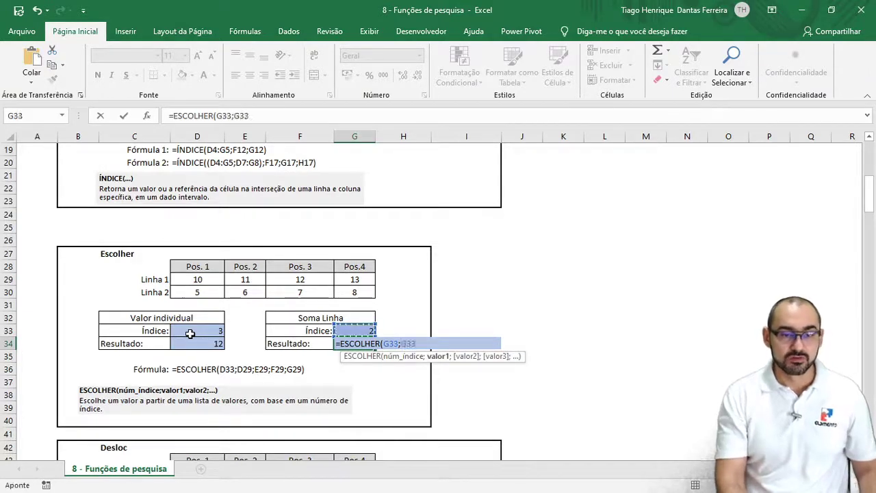
key(Up)
key(shift+Left)
key(shift+Left)
key(shift+Left)
key(shift+Left)
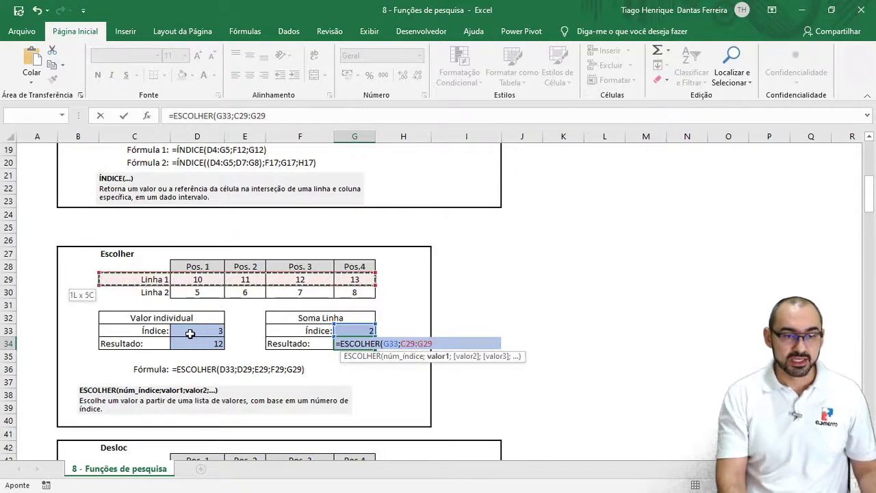
key(shift+Right)
text(;)
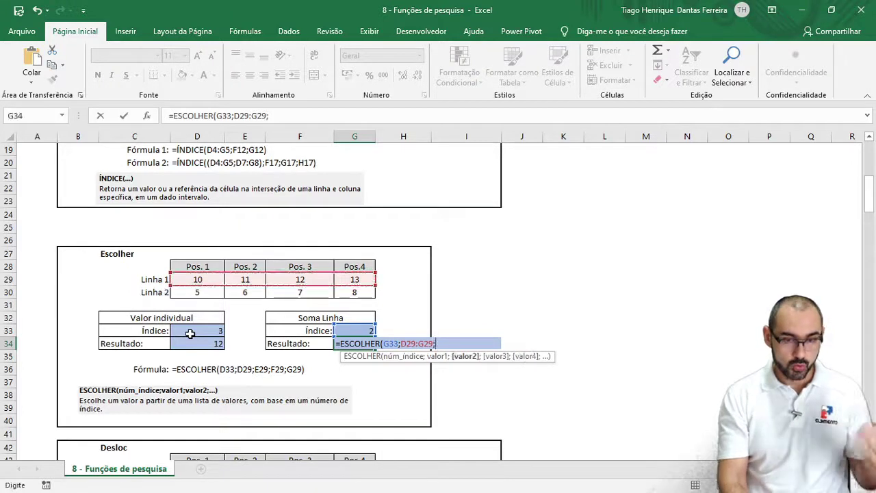
Step: Add the Linha 2 range D30:G30 as the second value to complete =ESCOLHER(G33;D29:G29;D30:G30) in G34
key(Up)
key(Up)
key(Up)
key(Up)
key(shift+Left)
key(shift+Left)
key(shift+Left)
key(shift+Left)
key(shift+Right)
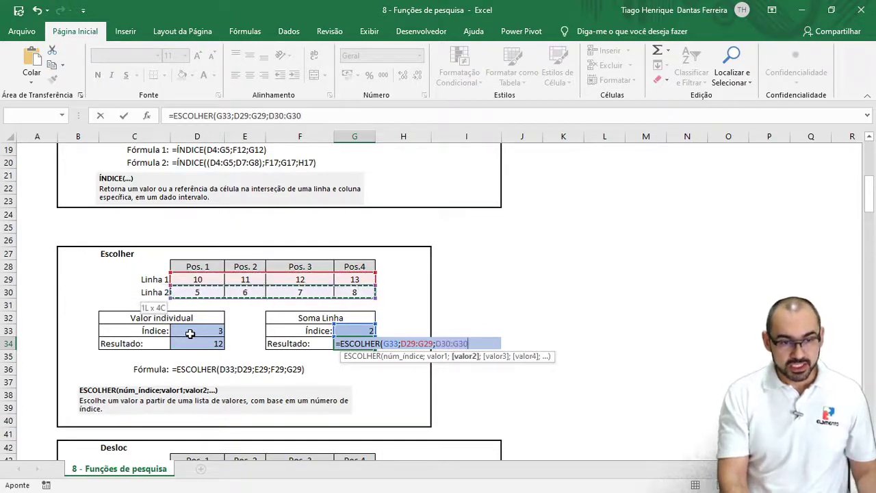
key(ctrl+Return)
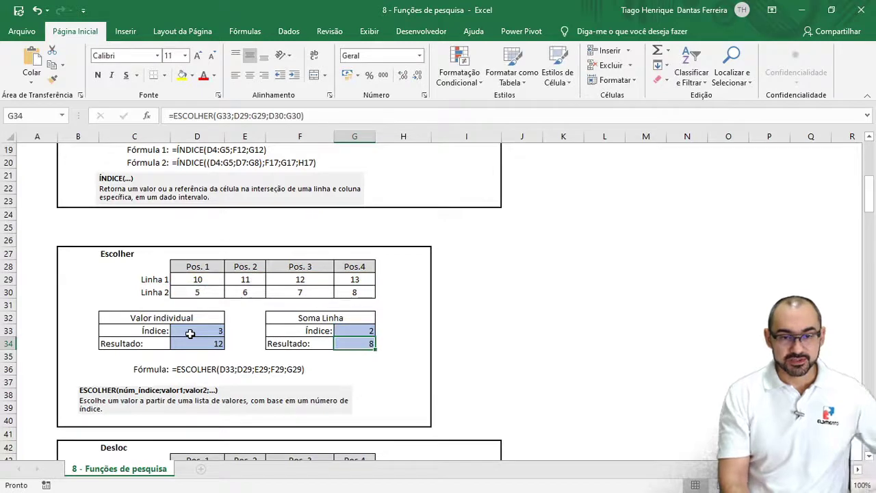
Step: Examine the ESCOLHER formula in G34 and its highlighted ranges against the last Linha 2 value in G30
key(F2)
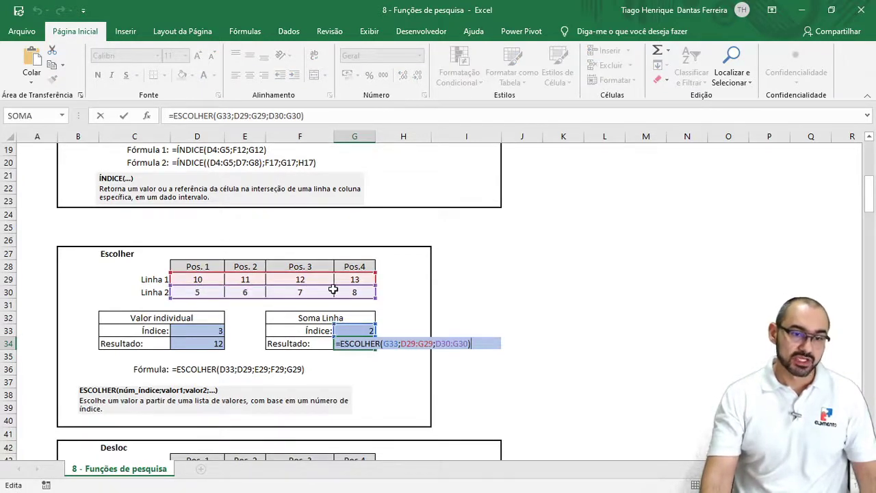
key(Escape)
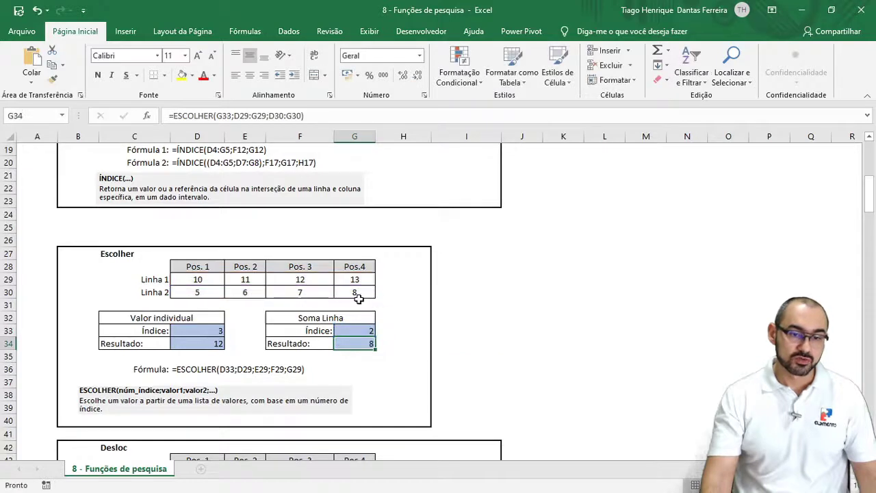
click(361, 291)
click(366, 338)
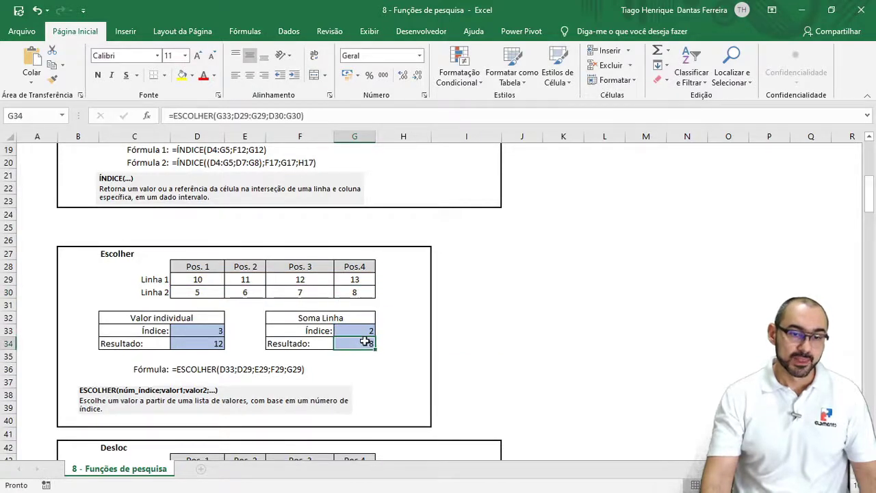
key(F2)
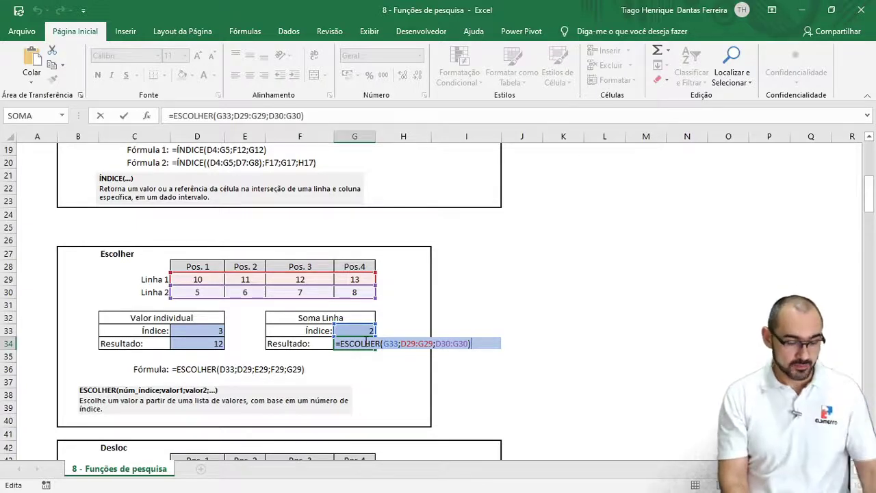
key(F2)
key(F2)
key(Left)
key(Escape)
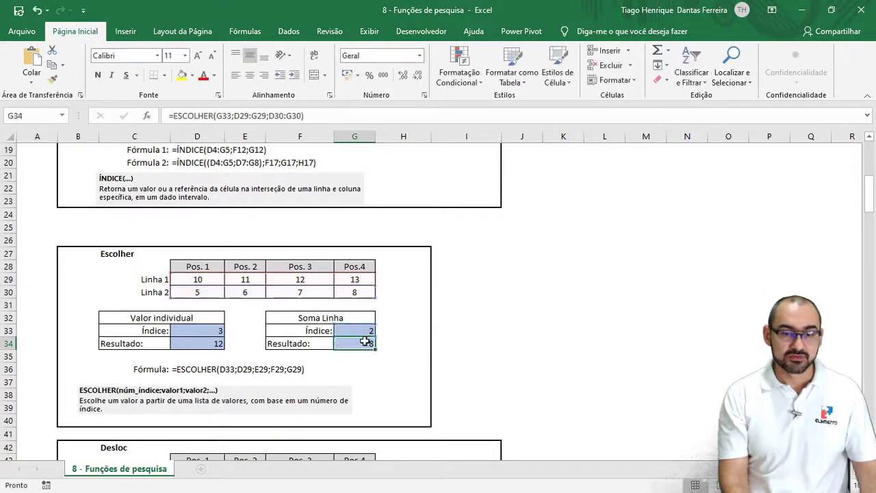
key(F2)
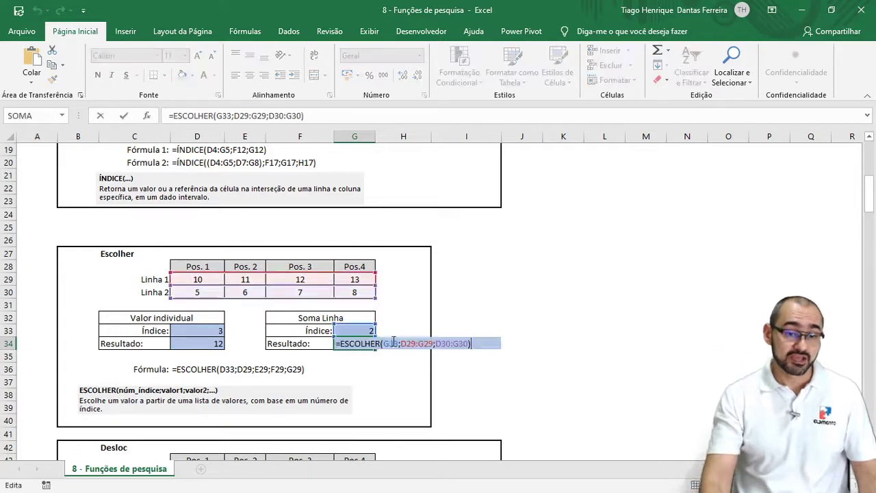
key(Escape)
Step: Wrap the G34 formula in SOMA to make it =SOMA(ESCOLHER(G33;D29:G29;D30:G30)), accepting the closing-parenthesis correction
key(F2)
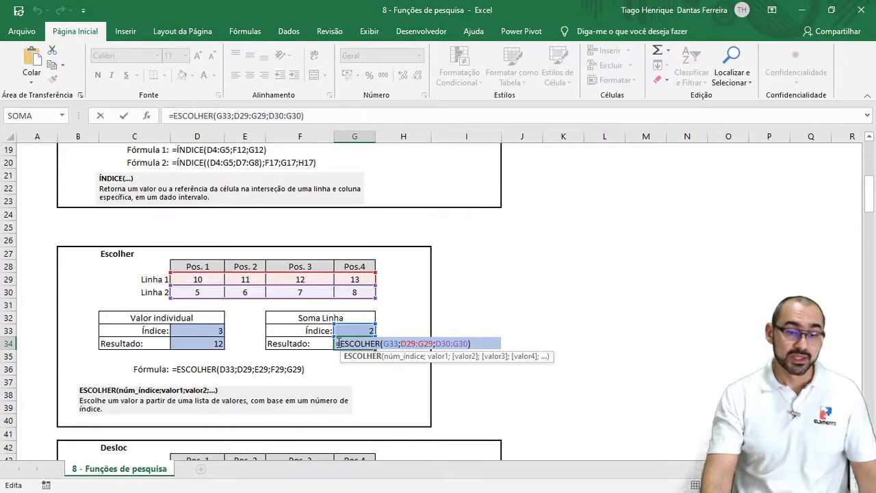
click(338, 344)
text(soma)
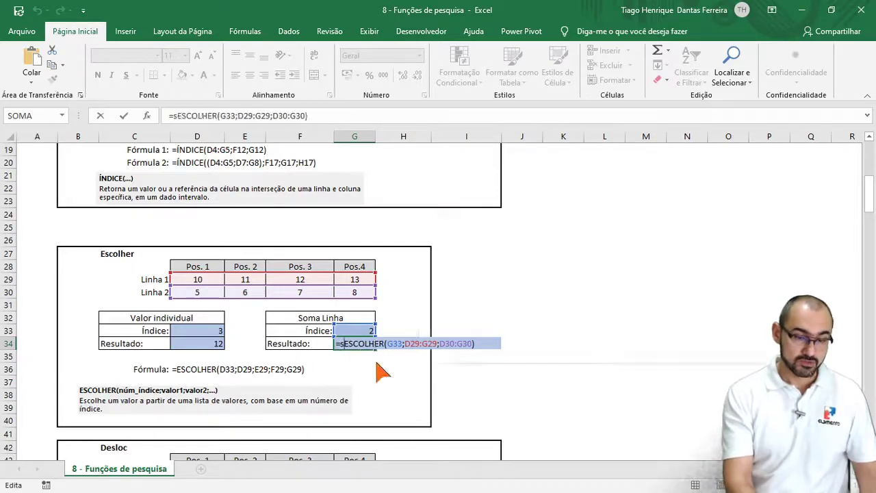
key(Tab)
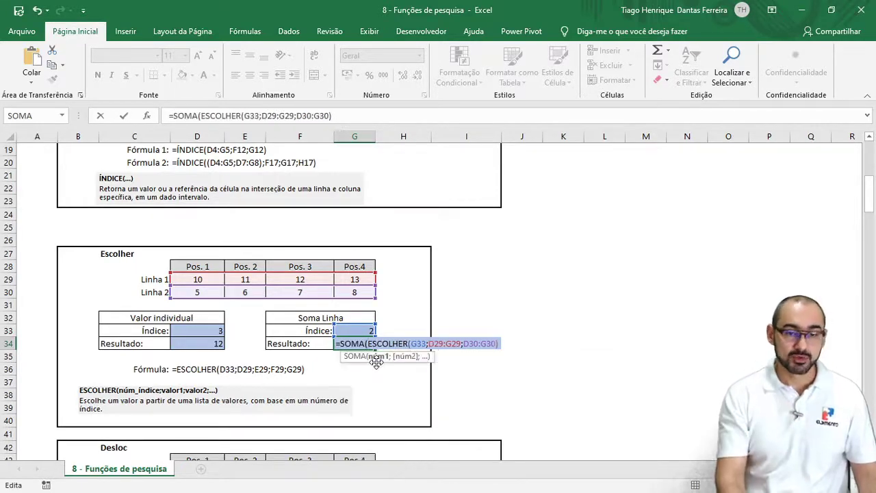
key(Return)
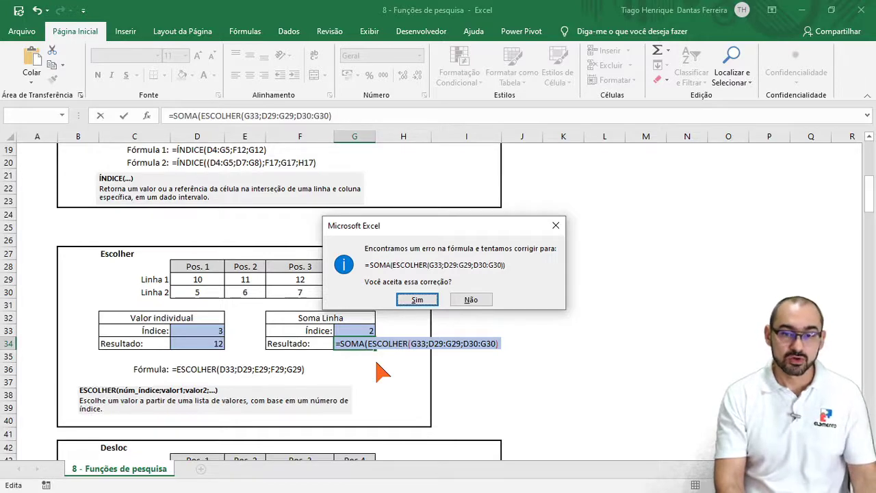
key(Return)
Step: Review the finished G34 formula and check the sums of the Linha 2 range D30:G30 and the Linha 1 range D29:G29
key(F2)
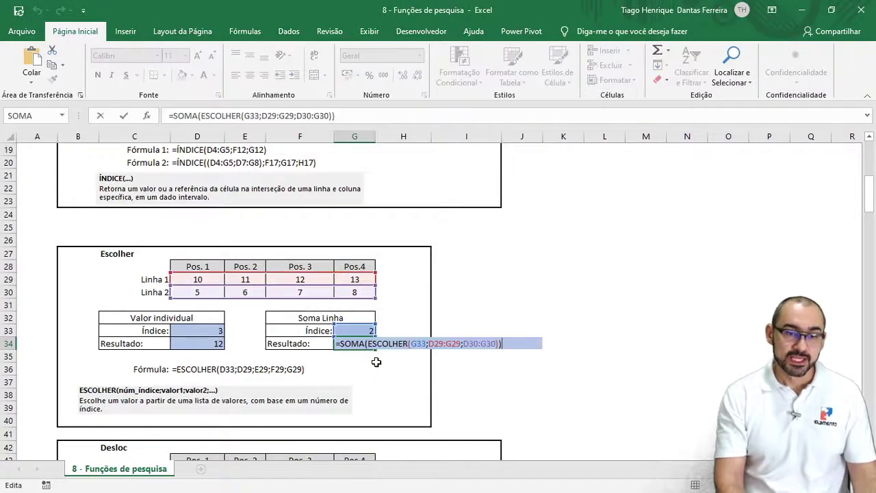
key(Escape)
key(Up)
key(Up)
key(Up)
key(Up)
key(shift+Left)
key(shift+Left)
key(shift+Left)
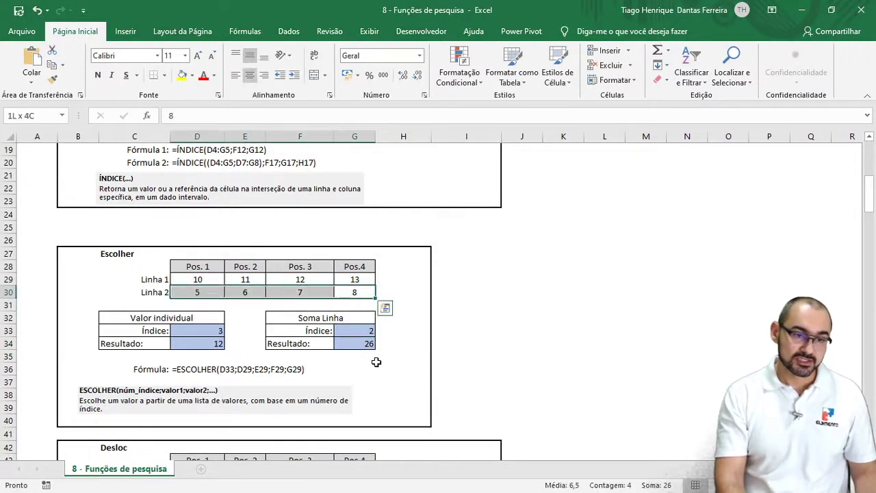
key(Up)
key(shift+Left)
key(shift+Left)
key(shift+Left)
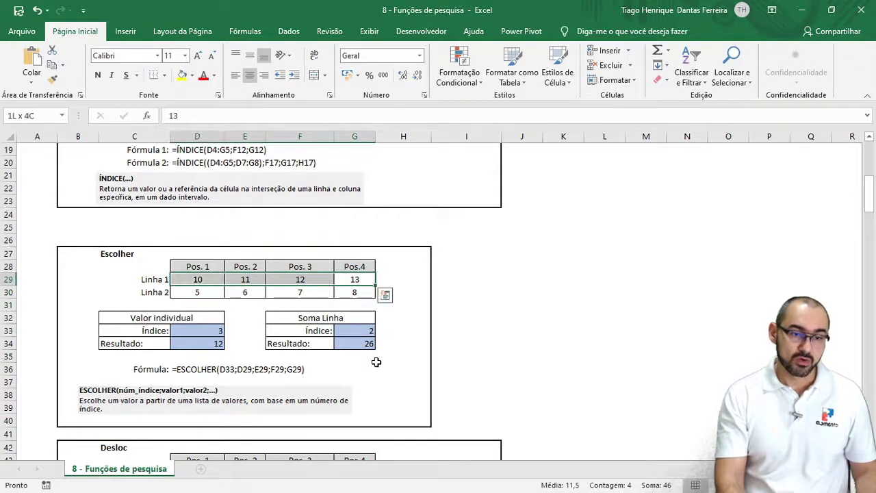
Step: Insert AutoSum row totals beside the Escolher table, for Linha 2 in H30 and for Linha 1 in H29
key(Right)
key(Right)
key(Down)
key(Left)
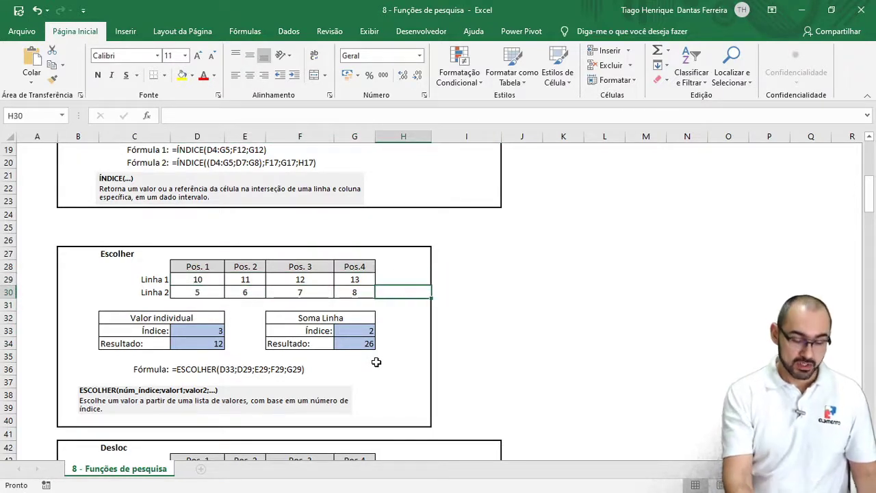
key(alt+equal)
key(Return)
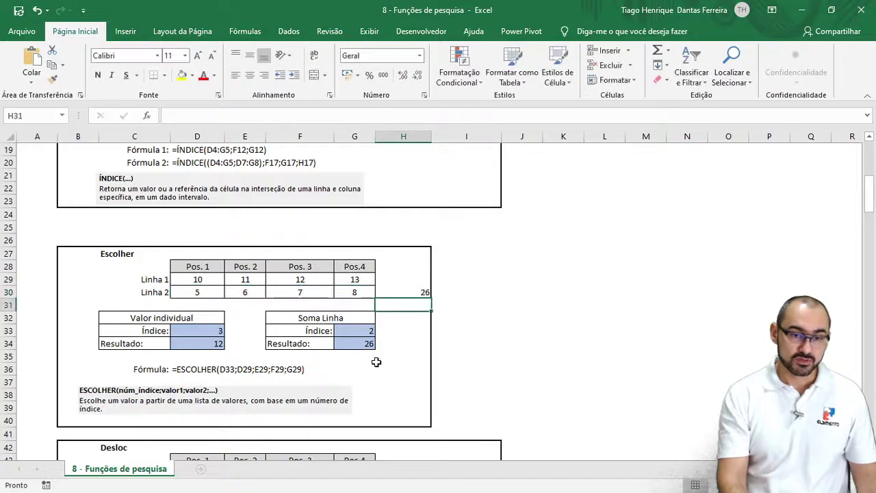
key(Up)
key(Up)
key(alt+equal)
key(Return)
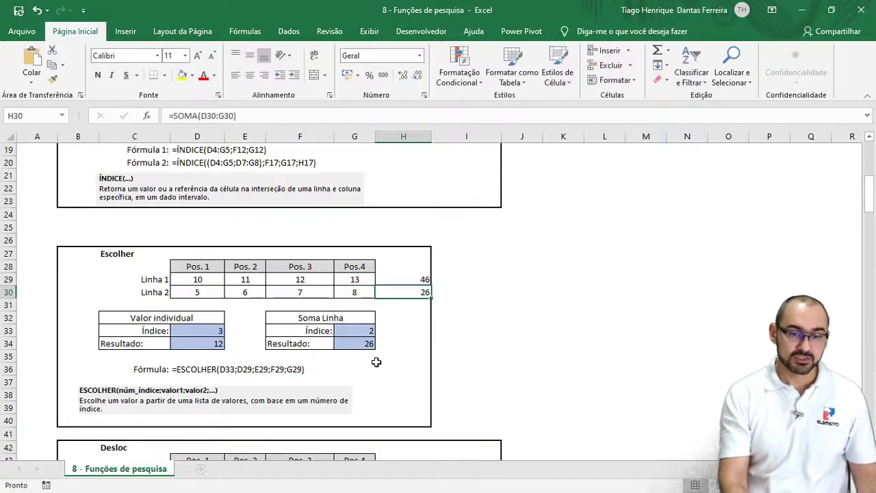
Step: Compare the Soma Linha index in G33 with the Linha 2 values in D30:G30
key(Down)
key(Down)
key(Down)
key(Left)
key(shift+Down)
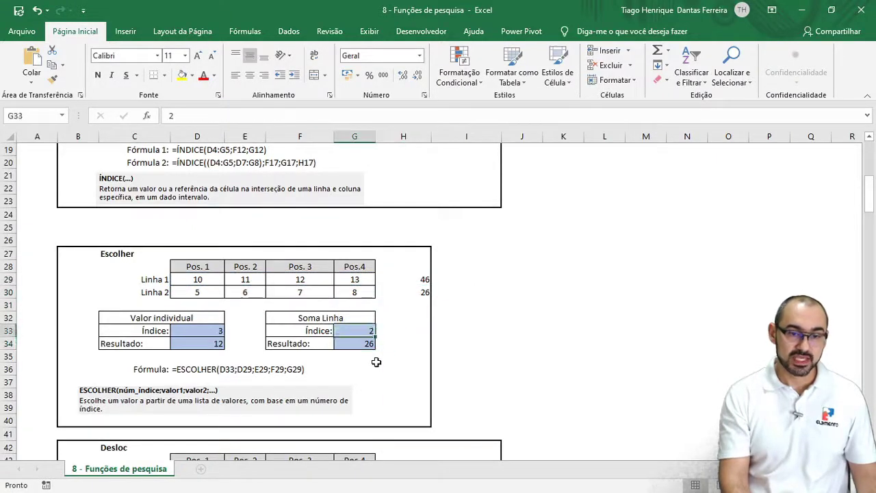
key(Up)
key(Up)
key(Up)
key(shift+Left)
key(shift+Left)
key(shift+Left)
key(shift+Left)
key(shift+Right)
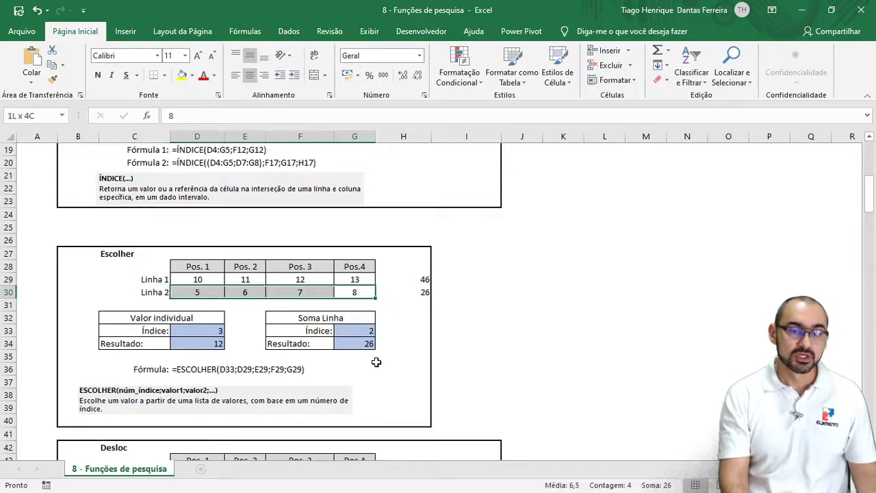
Step: Set the Soma Linha index in G33 to 1
key(Right)
key(Down)
key(Down)
key(Down)
key(Left)
text(1)
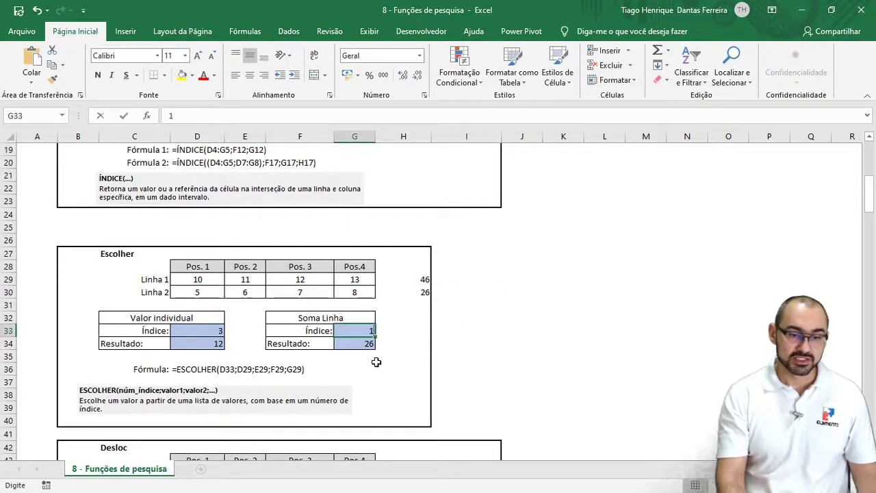
key(Return)
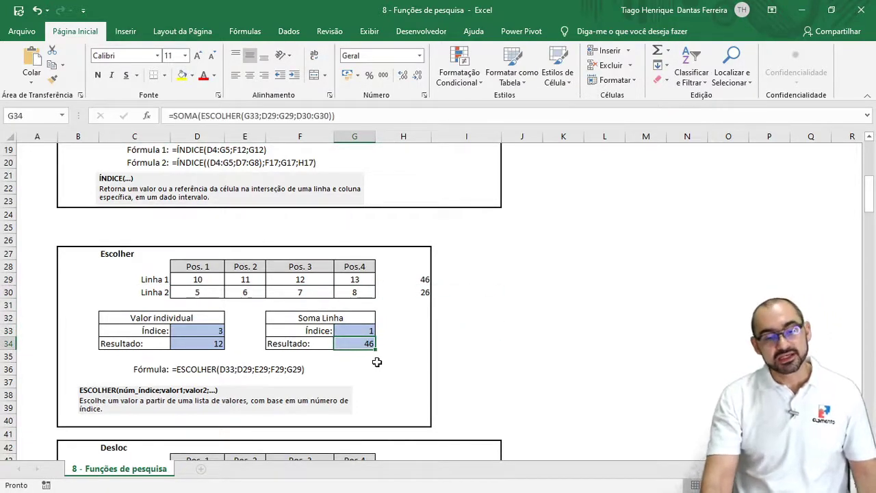
Step: Start a DESLOC formula in the first Desloc result cell D51, with D44 as the reference
scroll(375, 363, down, 6)
scroll(376, 367, down, 1)
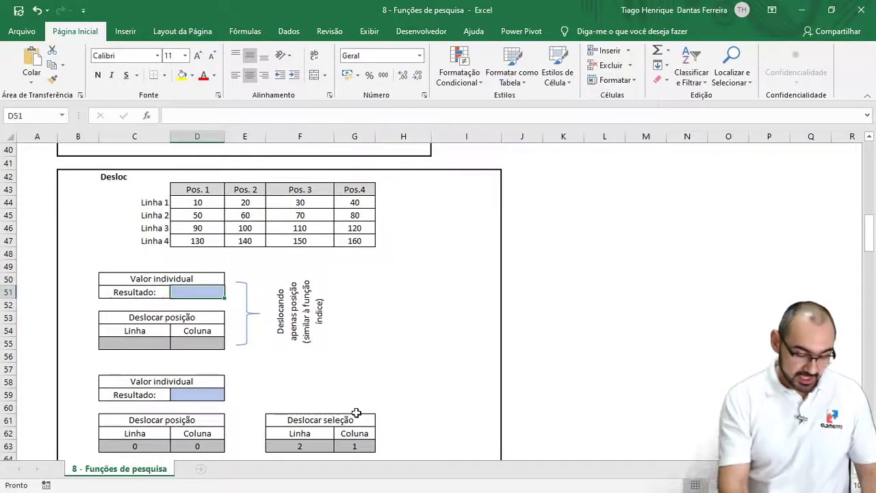
text(=desloc()
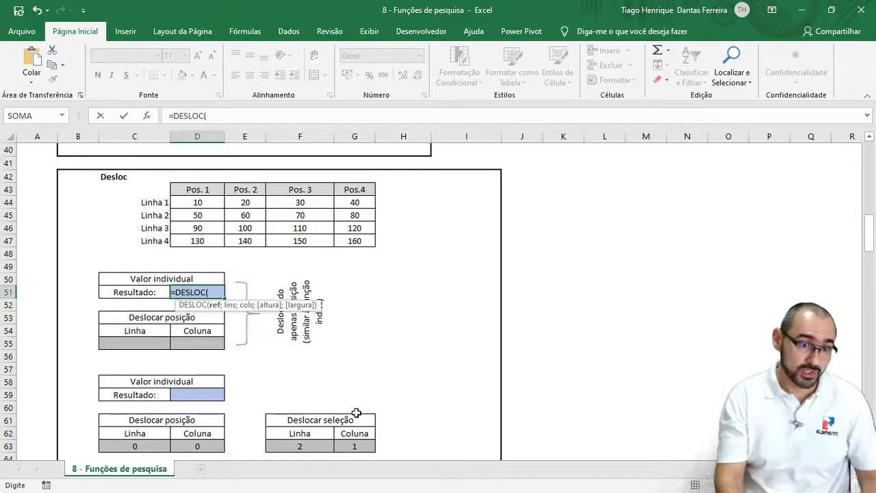
key(Up)
key(Up)
key(Up)
key(Up)
key(Up)
key(Up)
key(Up)
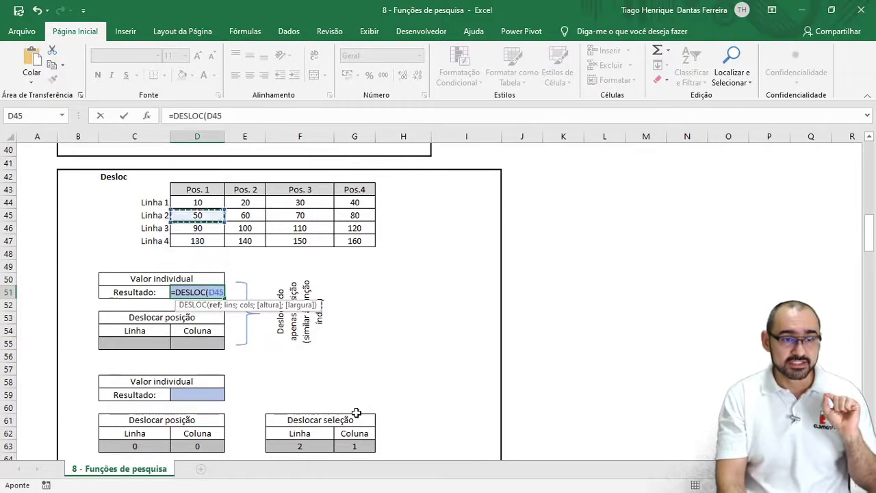
text(;)
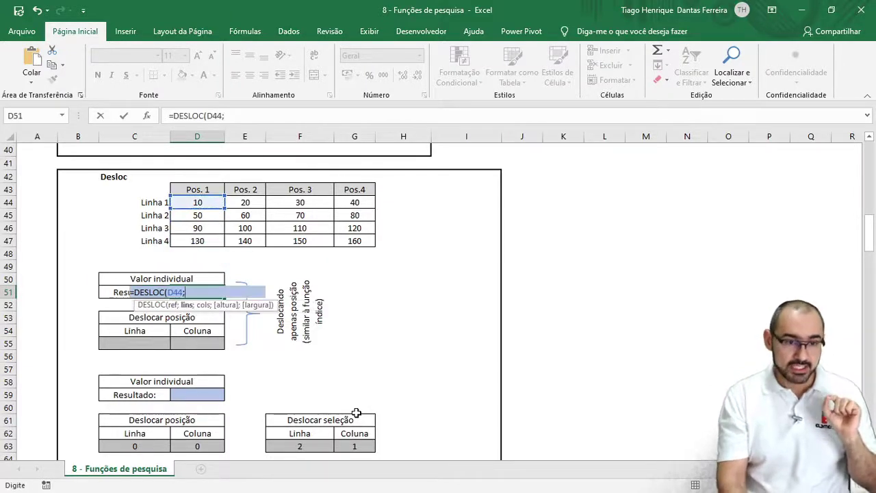
Step: Add C55 as the row offset and D55 as the column offset, completing =DESLOC(D44;C55;D55) in D51
key(Left)
key(Down)
key(Down)
key(Down)
key(Down)
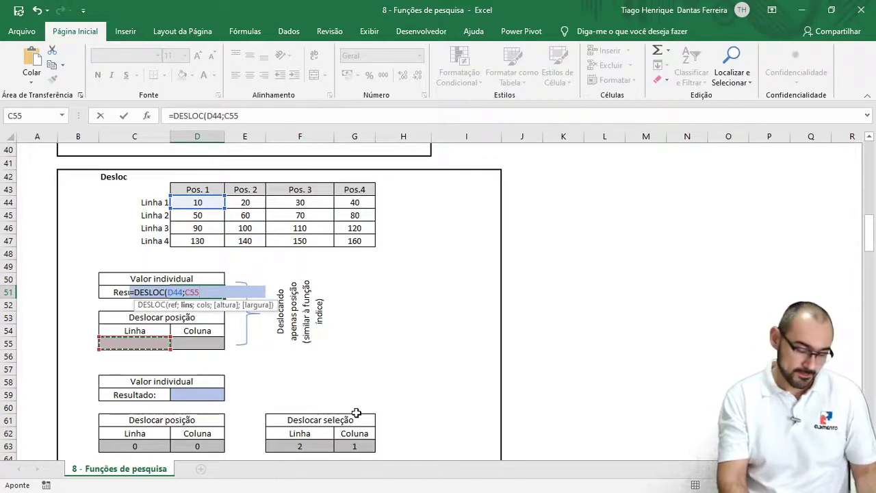
text(;)
key(Down)
key(Down)
key(Down)
key(Down)
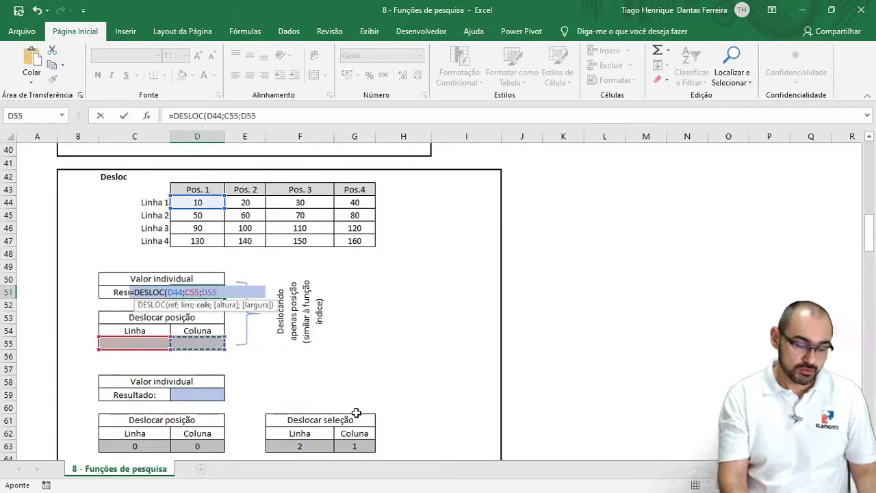
text())
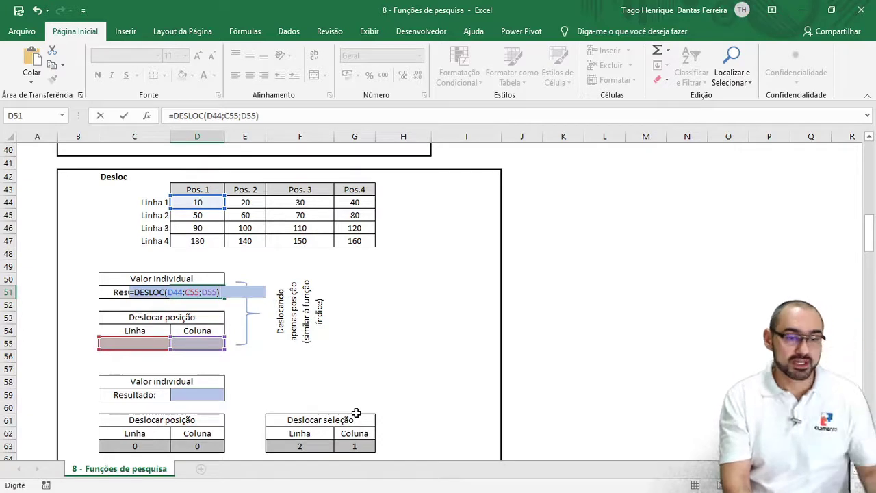
key(ctrl+Return)
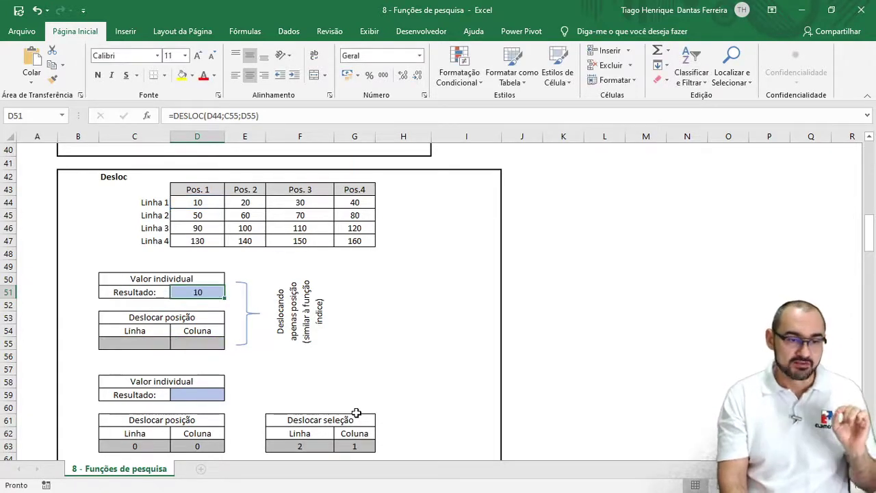
Step: Enter 0 as the Linha offset in C55 and 0 as the Coluna offset in D55
key(Down)
key(Down)
key(Down)
key(Down)
key(Left)
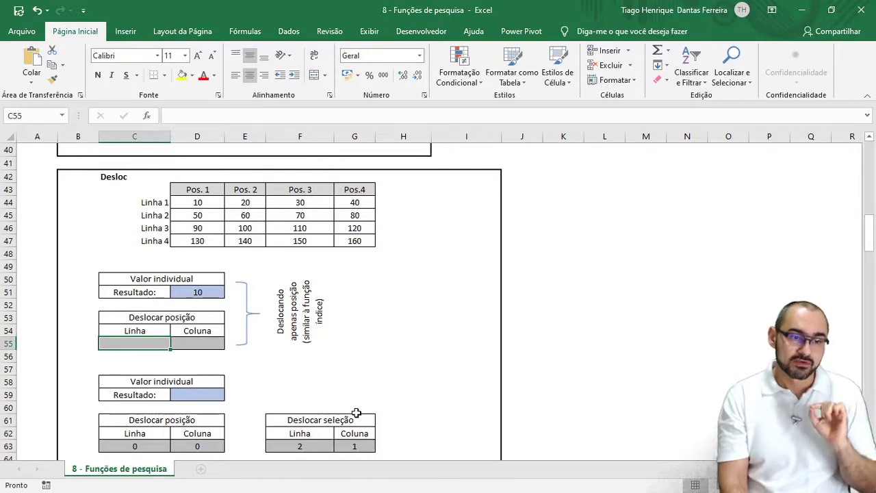
text(0)
key(Tab)
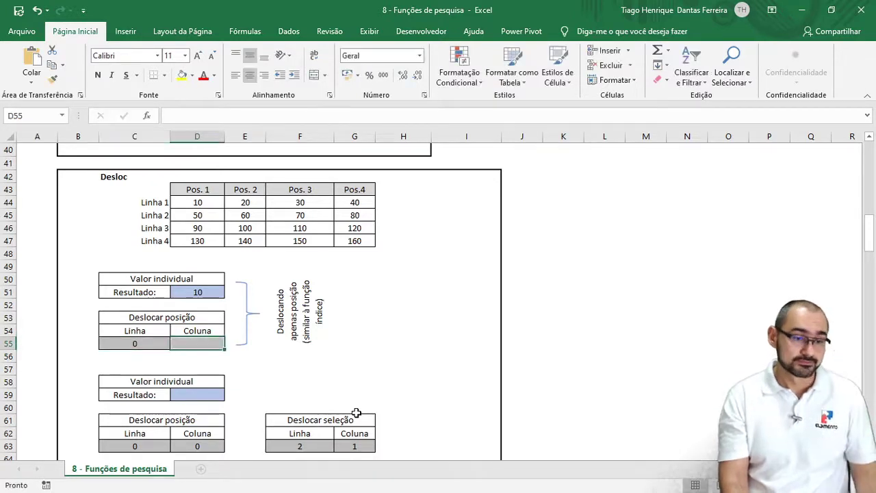
text(0)
key(Return)
key(Up)
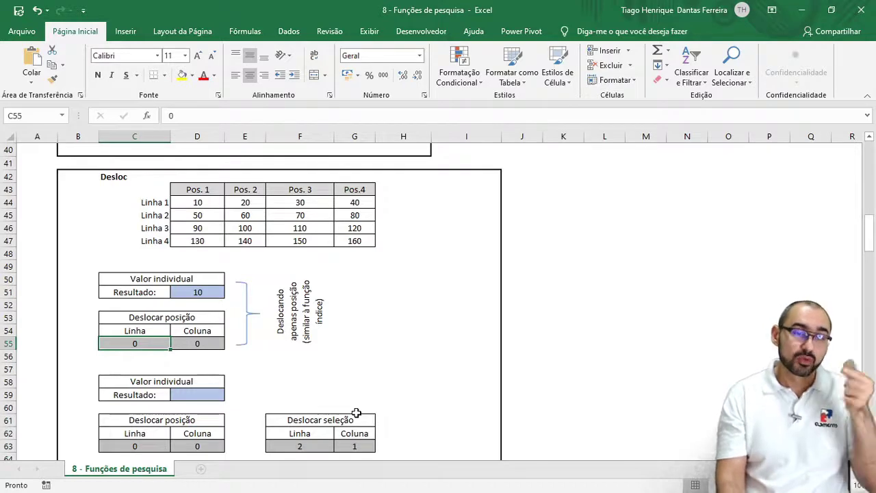
Step: Set the Linha offset in C55 to 1
text(1)
key(Return)
key(Up)
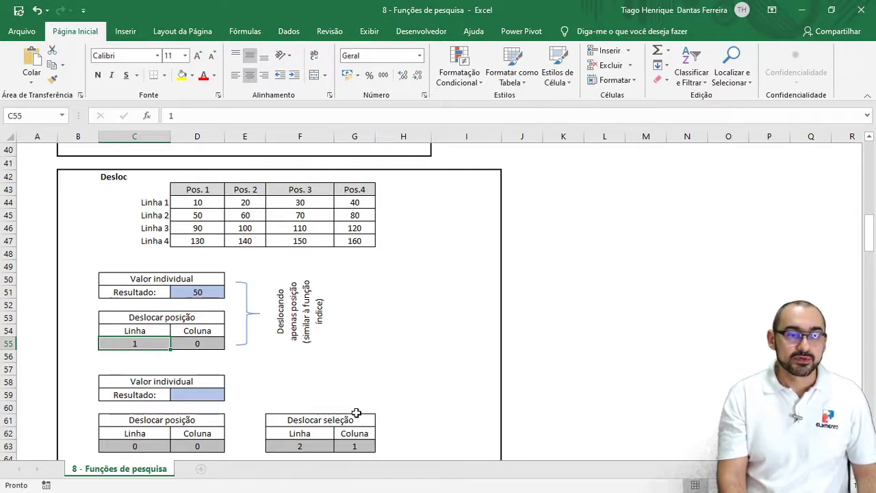
Step: Fill the Linha 2, Pos. 3 cell F45 with yellow and select the Coluna offset cell D55
key(Right)
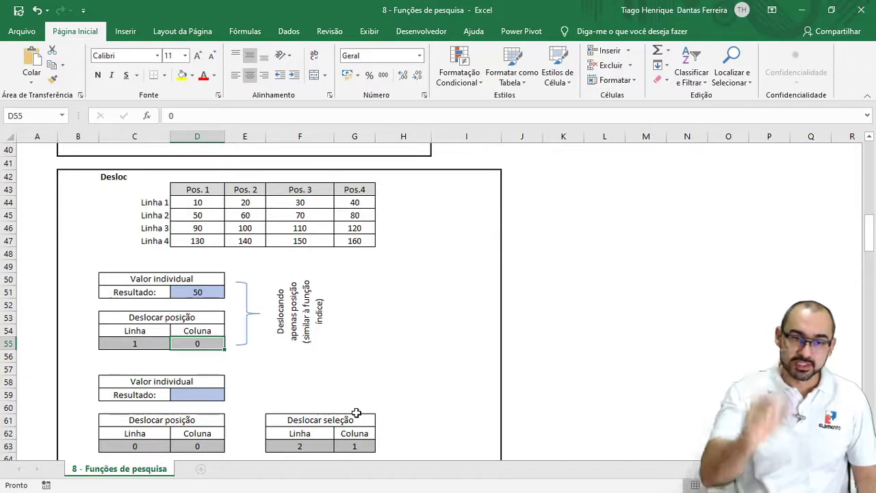
click(302, 217)
click(193, 76)
click(181, 76)
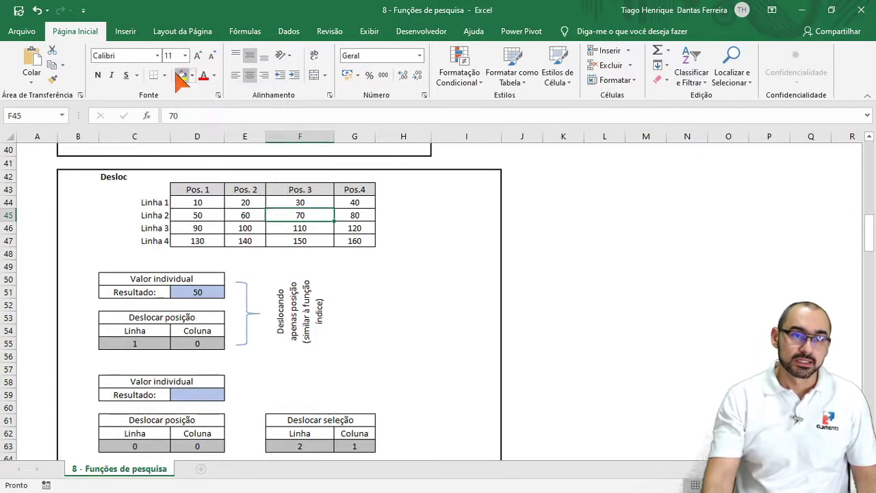
click(196, 344)
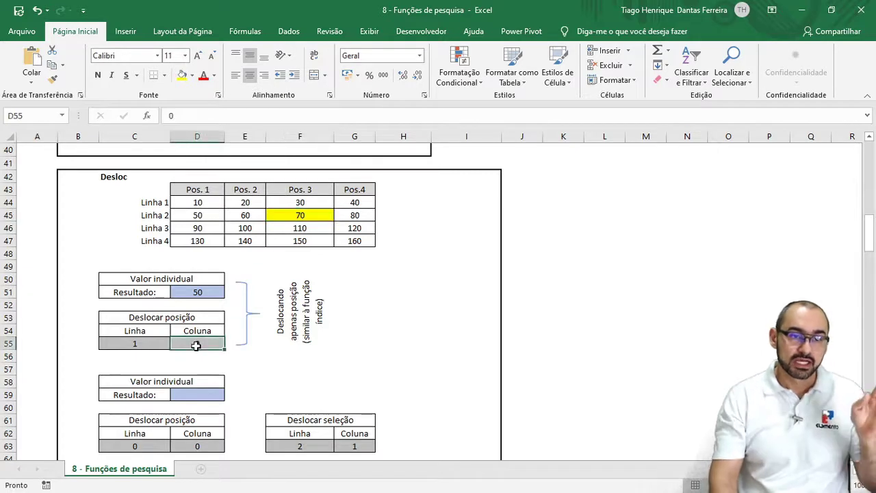
Step: Set the Coluna offset in D55 to 2 and select the yellow cell F45 for comparison
text(2)
key(Return)
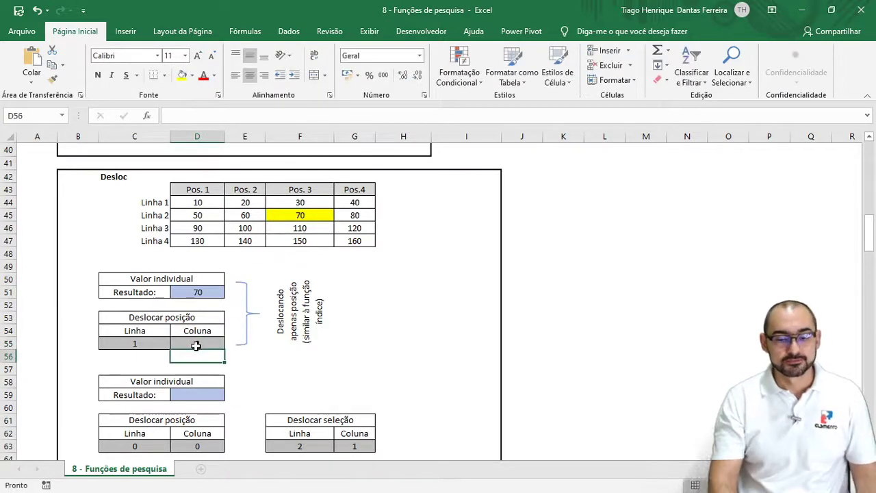
click(310, 217)
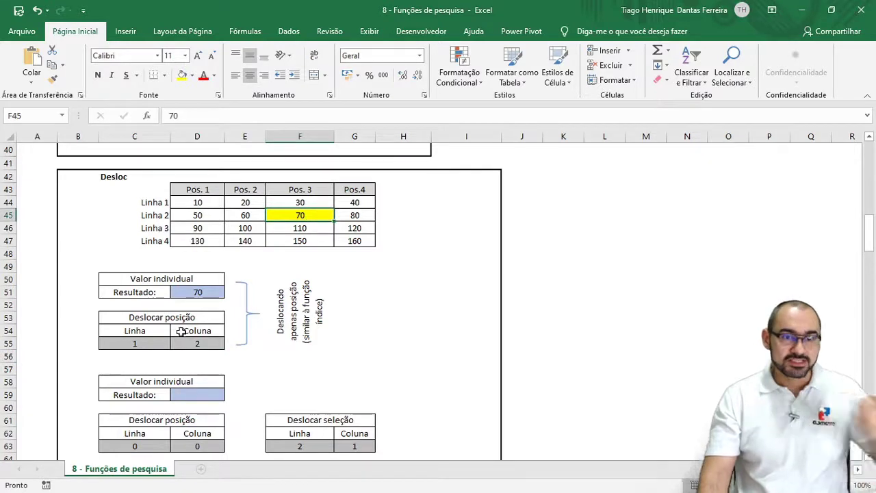
Step: Enter 0 as both the Linha offset in C55 and the Coluna offset in D55
click(152, 346)
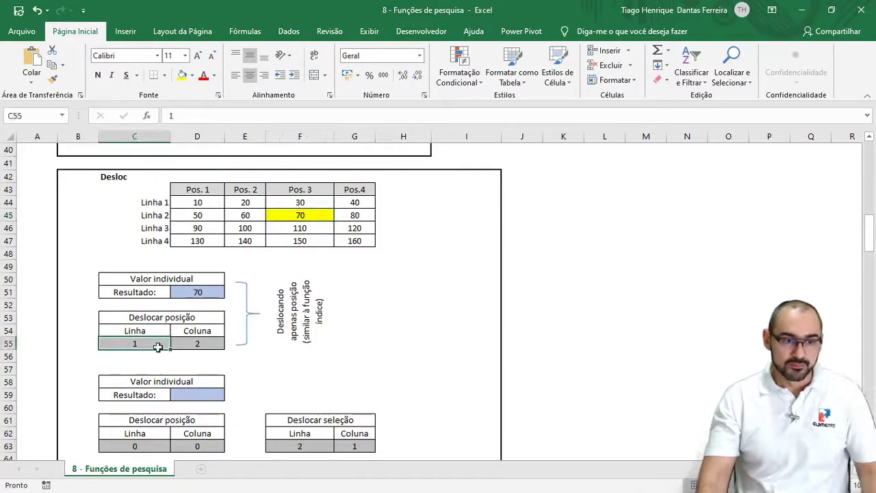
text(0)
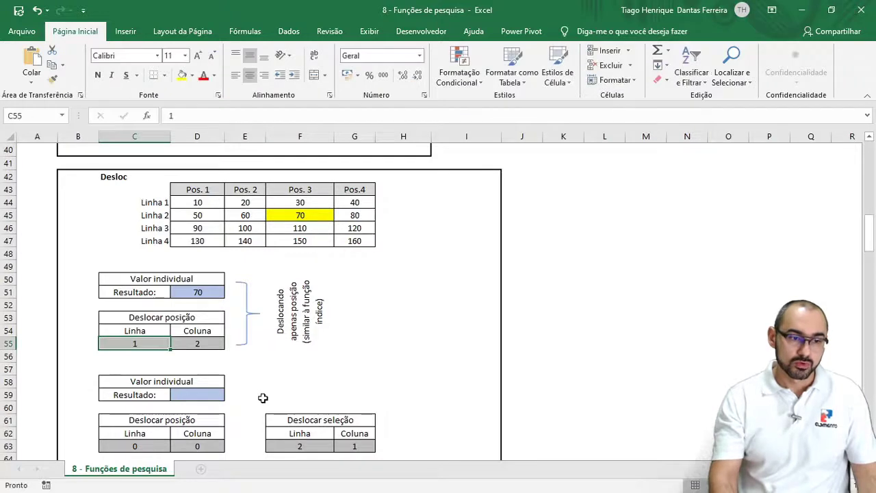
key(Tab)
text(0)
key(Return)
Step: Set the Linha offset in C55 to -1 and select the Pos. 1 header cell D43
key(Up)
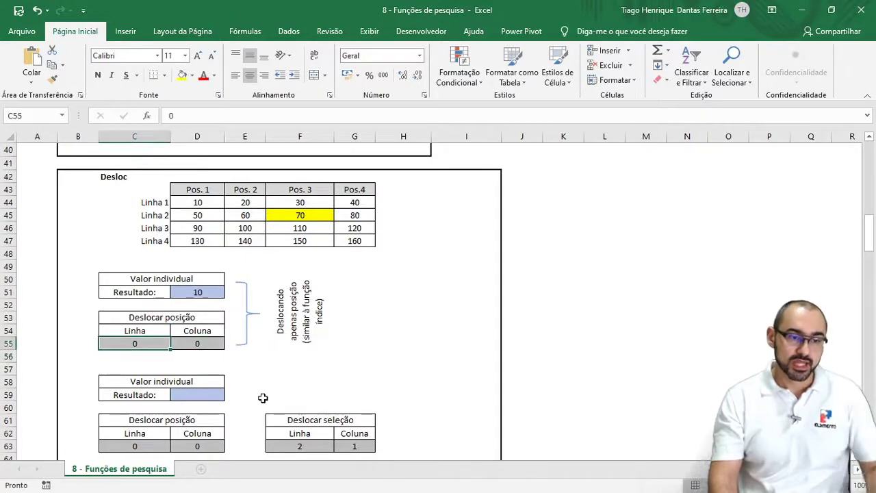
text(-1)
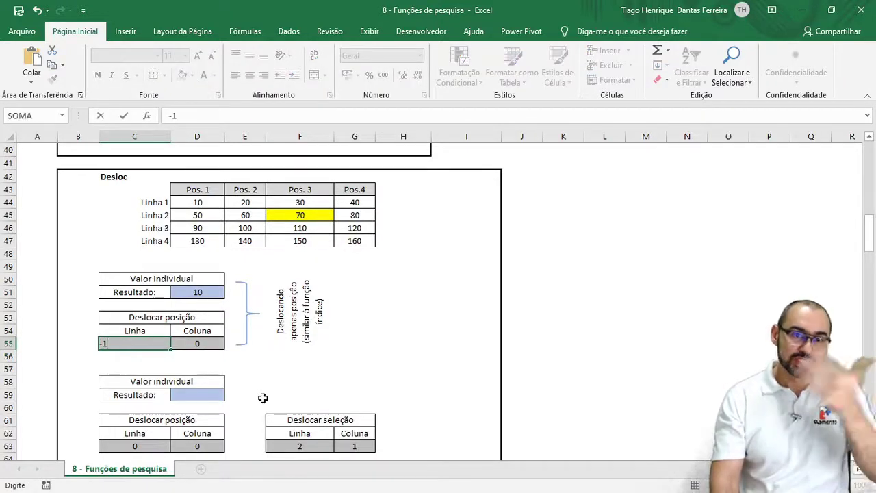
key(Return)
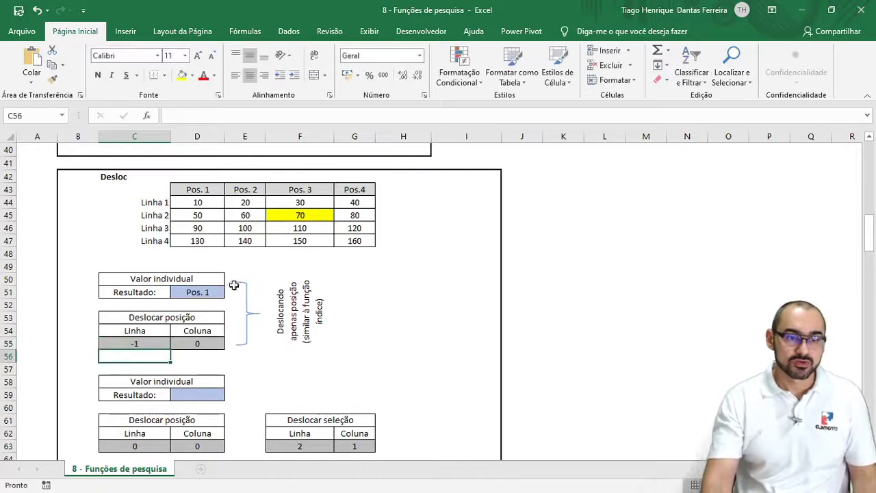
click(197, 187)
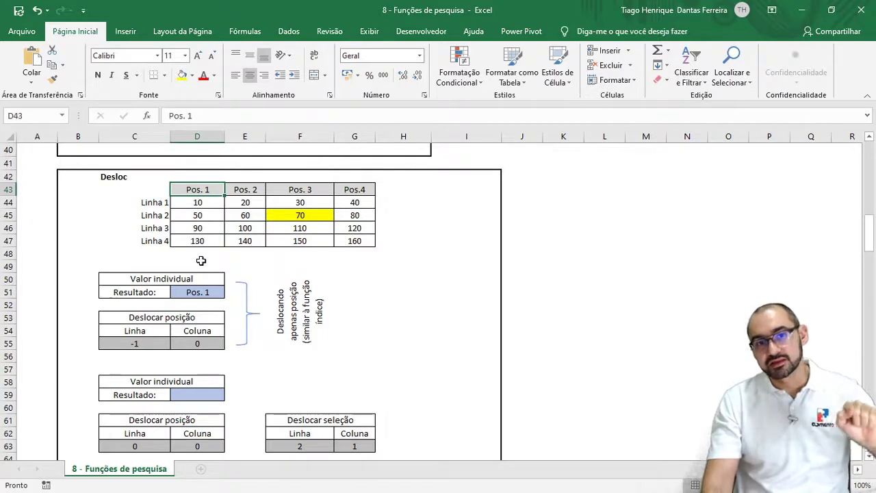
Step: Set the Linha offset in C55 back to 0 and select the yellow cell F45
click(135, 344)
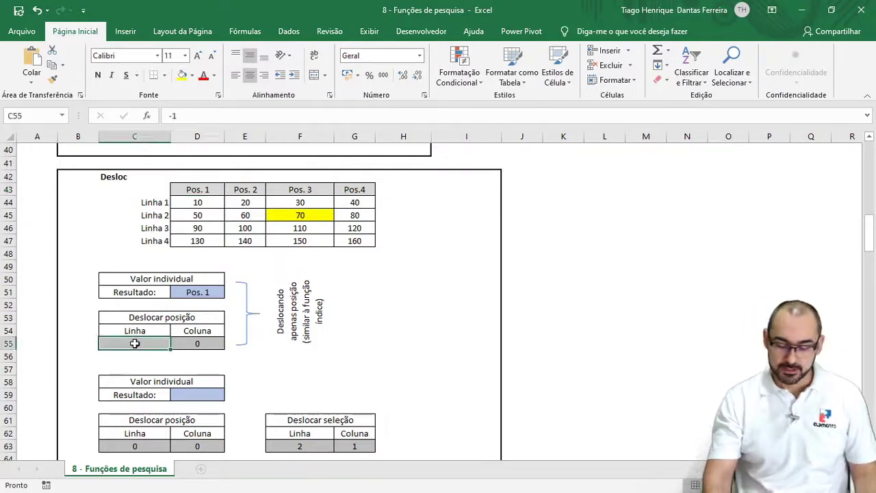
text(0)
key(Return)
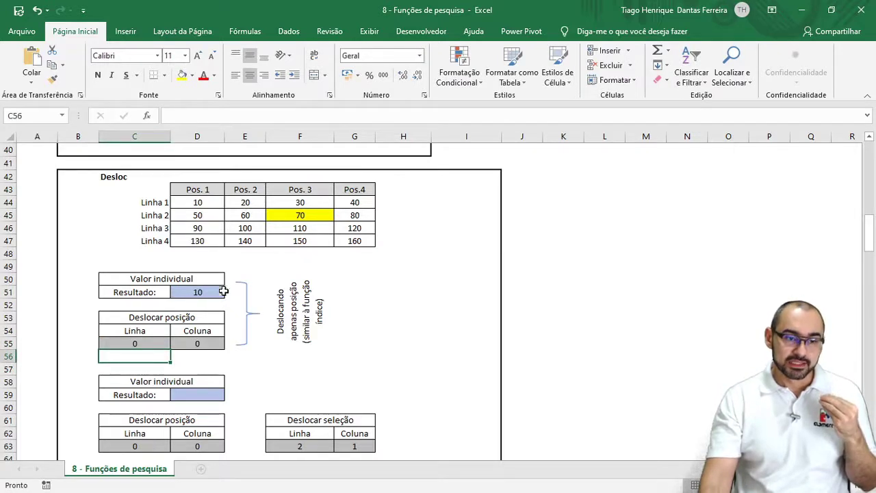
click(315, 214)
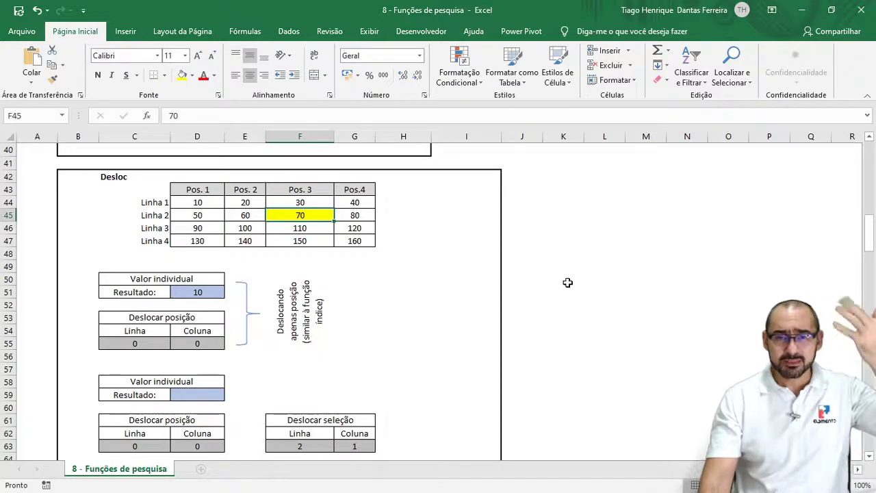
Step: Enter the matrix size label "1 x 1" in the empty cell L46
click(582, 234)
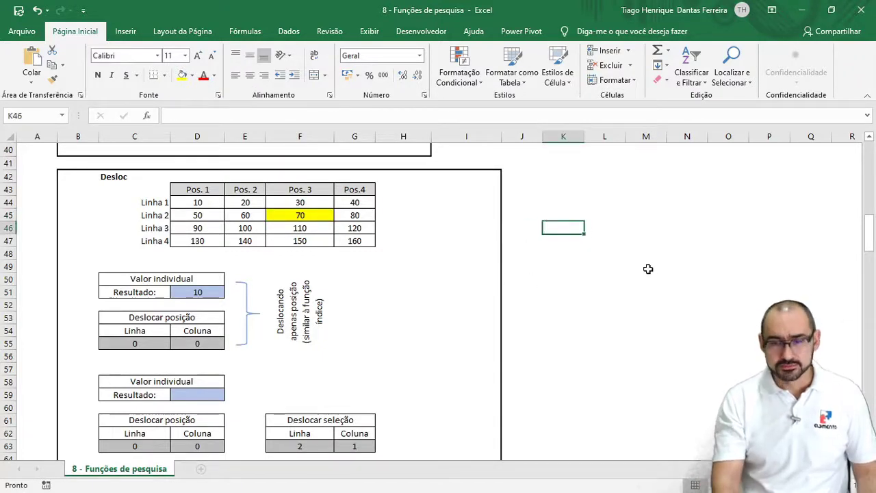
key(Right)
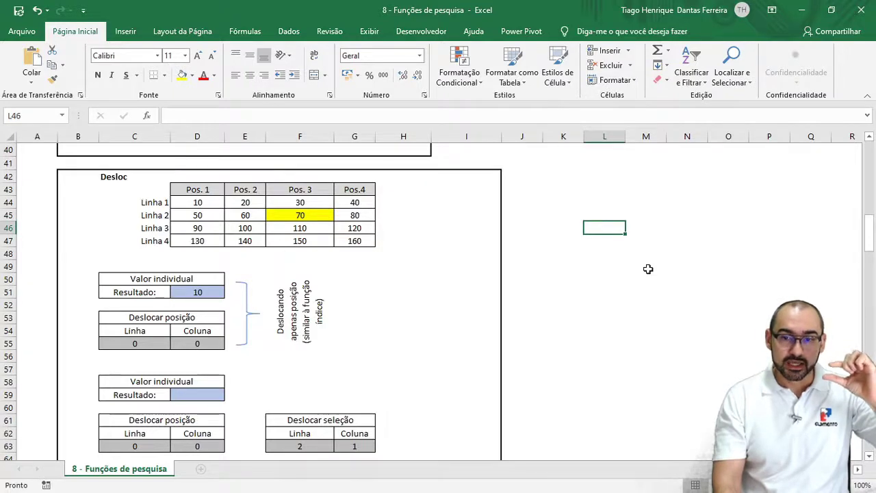
key(Right)
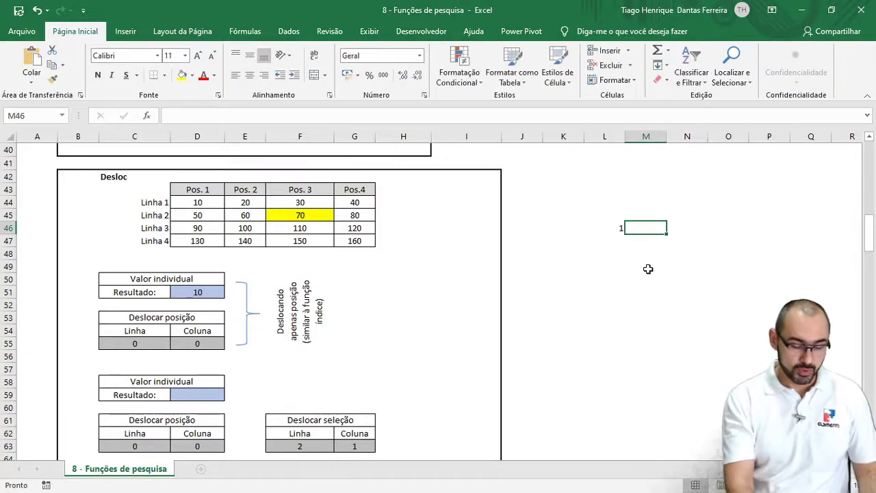
text(po)
key(Escape)
key(Left)
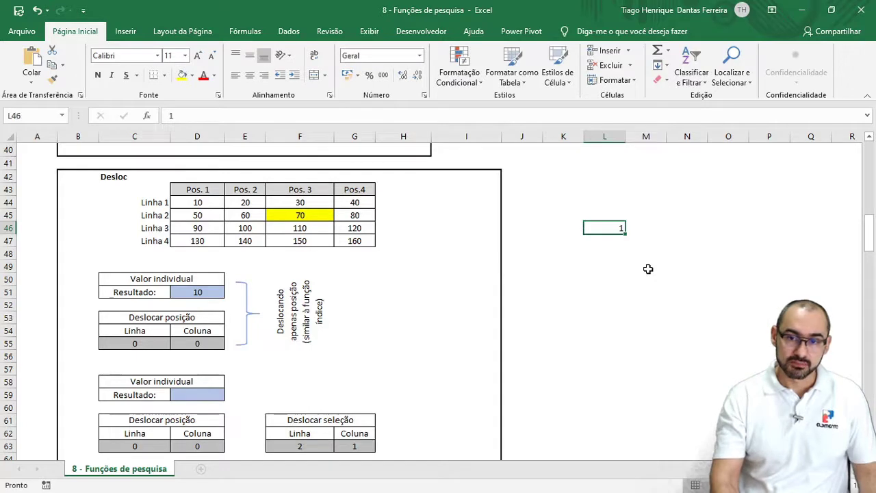
key(F2)
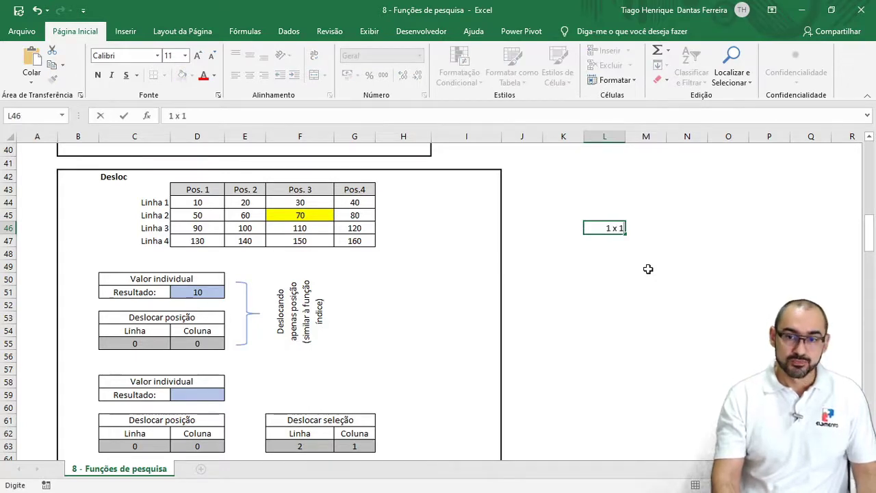
key(Return)
Step: Enter 1 in M46 as the single element of the 1 x 1 matrix
key(Right)
key(Up)
text(1)
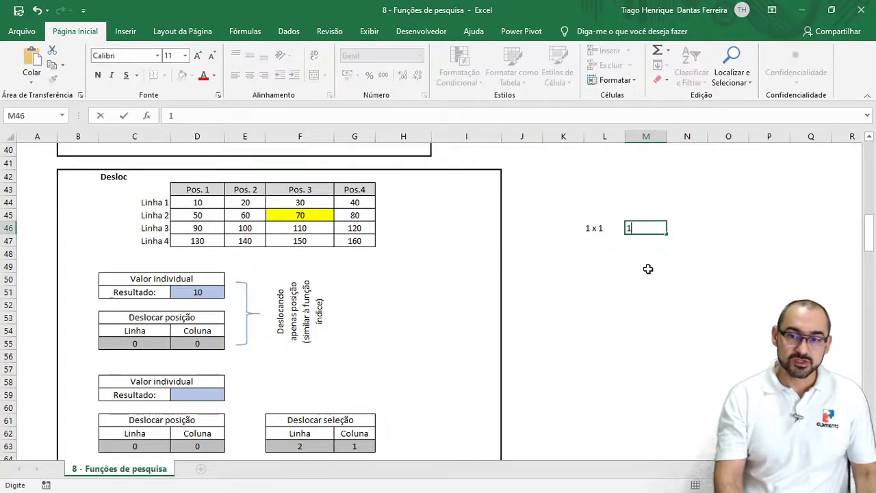
key(Return)
Step: Enter the matrix size label "2 x 2" in L48
key(Down)
key(Left)
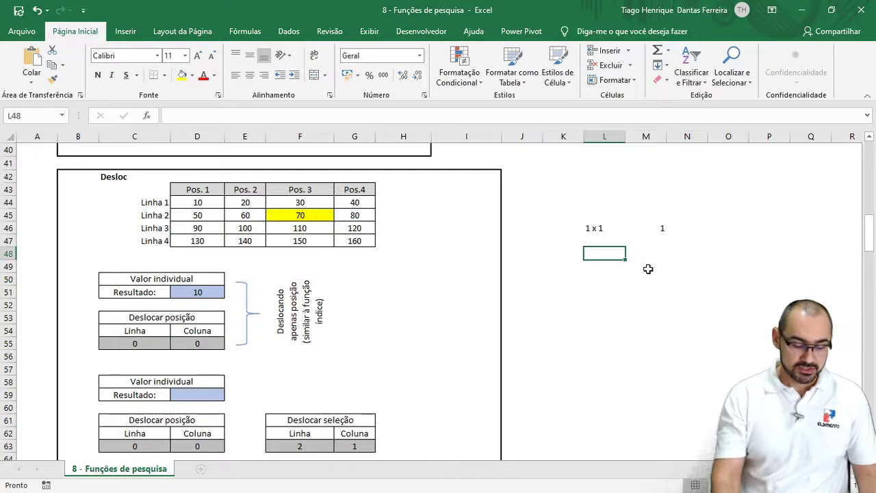
text(2)
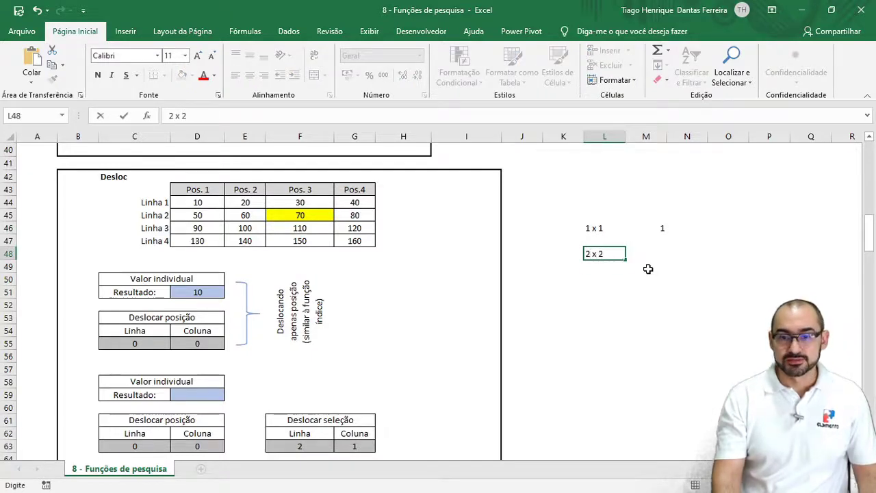
text( x 2)
key(Right)
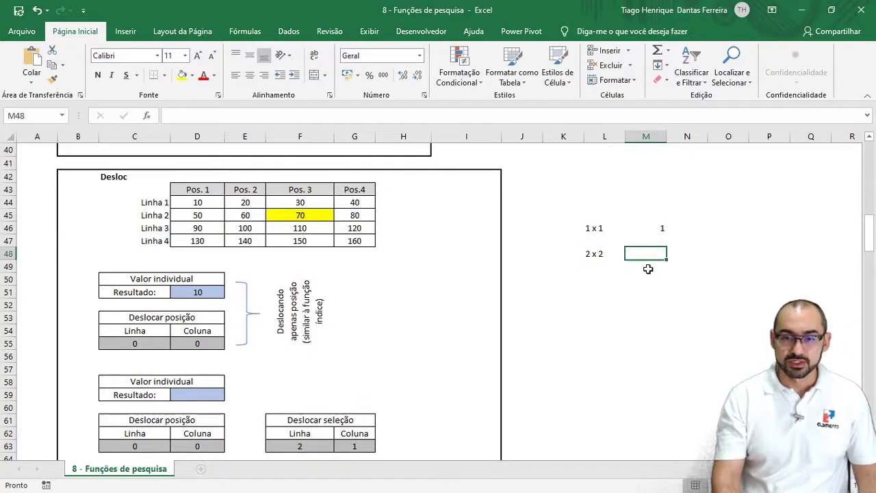
text(2)
key(Right)
text(2)
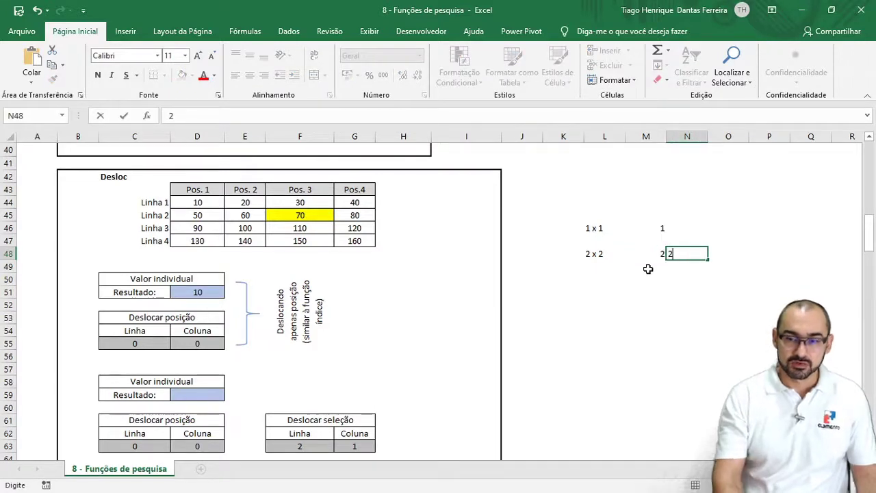
key(Escape)
key(Left)
Step: Fill the 2 x 2 matrix in M48:N49 with a and b in the first row, c and d in the second
text(a)
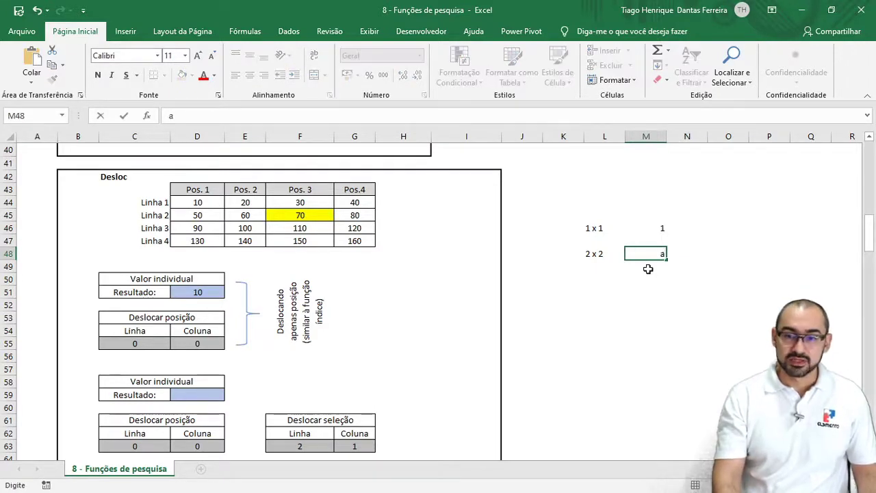
key(Right)
text(b)
key(Return)
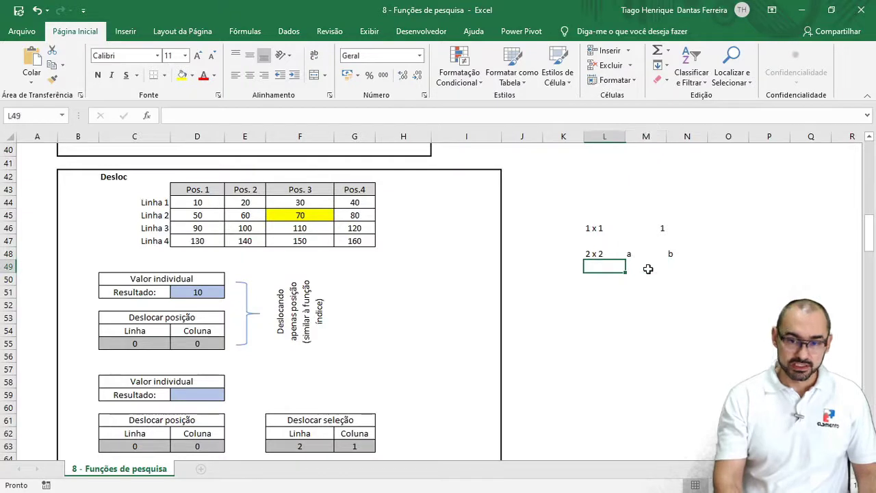
key(Left)
key(Right)
text(c)
key(Tab)
text(d)
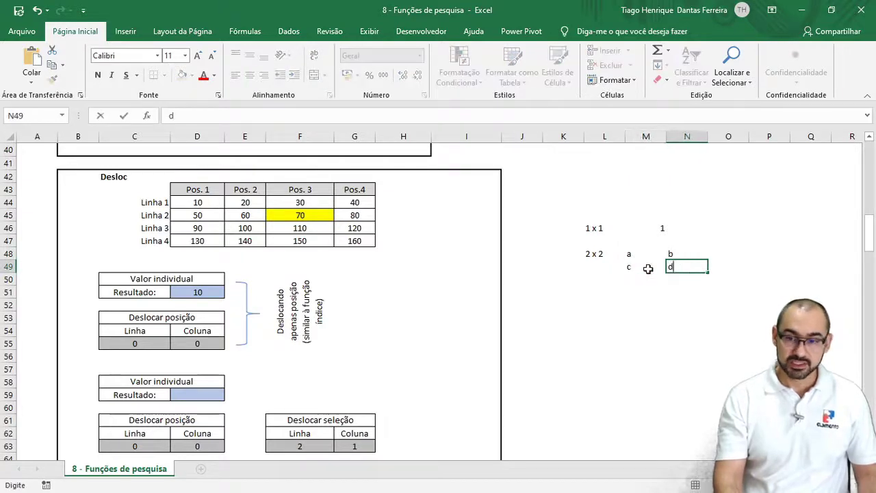
key(Return)
Step: Apply all borders to the 2 x 2 matrix in M48:N49
key(Up)
key(Up)
key(shift+Down)
key(shift+Right)
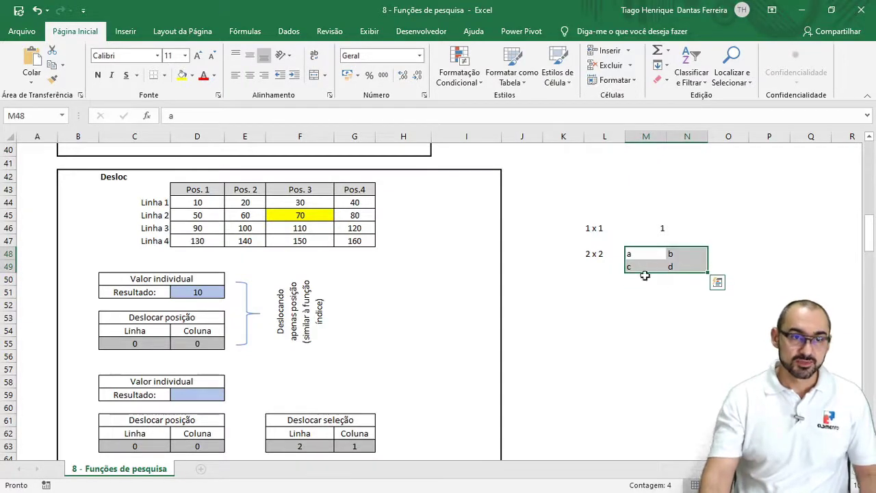
click(165, 75)
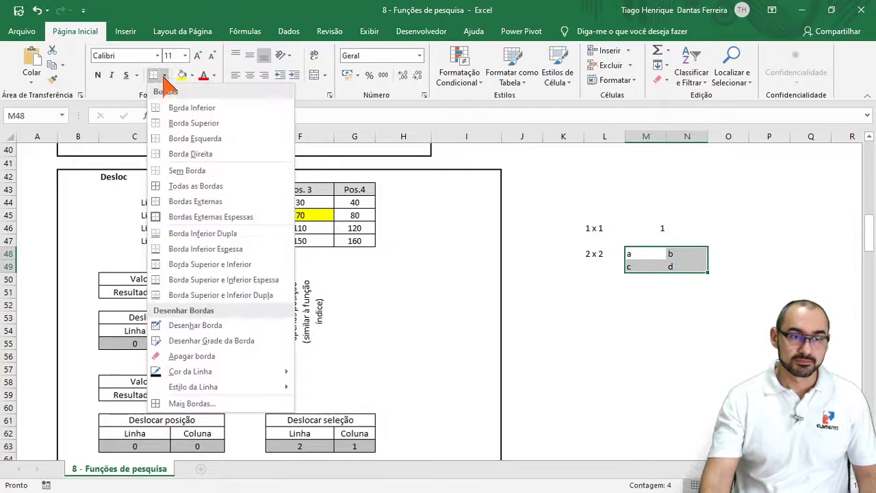
click(184, 191)
Step: Enter the matrix size label "3 x 3" in L51
click(582, 296)
click(601, 294)
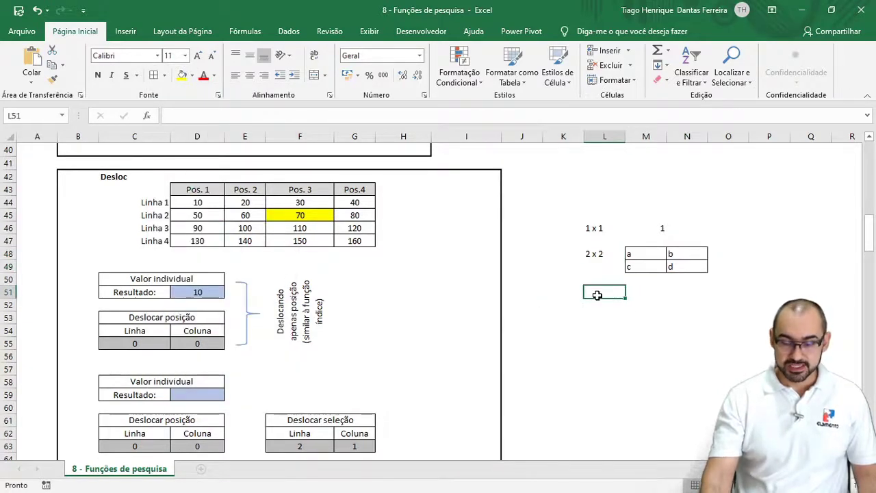
text(3)
key(Return)
double_click(597, 295)
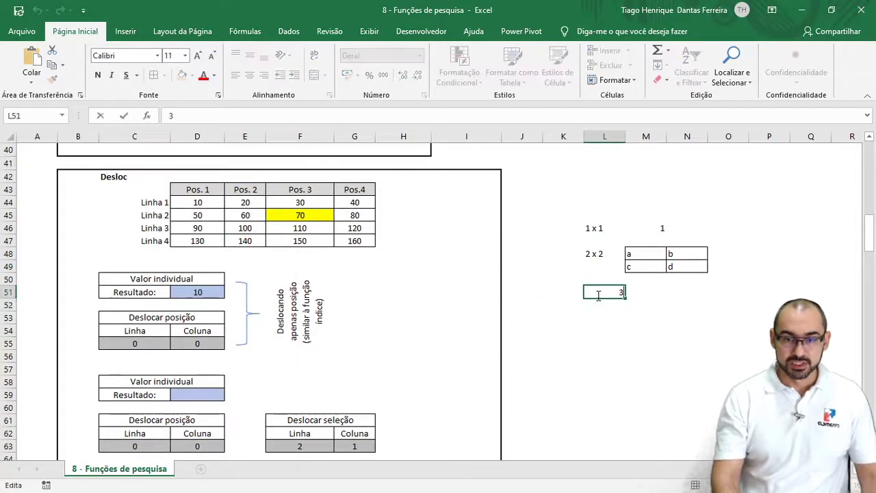
text(x)
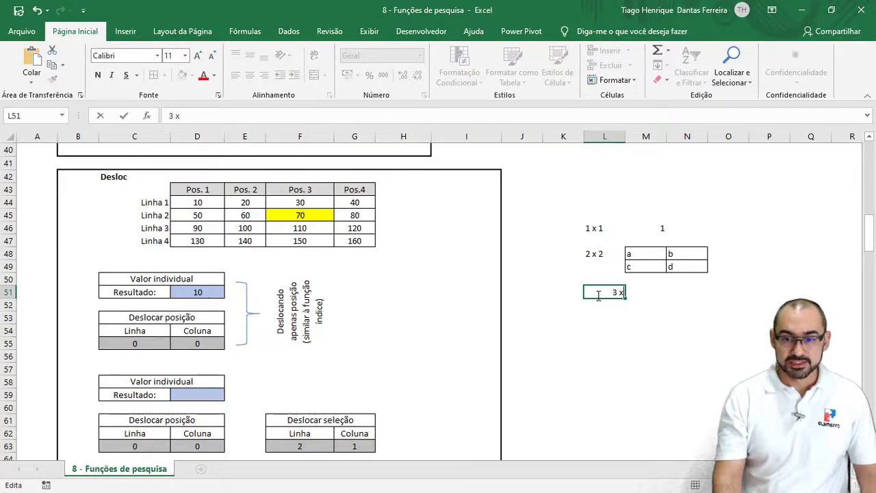
text( 3)
key(Return)
Step: Copy the bordered 2 x 2 matrix M48:N49 and paste it starting at M51
key(Up)
key(Up)
key(Up)
key(Right)
key(Up)
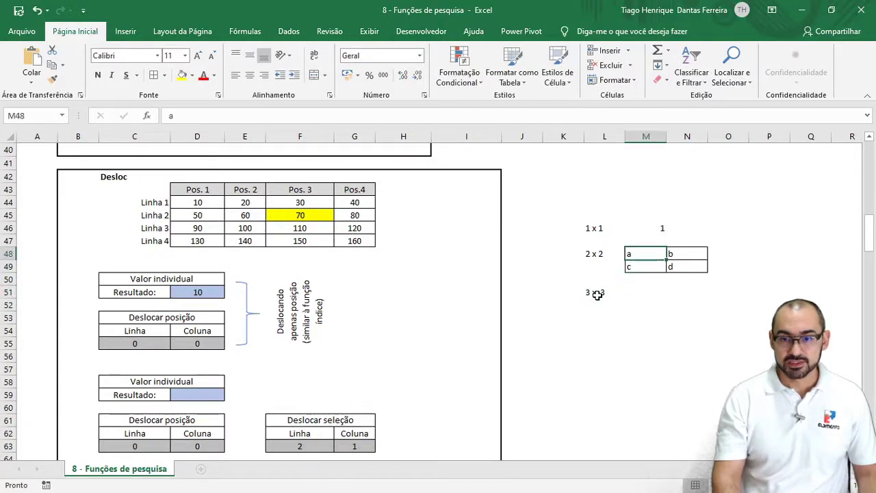
key(shift+Right)
key(shift+Down)
key(ctrl+c)
key(Down)
key(Down)
key(Down)
key(ctrl+v)
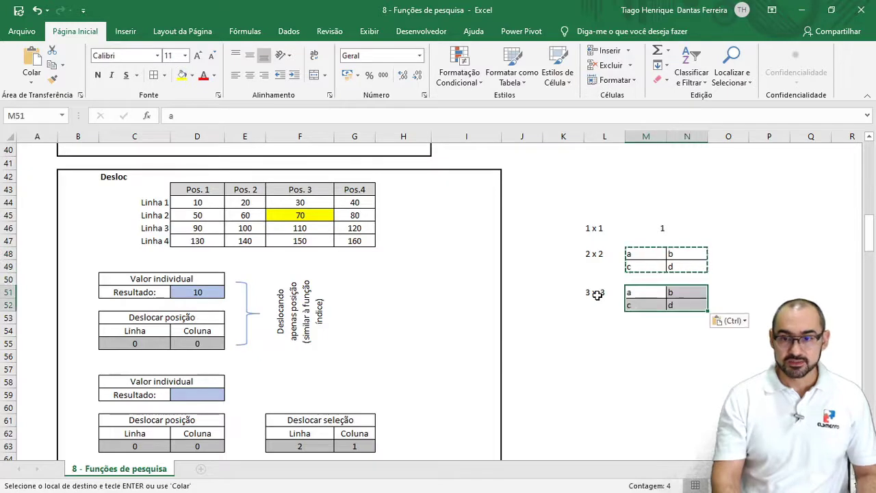
Step: Add c in O51 to complete the first row of the 3 x 3 matrix
key(Right)
key(Right)
text(c)
key(Return)
Step: Enter d, e and f in M52:O52 as the second row of the 3 x 3 matrix
key(Left)
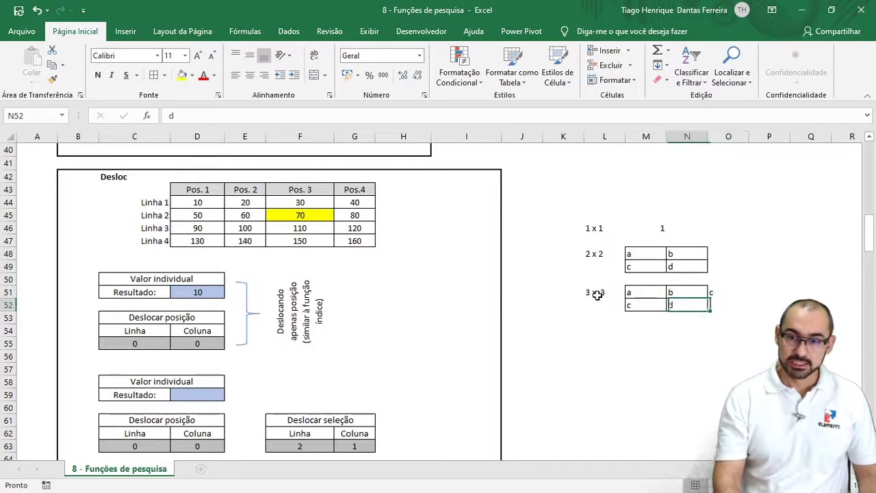
key(Left)
text(d)
key(Tab)
text(e)
key(Tab)
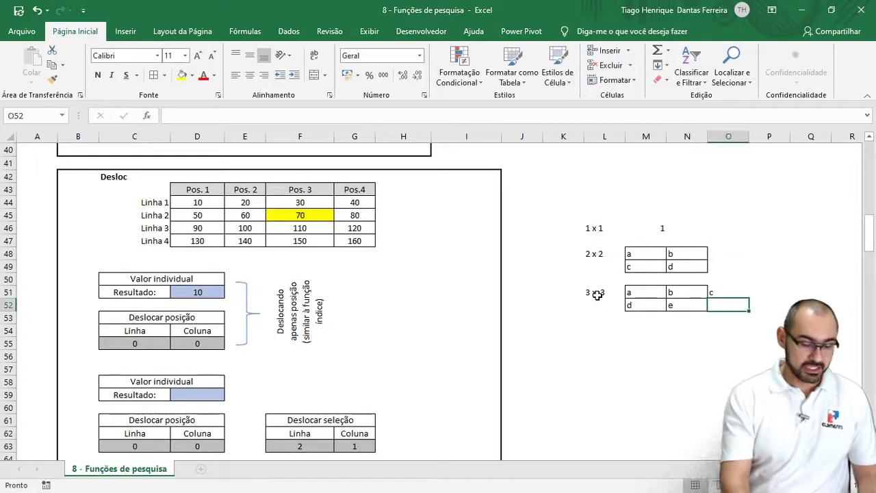
text(f)
key(Return)
Step: Enter g, h and i in M53:O53 as the third row of the 3 x 3 matrix
text(g)
key(Tab)
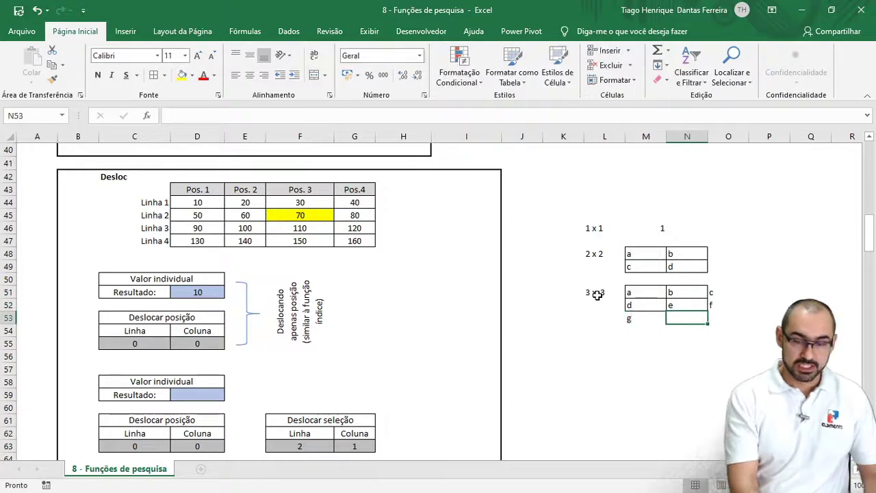
text(h)
key(Tab)
text(i)
key(Return)
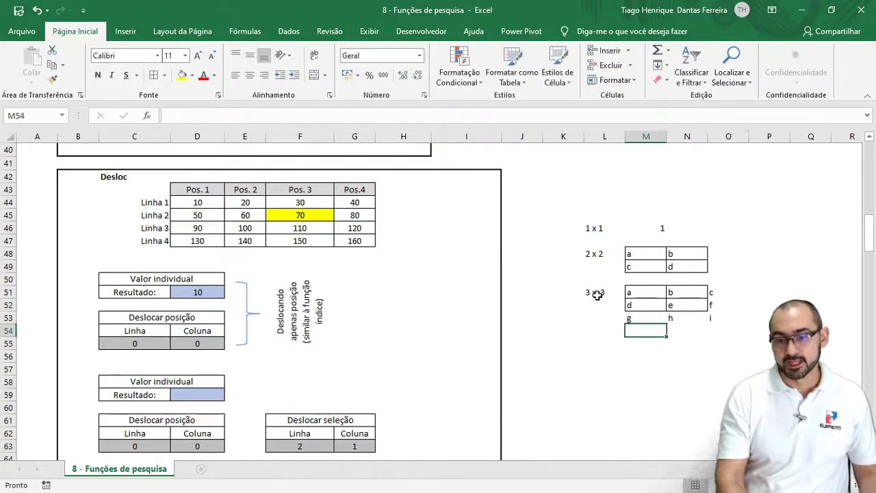
Step: Apply borders to every cell of the 3 x 3 matrix M51:O53
key(Up)
key(shift+Right)
key(shift+Right)
key(shift+Up)
key(shift+Up)
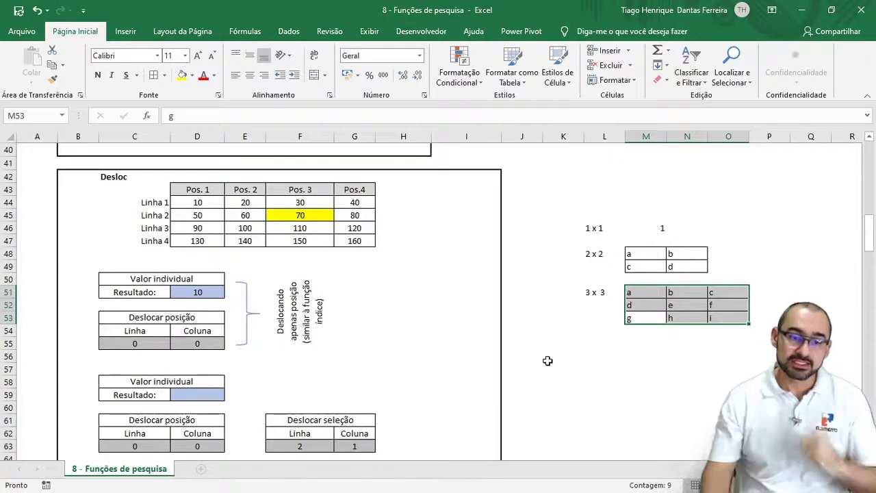
Step: Start a DESLOC formula in the second Resultado cell, D59, with D44 as the reference
scroll(315, 377, down, 1)
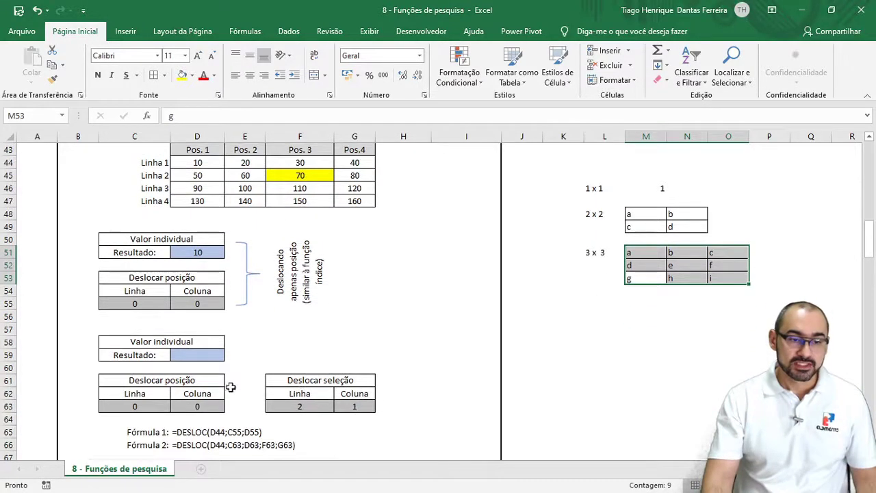
click(189, 357)
text(=des)
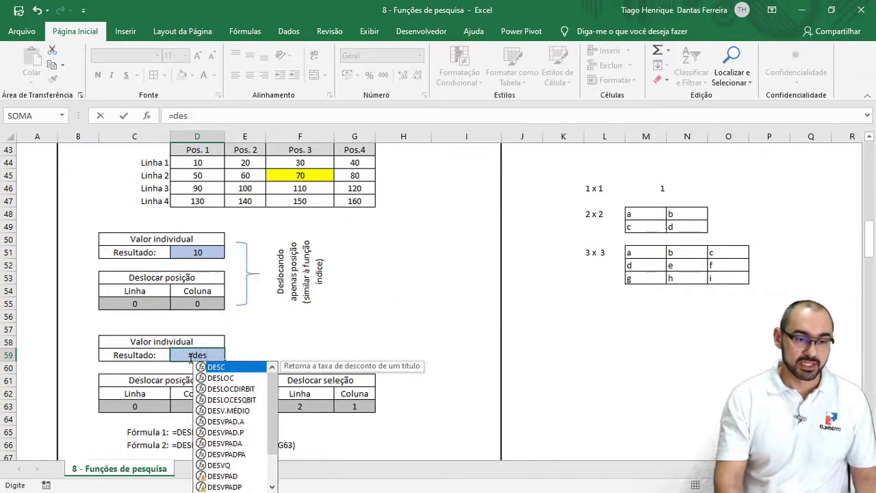
key(Down)
key(Tab)
key(Up)
key(Up)
key(Up)
key(Up)
key(Up)
key(Up)
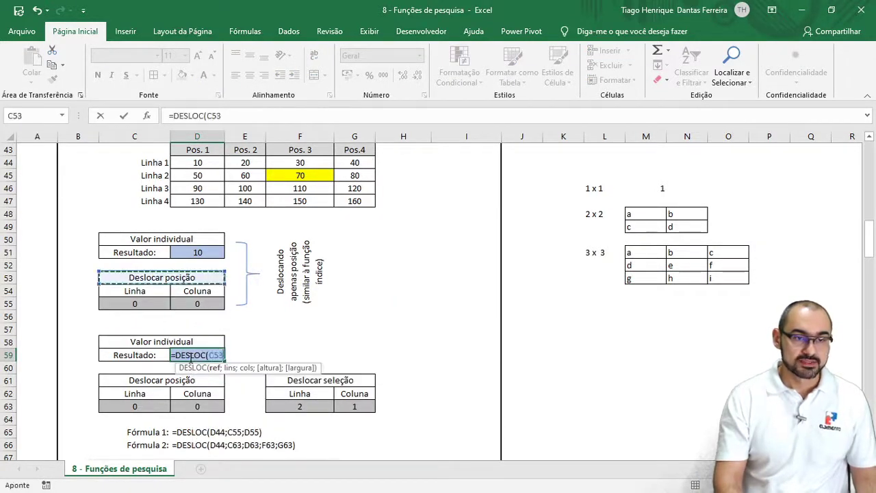
key(Right)
key(Up)
key(Up)
key(Up)
key(Up)
key(Up)
key(Up)
key(Up)
key(Up)
key(Up)
text(;)
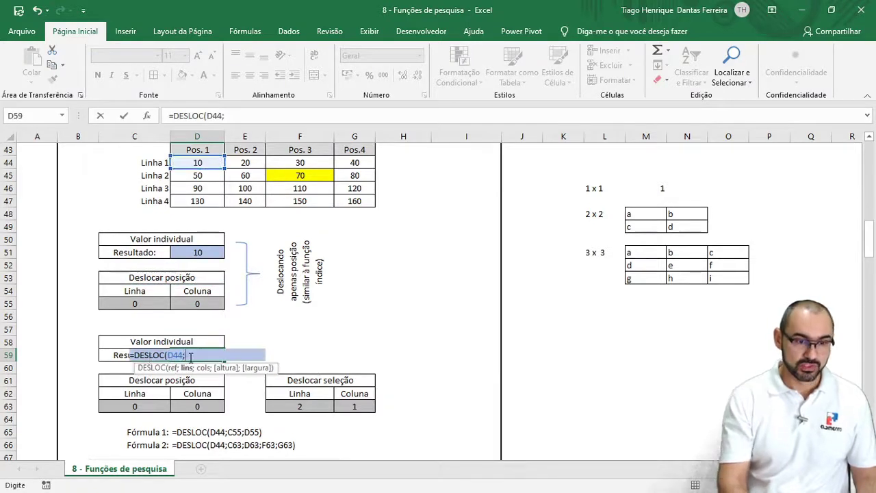
Step: Add C63 as the row offset and D63 as the column offset in the DESLOC formula
key(Down)
key(Down)
key(Down)
key(Down)
key(Left)
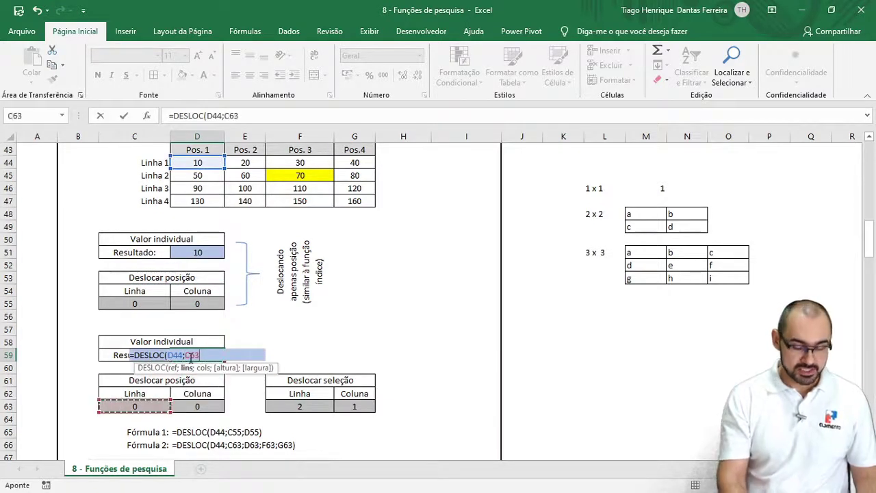
text(;)
key(Right)
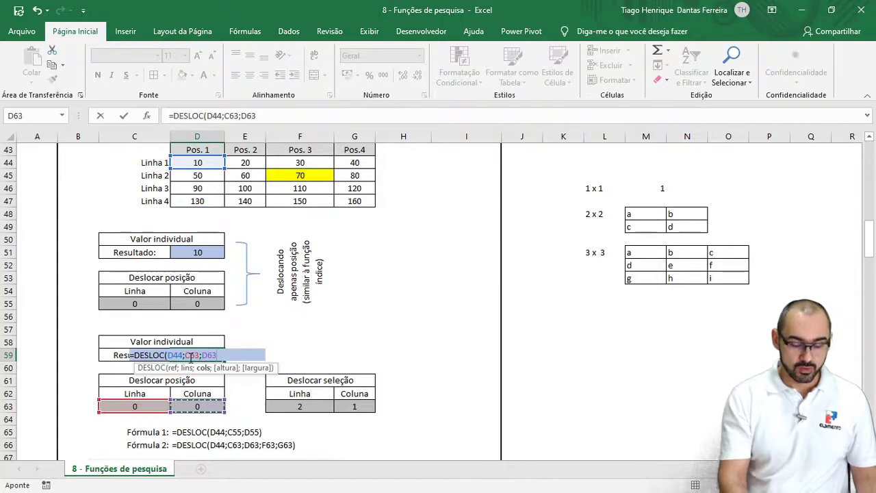
text(;)
Step: Add F63, the Linha value under Deslocar seleção, as the height argument of the DESLOC formula
key(Right)
key(Right)
key(Right)
key(Down)
key(Down)
key(Down)
key(Down)
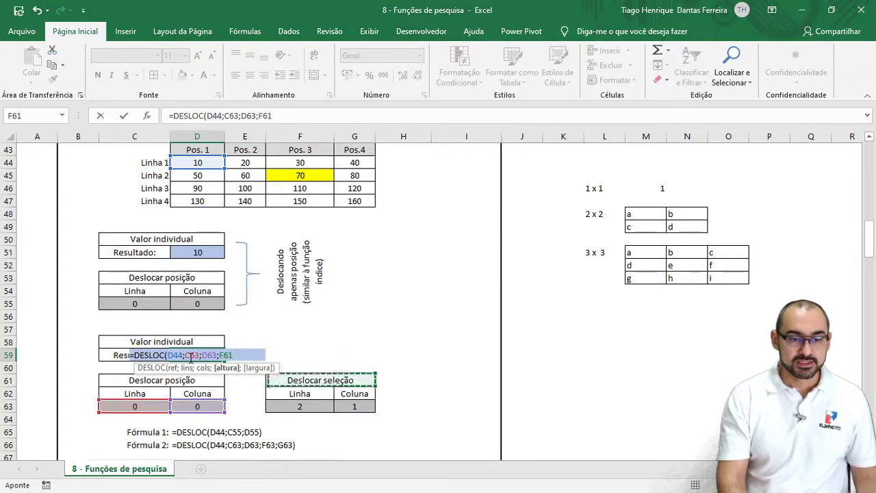
key(Left)
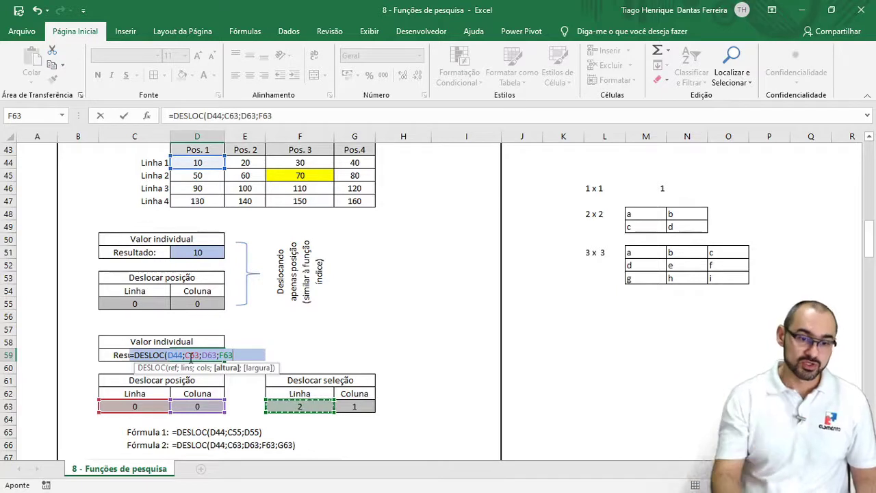
text(;)
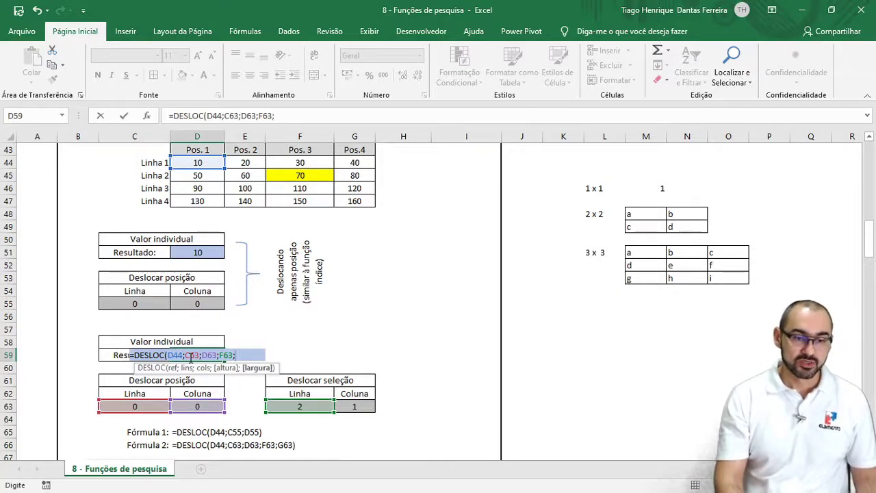
Step: Add G63 as the width argument and complete D59 as =DESLOC(D44;C63;D63;F63;G63)
key(Right)
key(Right)
key(Right)
key(Down)
key(Down)
key(Down)
key(Down)
key(ctrl+Return)
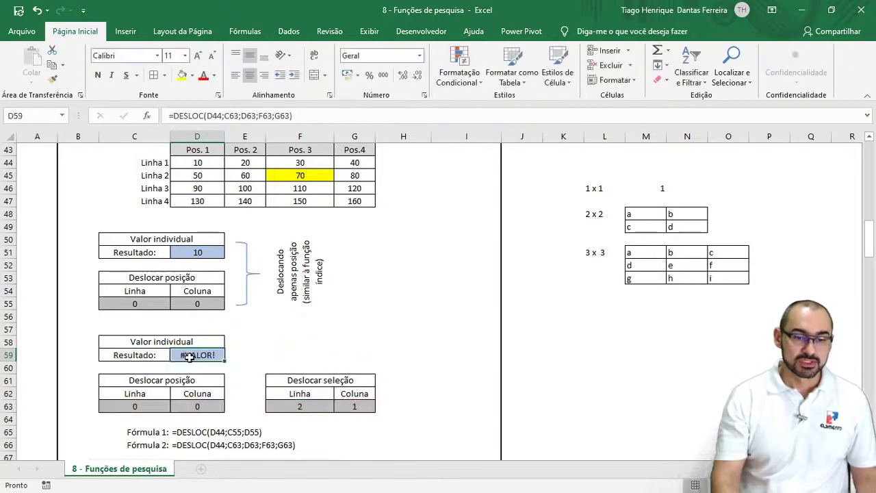
Step: Set the Linha value under Deslocar seleção, F63, to 1
key(Down)
key(Down)
key(Down)
key(Down)
key(Right)
key(Right)
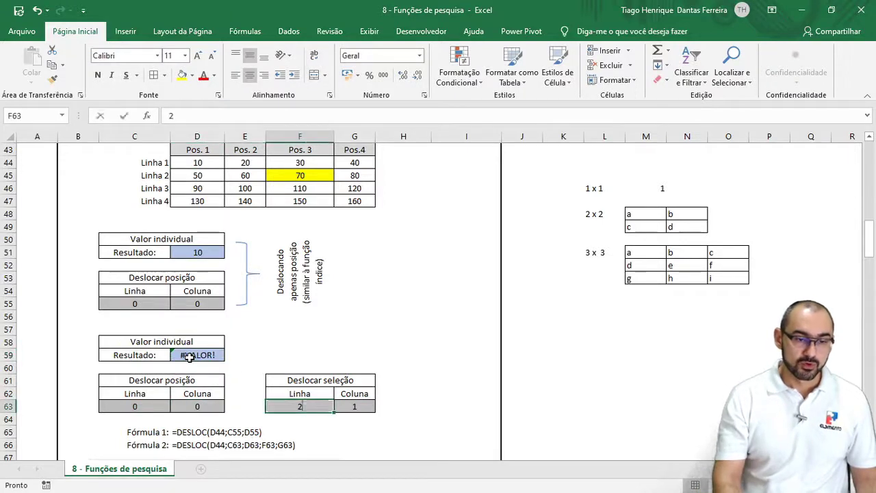
key(BackSpace)
text(1)
key(Return)
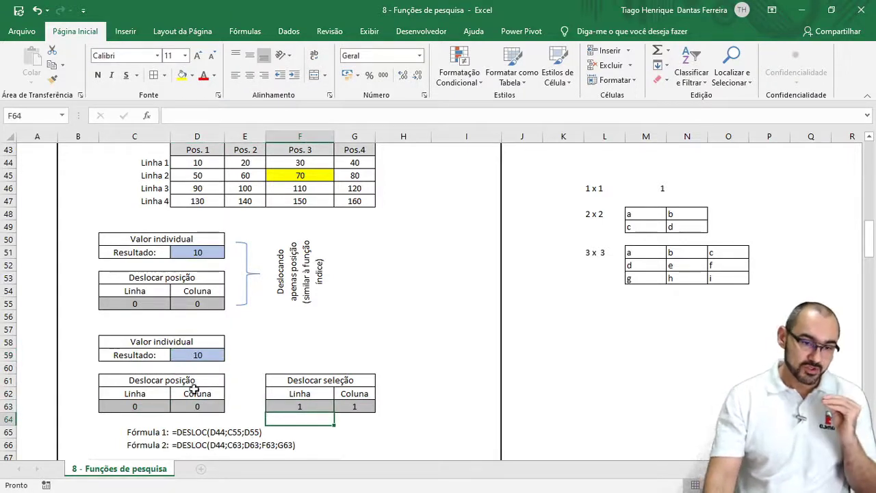
Step: Set both the Linha and Coluna values under Deslocar seleção, F63 and G63, to 2
click(308, 405)
text(2)
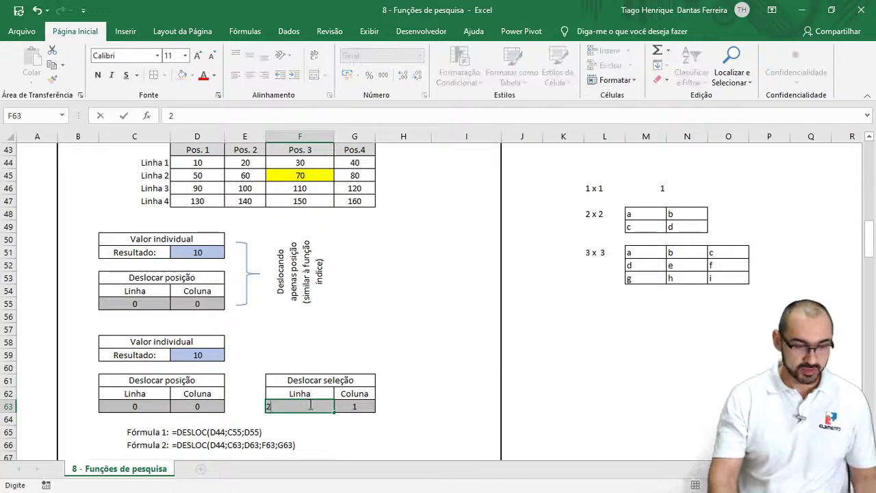
key(Return)
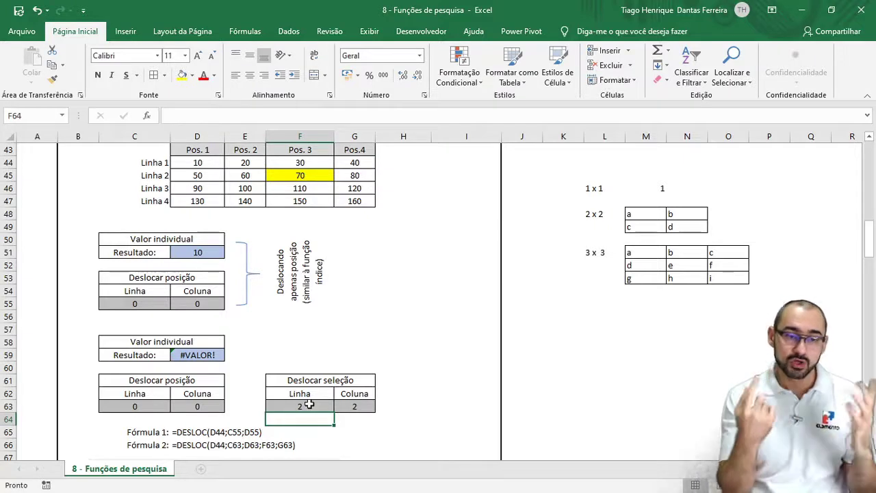
Step: Wrap the D59 formula in SOMA so it reads =SOMA(DESLOC(D44;C63;D63;F63;G63))
key(Up)
key(Up)
key(Up)
key(Up)
key(Up)
key(Left)
key(Left)
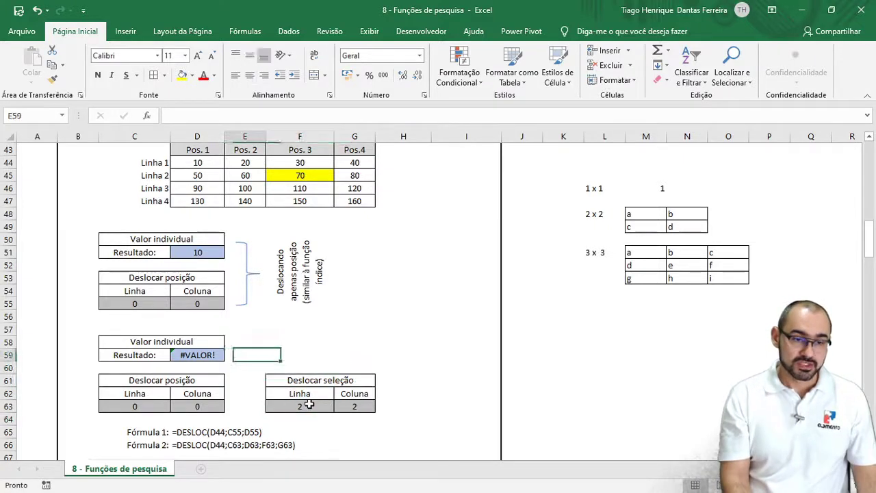
key(F2)
key(Home)
key(Right)
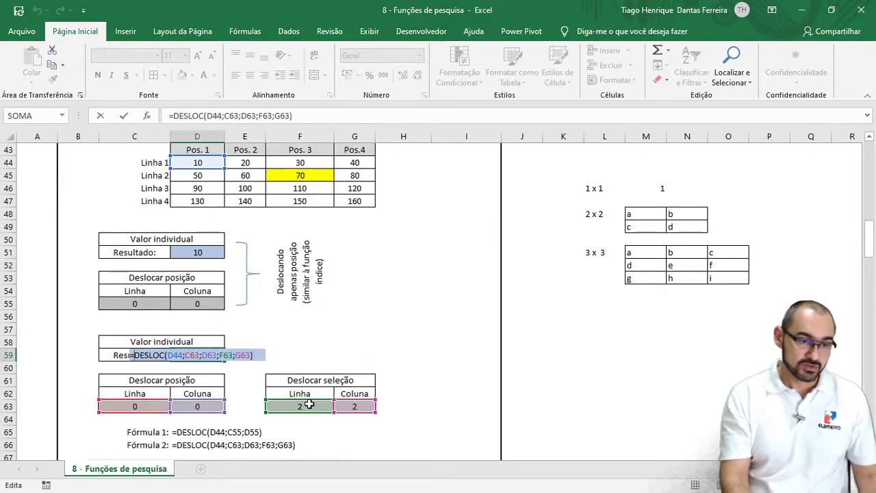
text(Soma)
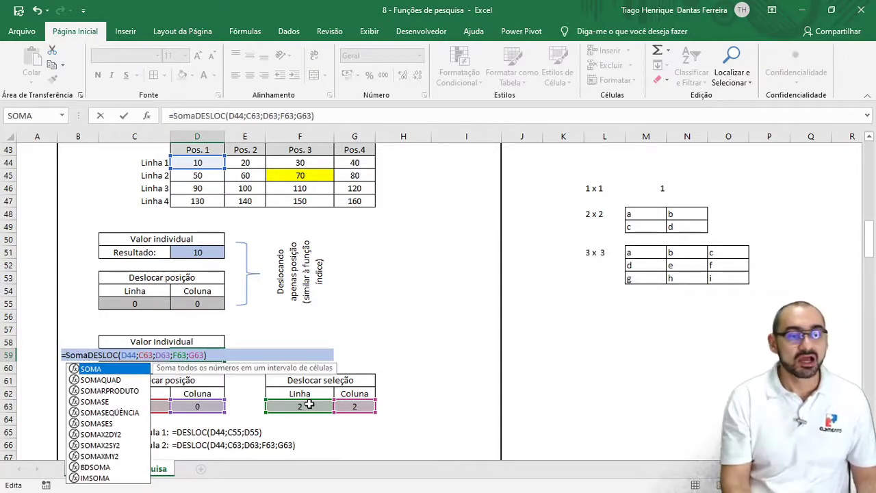
key(Tab)
text())
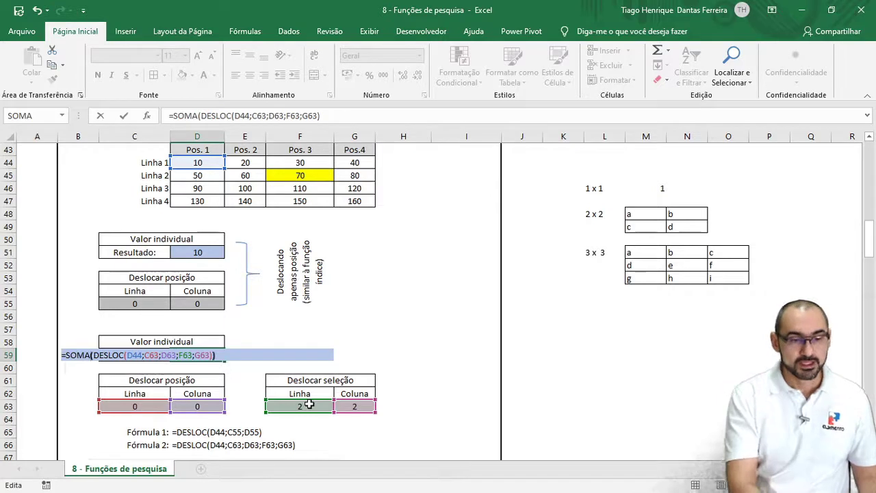
key(Return)
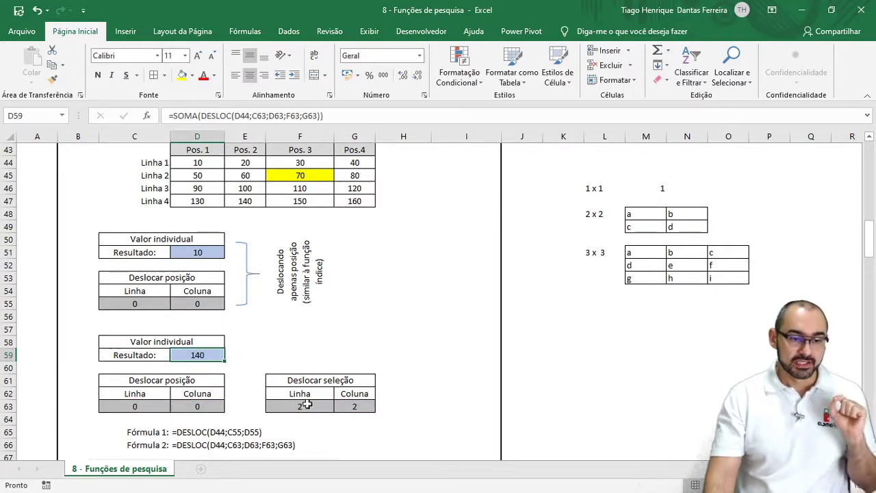
Step: Select the 2 x 2 block D44:E45 in the Desloc table to check its sum
click(197, 164)
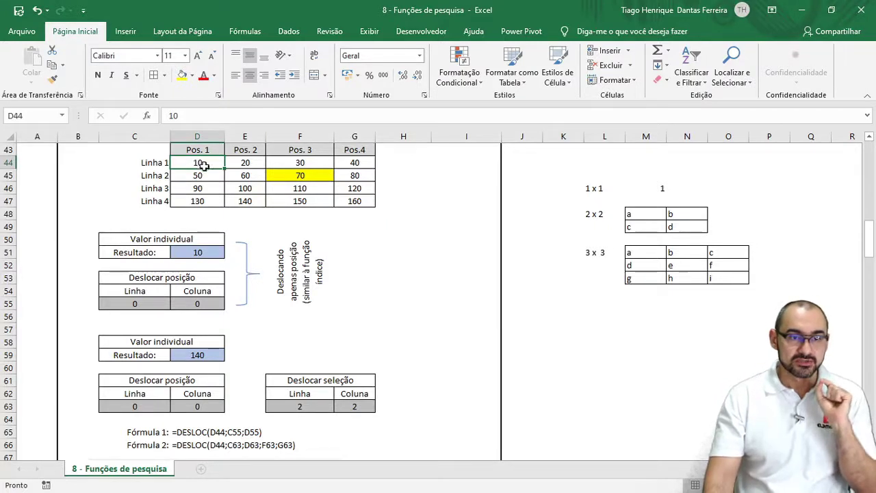
drag(197, 165, 252, 176)
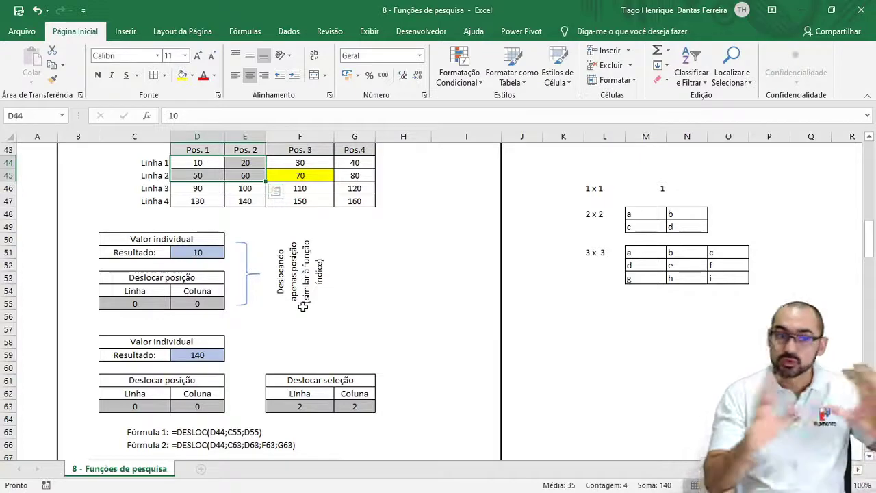
Step: Start a CORRESP formula in the Corresp section's Resultado cell, H75, with H74 as the lookup value
scroll(304, 307, down, 7)
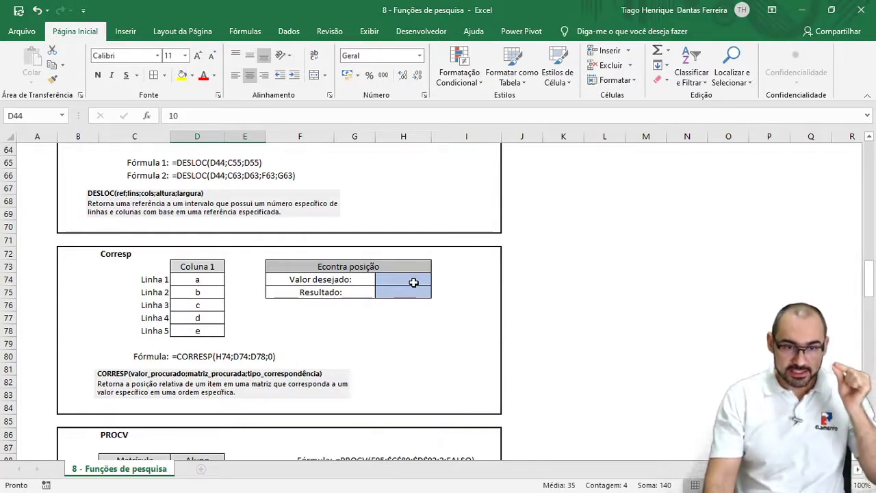
click(408, 292)
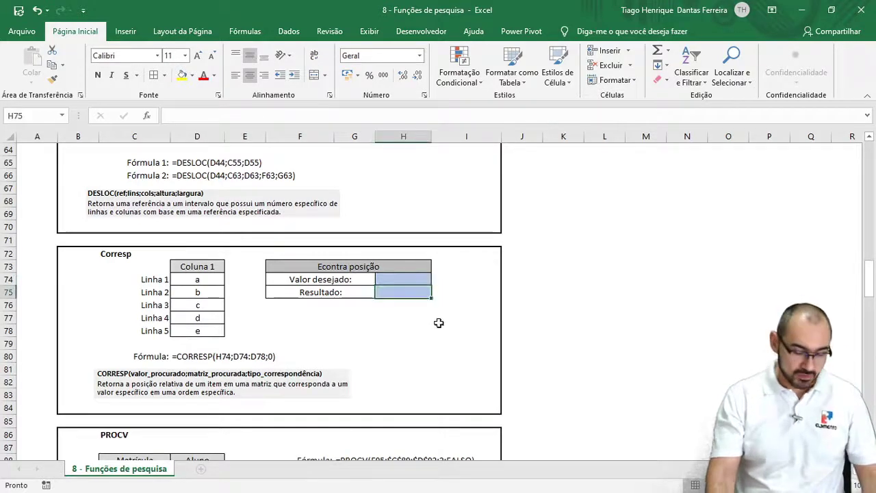
text(=corres)
key(Tab)
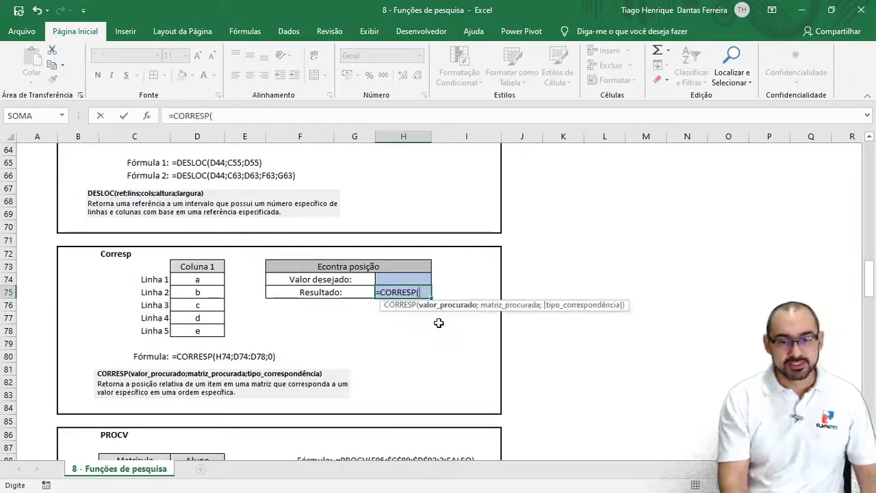
key(Up)
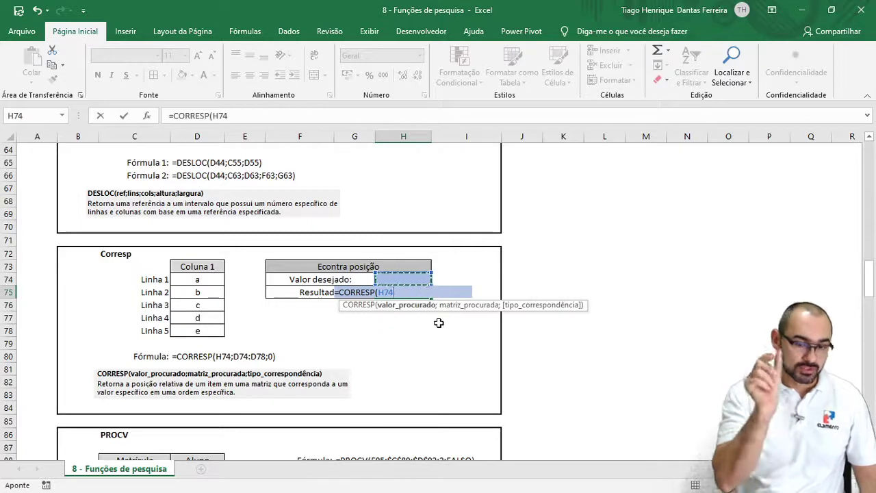
text(;)
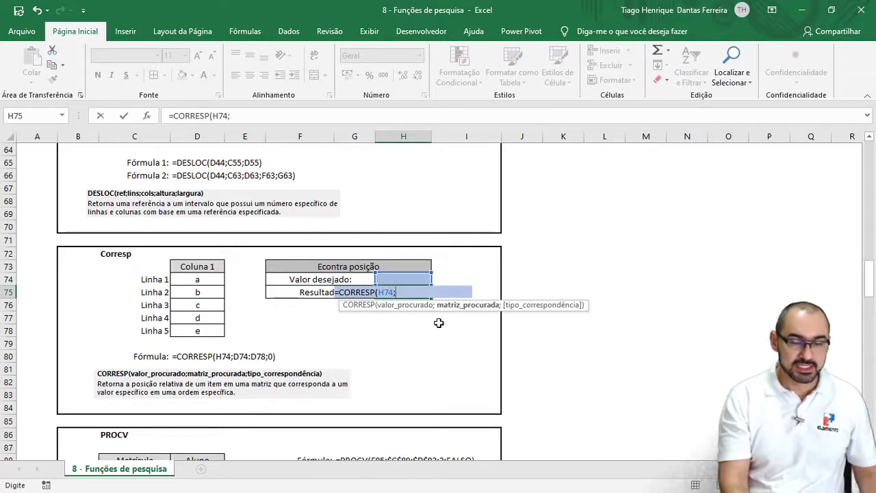
Step: Complete the H75 formula as =CORRESP(H74;D74:D78;0), searching the Coluna 1 letters with exact match
key(Left)
key(Left)
key(Left)
key(Left)
key(Up)
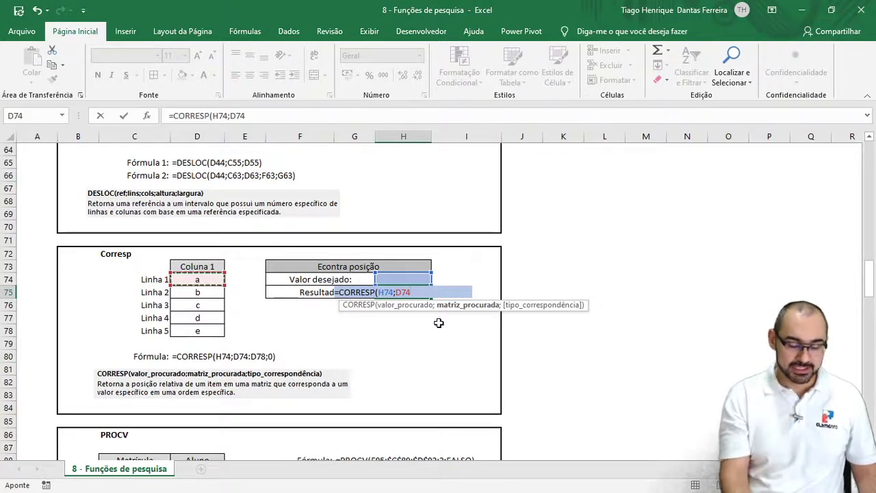
key(shift+Down)
key(shift+Down)
key(shift+Down)
key(shift+Down)
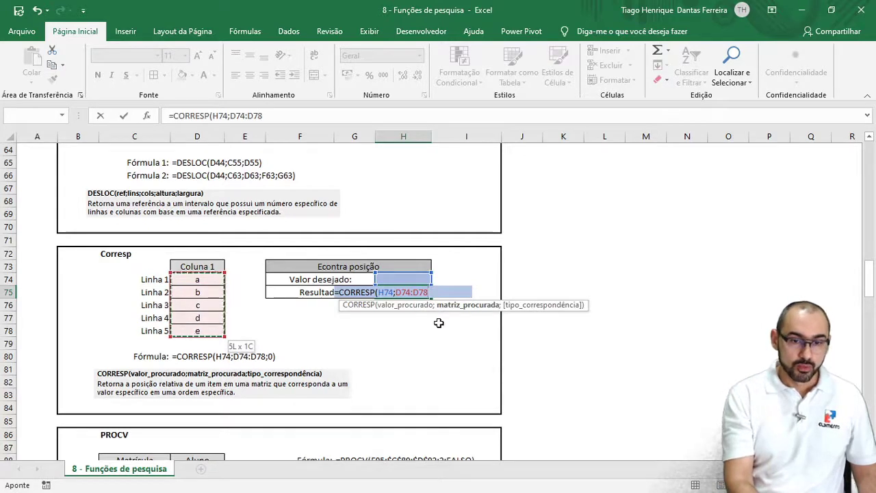
text(;)
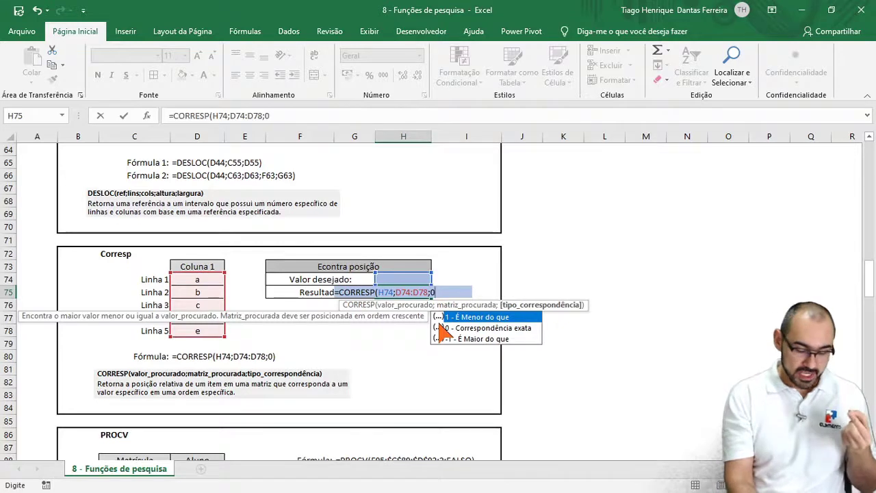
text(0))
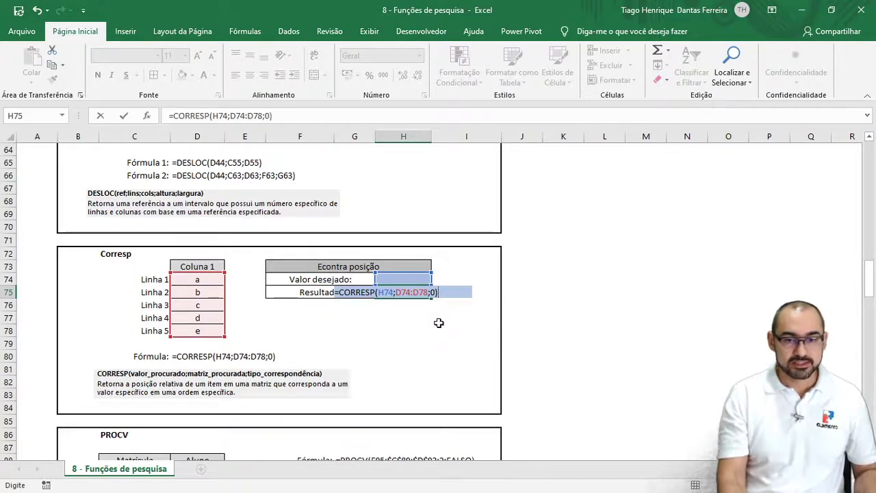
key(Return)
Step: Enter c as the Valor desejado in H74
key(Up)
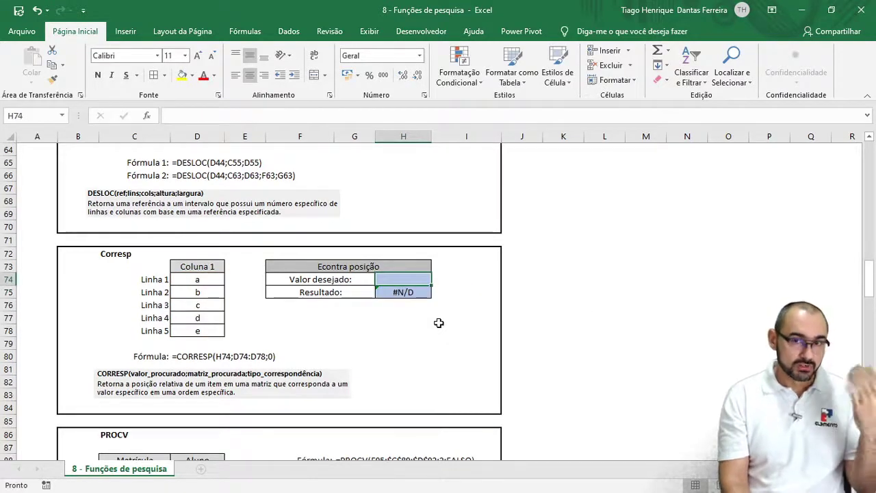
text(c)
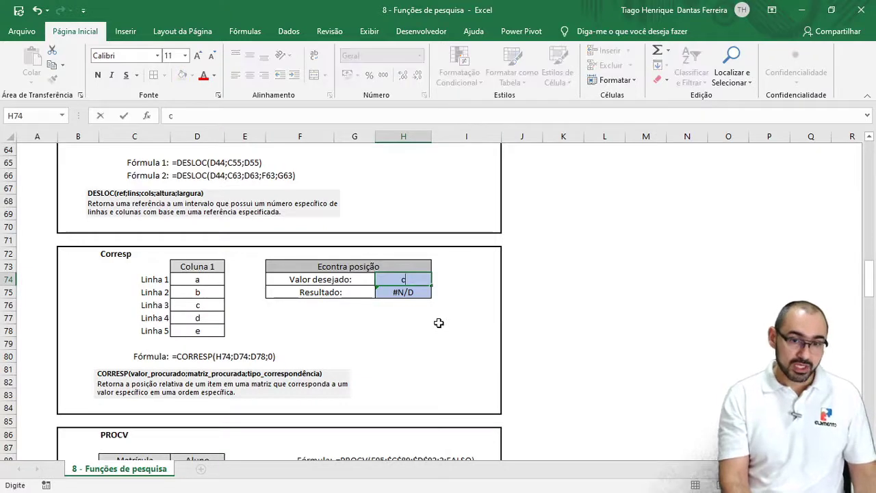
key(Return)
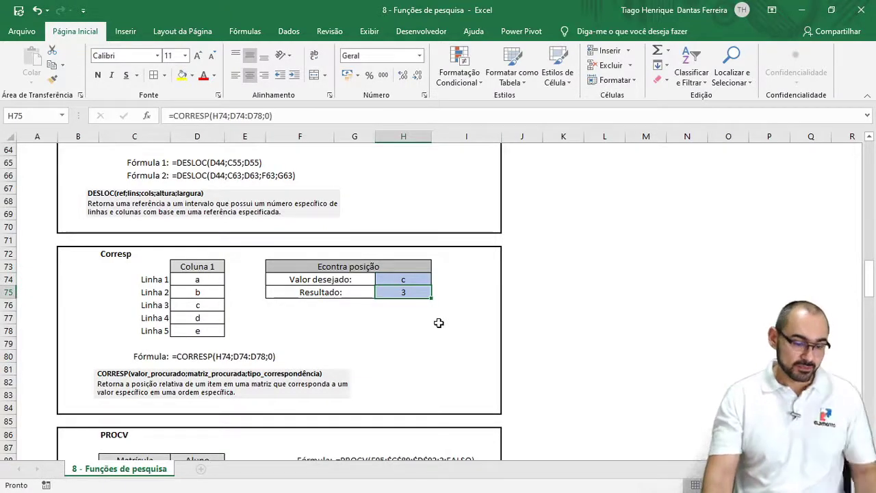
Step: Open the CORRESP formula in H75 to review its highlighted lookup cell and search range
key(F2)
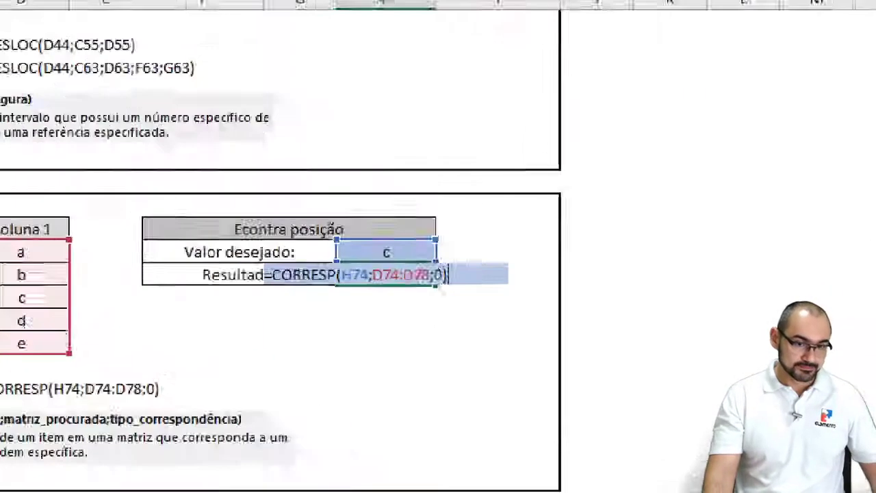
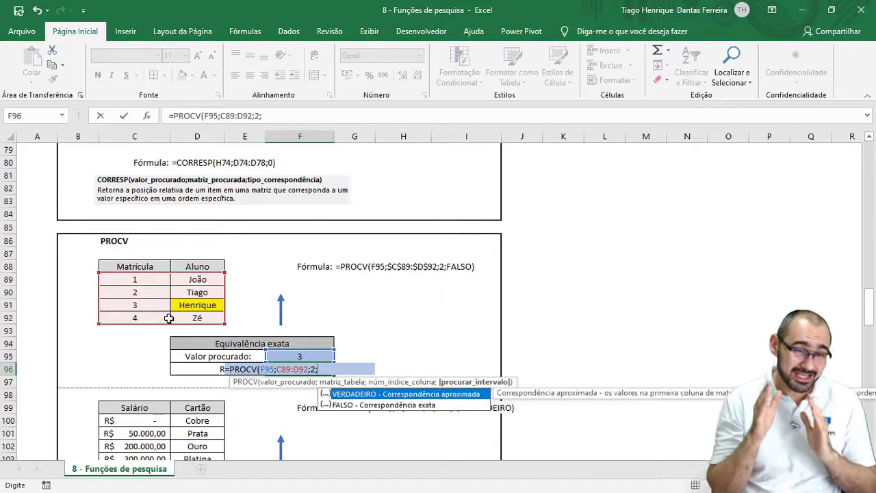
Step: Set the match argument of the PROCV formula in F96 to FALSO for exact match
text(falso)
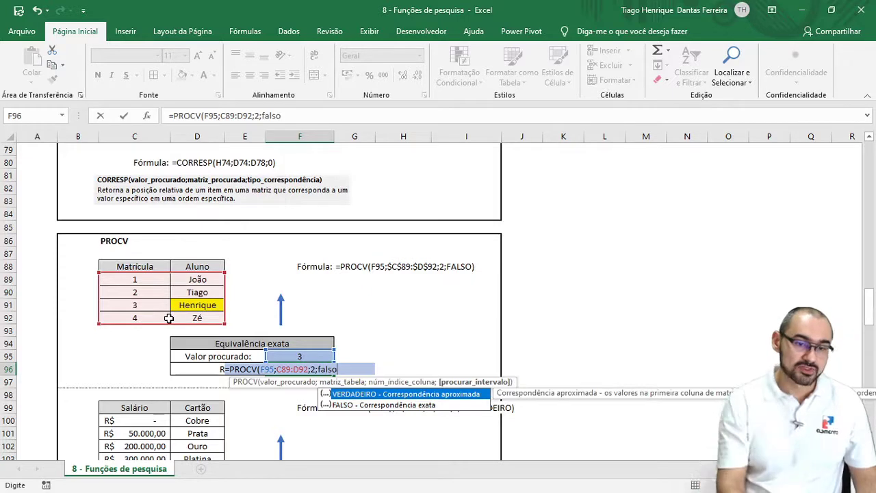
key(Down)
key(Tab)
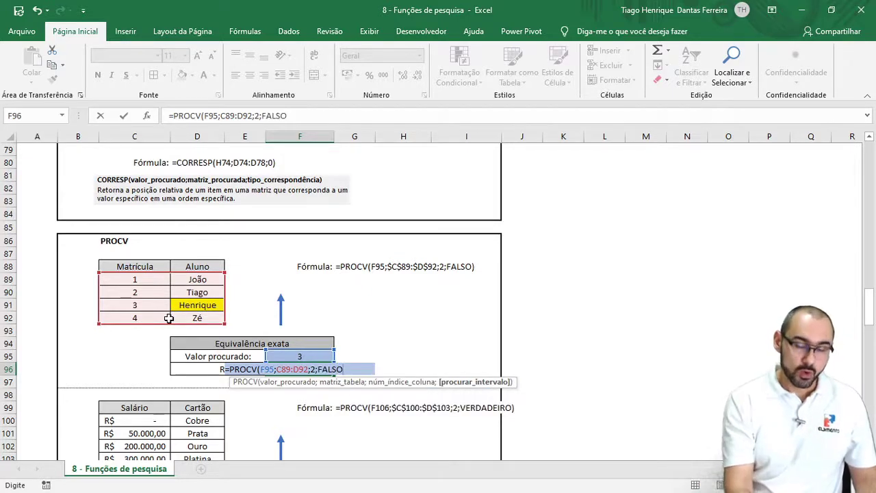
Step: Replace FALSO with 0 and enter the F96 formula as =PROCV(F95;C89:D92;2;0)
key(BackSpace)
key(BackSpace)
key(BackSpace)
key(BackSpace)
key(BackSpace)
text(0)
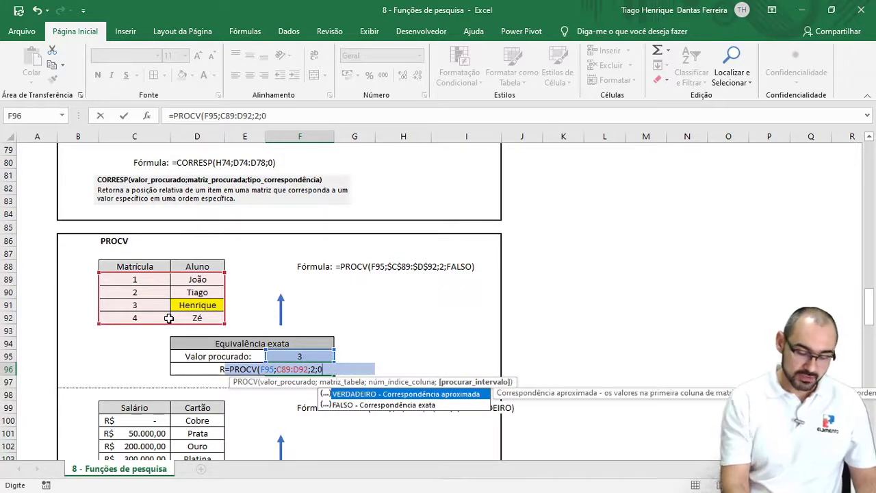
text())
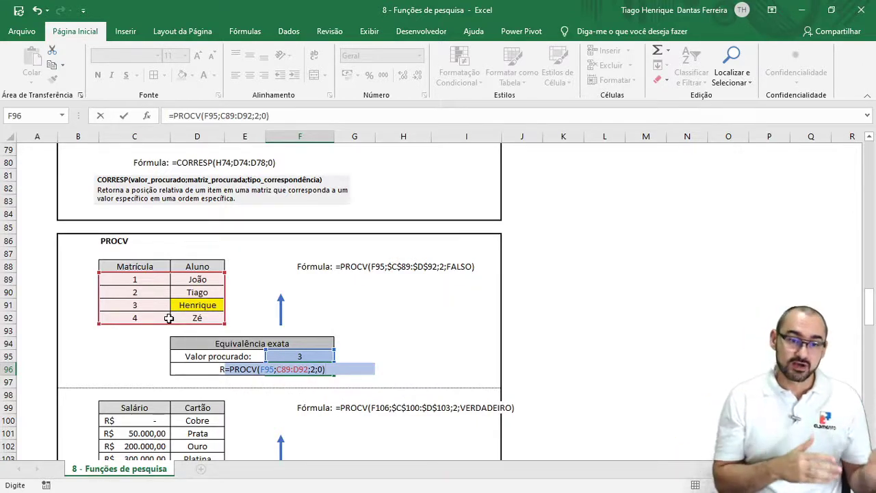
key(ctrl+Return)
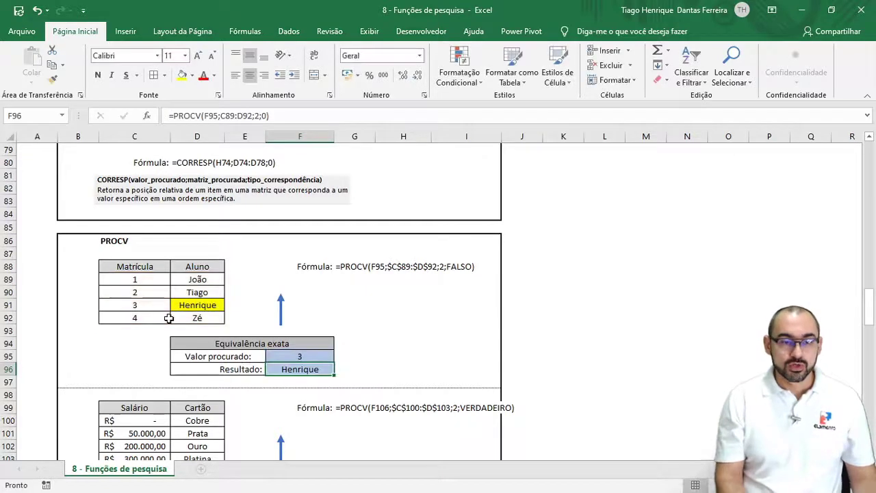
Step: Enter 1, 4 and 5 in turn as the Valor procurado in F95 to test the exact lookup
key(Up)
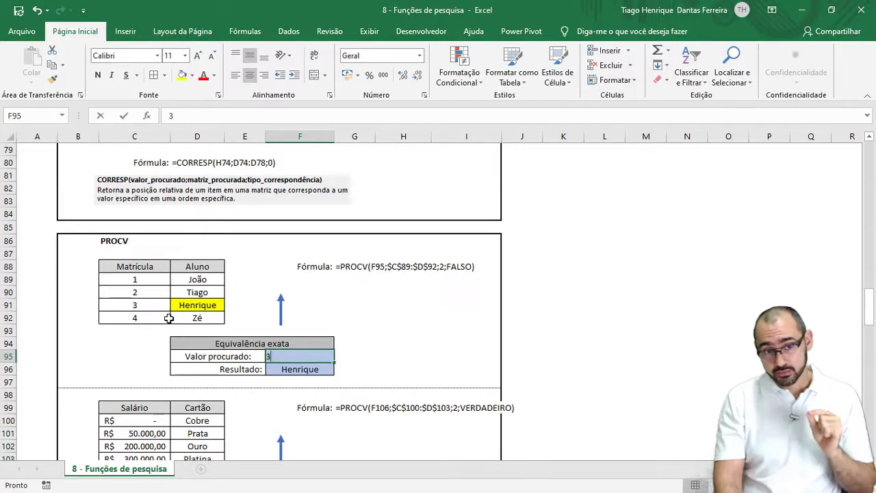
text(1)
key(ctrl+Return)
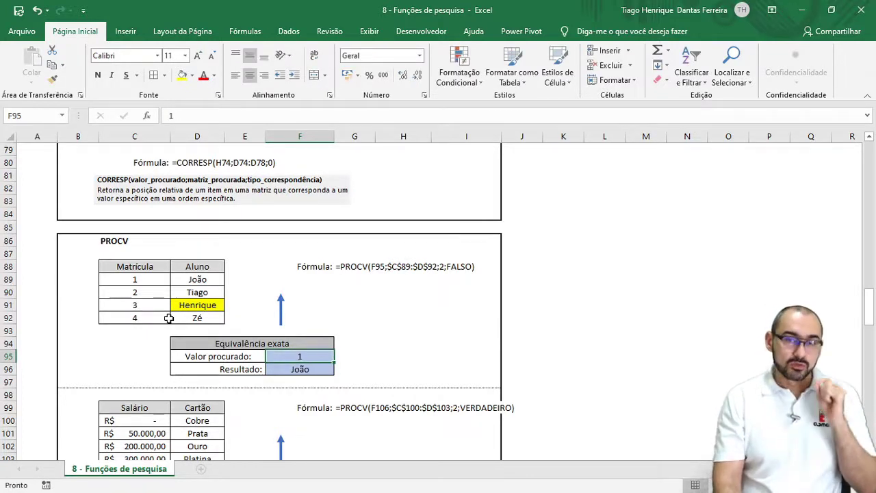
text(4)
key(ctrl+Return)
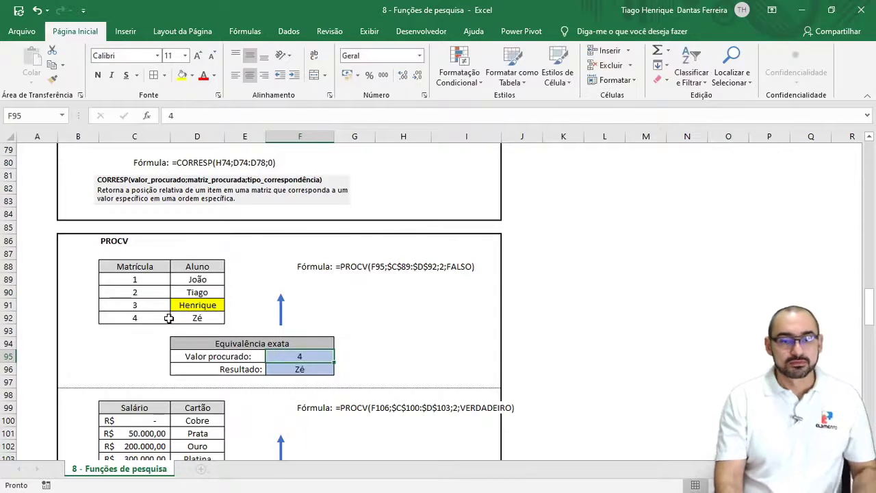
text(5)
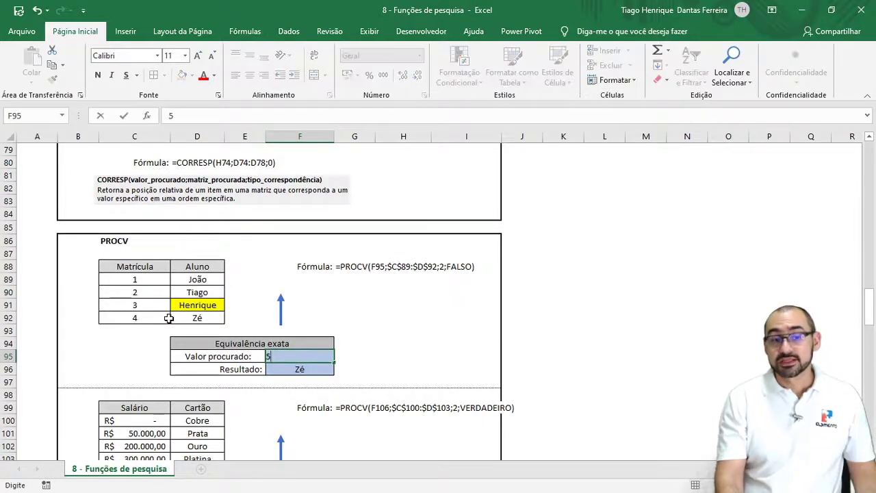
key(ctrl+Return)
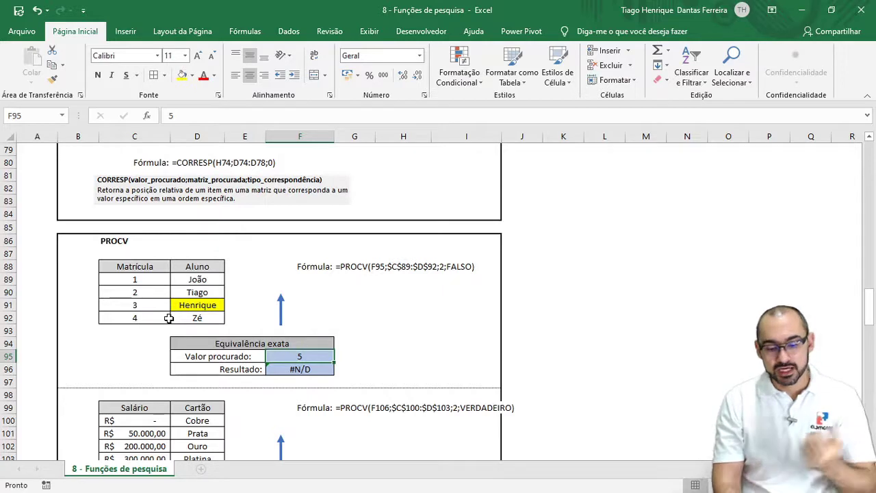
Step: Insert the SEERRO function in front of PROCV in the F96 formula
key(Down)
key(Down)
key(Up)
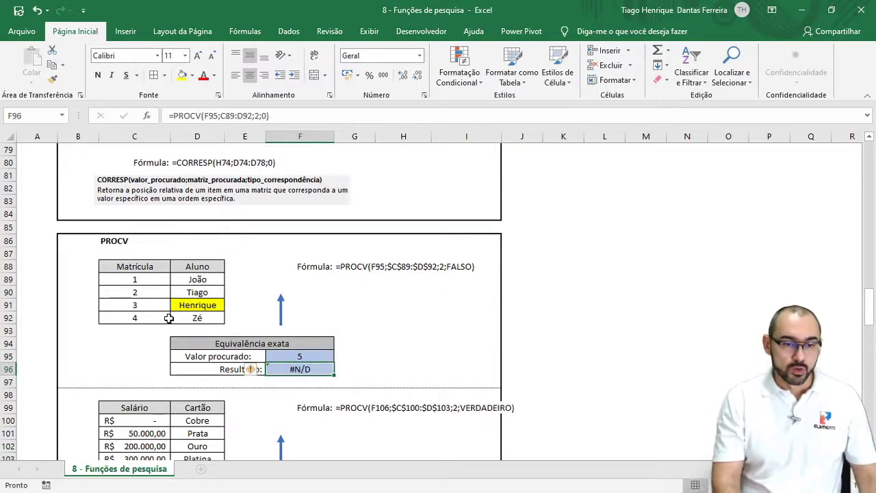
key(F2)
key(Left)
key(Left)
key(Left)
key(Left)
key(Left)
key(Left)
key(Left)
key(Left)
key(Left)
key(Left)
key(Left)
key(Left)
key(Left)
key(Left)
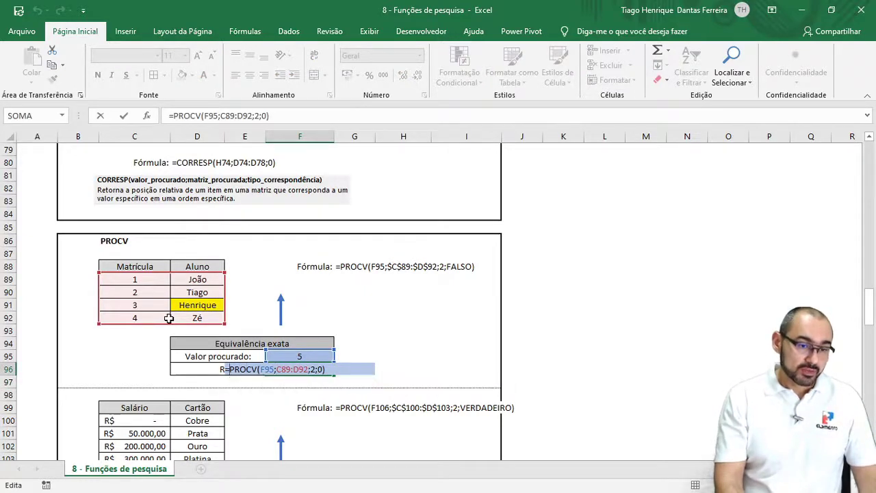
text(se)
key(Down)
key(Down)
key(Down)
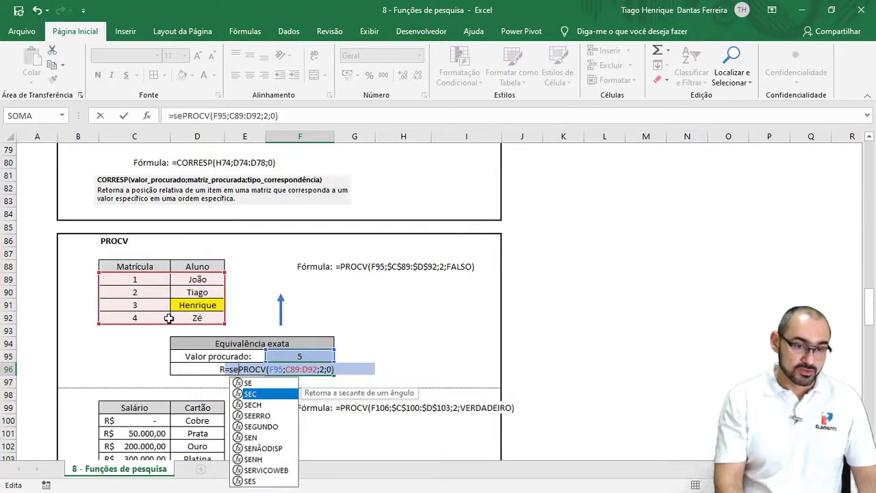
key(Tab)
Step: Complete F96 as =SEERRO(PROCV(F95;C89:D92;2;0);"valor não encontado") and widen column F to fit the text
key(Right)
key(Right)
key(Right)
key(Right)
key(Right)
key(Right)
key(Right)
key(Right)
key(Right)
key(Right)
key(Right)
key(Right)
key(Right)
key(Right)
key(Right)
key(Right)
key(Right)
key(Right)
key(Right)
key(Right)
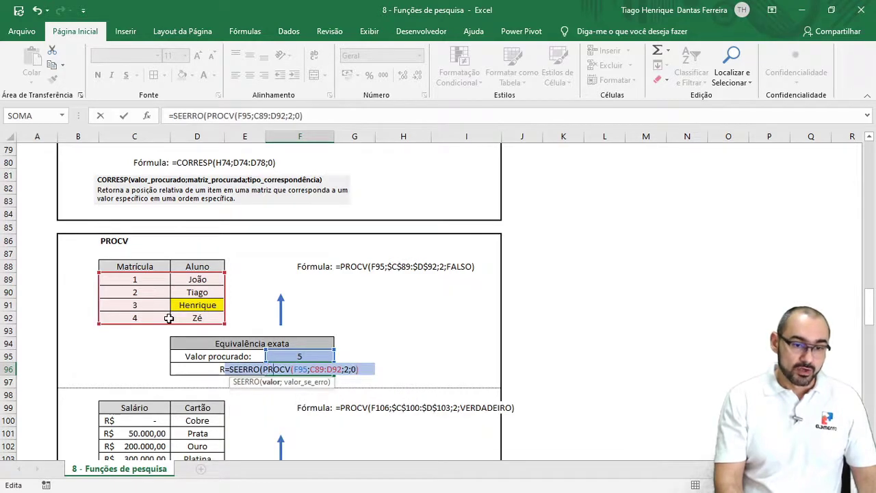
key(Right)
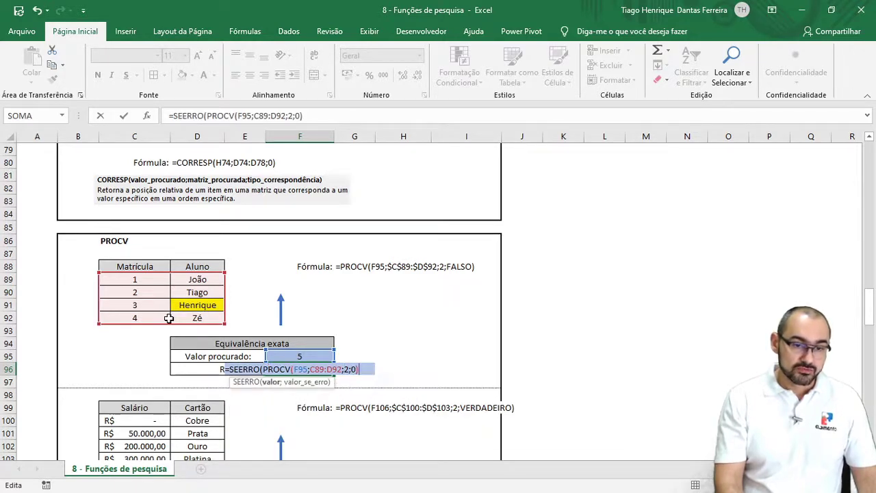
text(;)
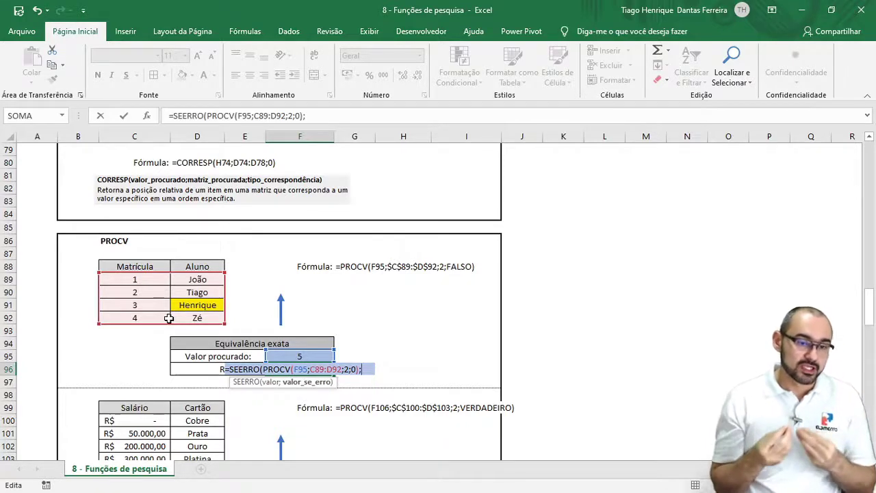
text(")
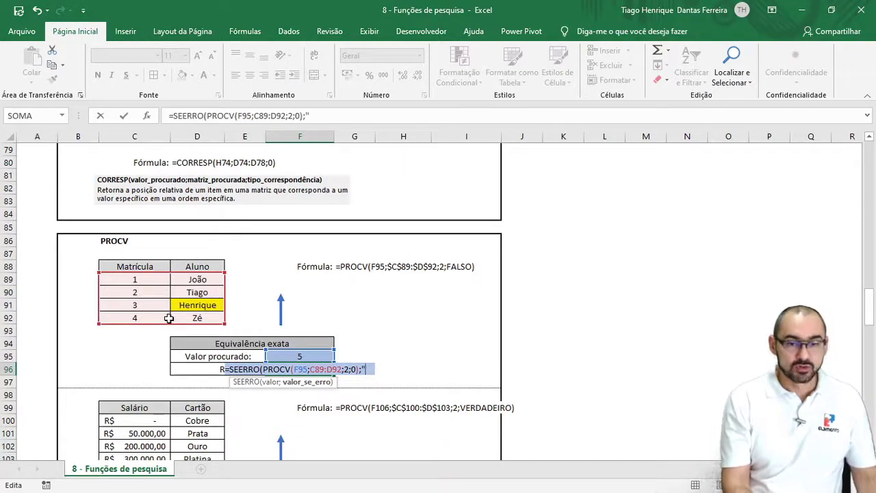
text(valor)
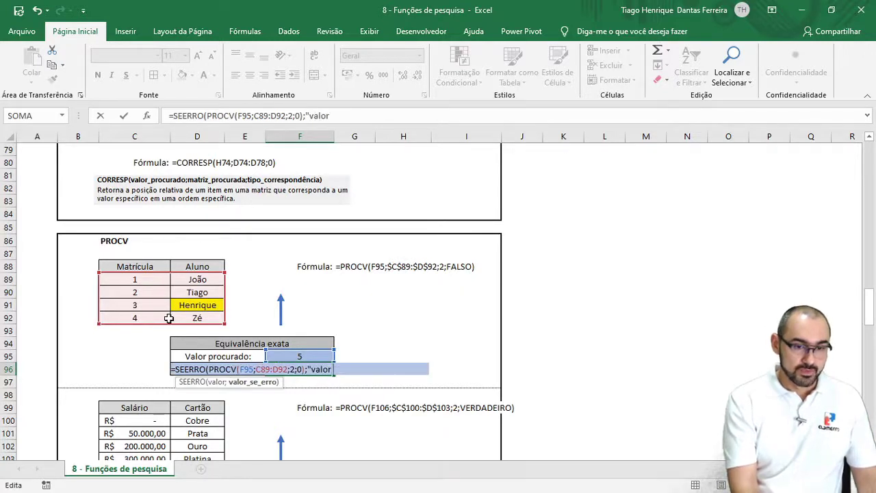
text( não encontado)
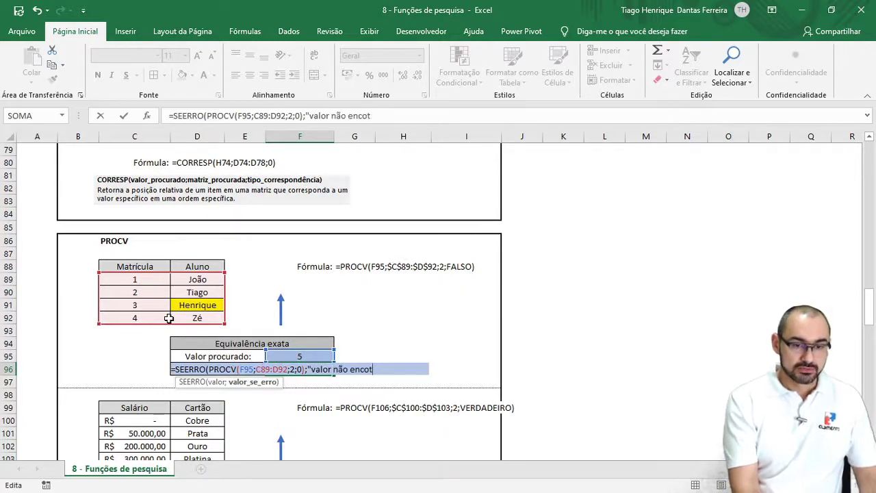
text("))
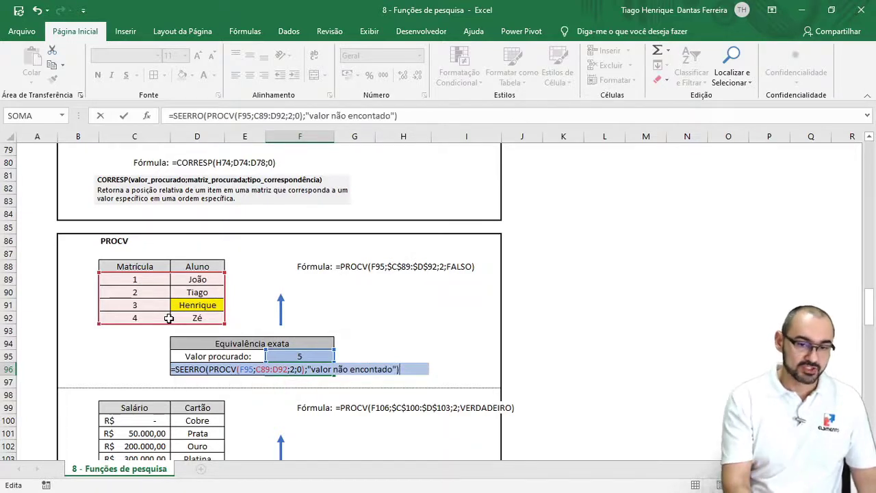
key(ctrl+Return)
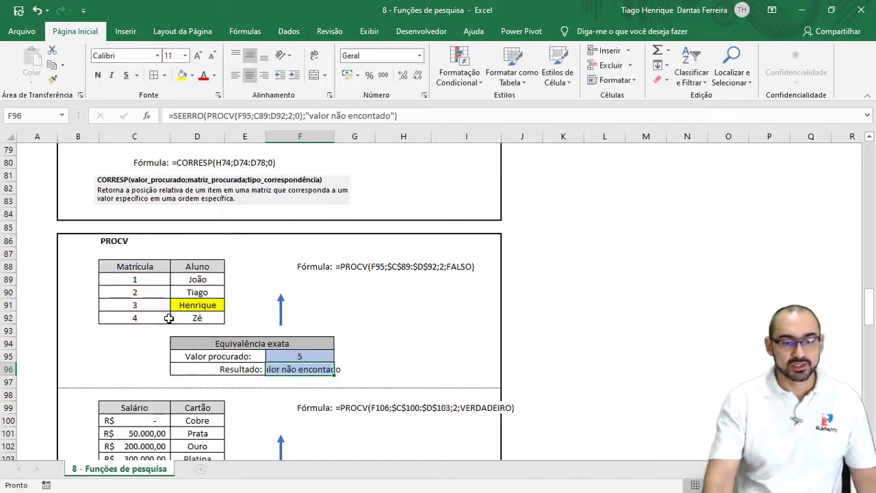
drag(334, 136, 362, 136)
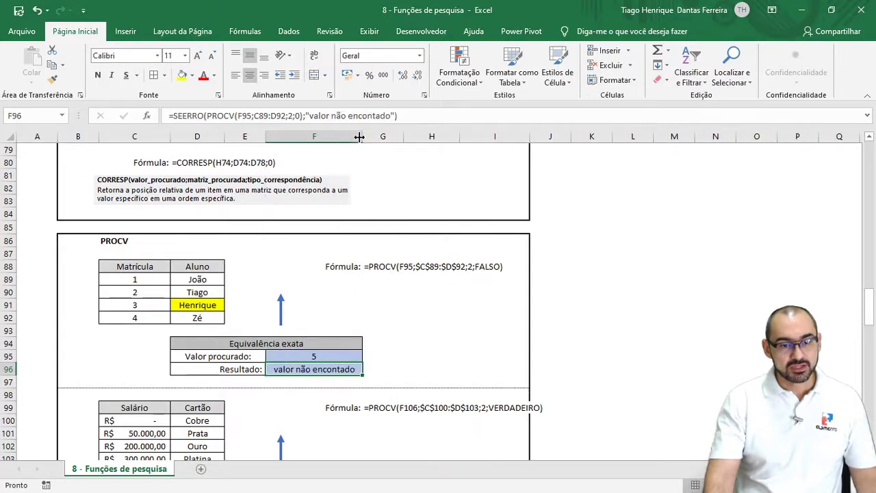
Step: Enter 4, 3, 1 and 2 in turn as the Valor procurado in F95 to test the SEERRO formula
click(328, 354)
text(4)
key(Return)
click(330, 354)
double_click(330, 354)
text(3)
key(Return)
click(329, 354)
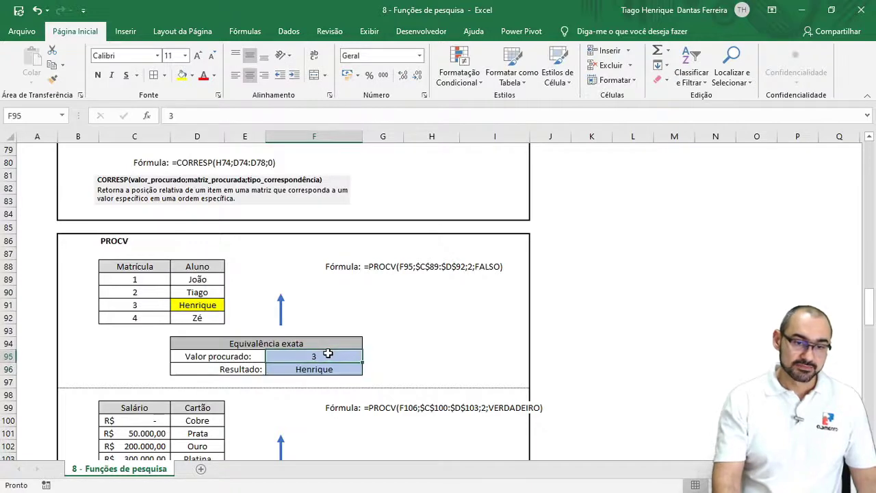
text(1)
key(Return)
click(329, 354)
text(2)
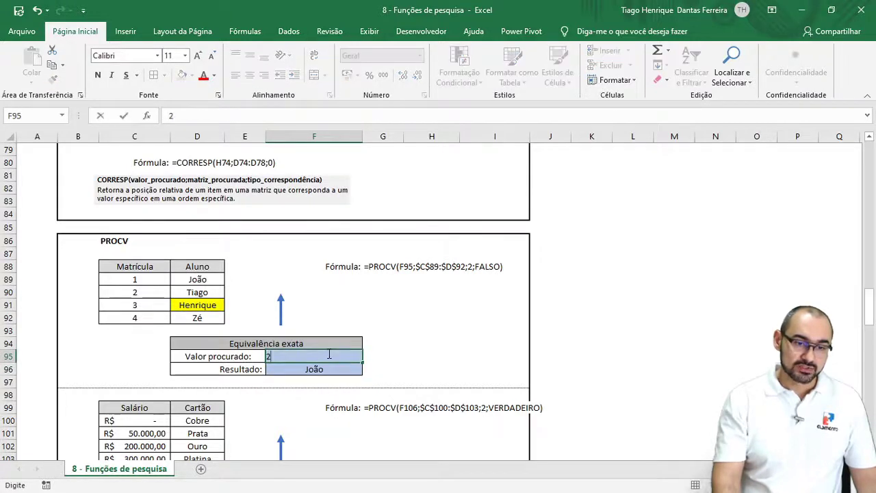
key(Return)
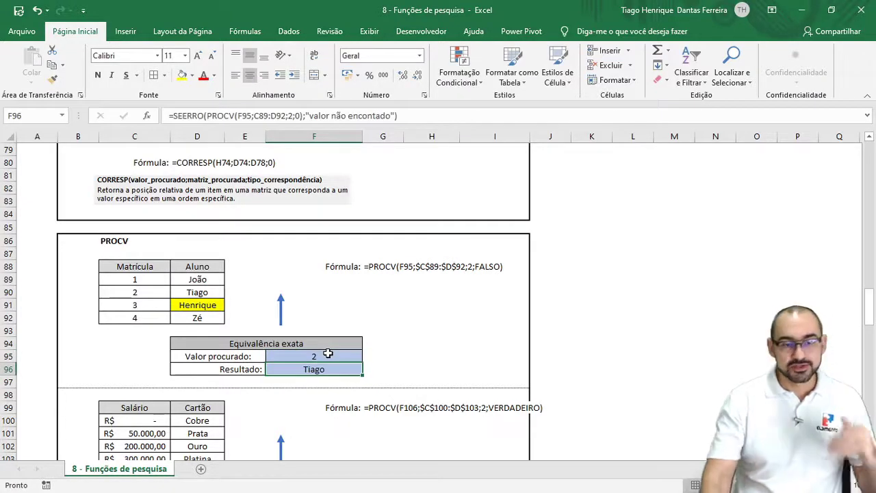
Step: Examine the Equivalência aproximada example, reviewing the Salário thresholds in C100:C103 and their Cartão categories
scroll(328, 353, down, 3)
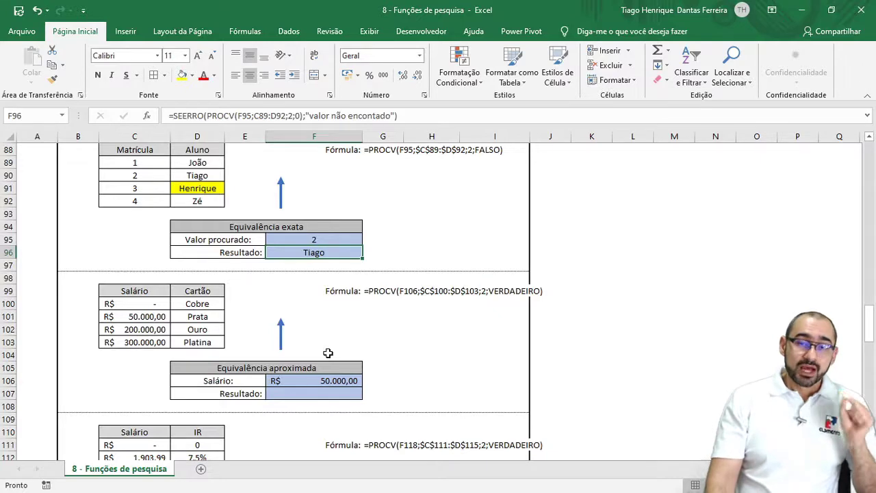
scroll(328, 353, down, 1)
click(323, 354)
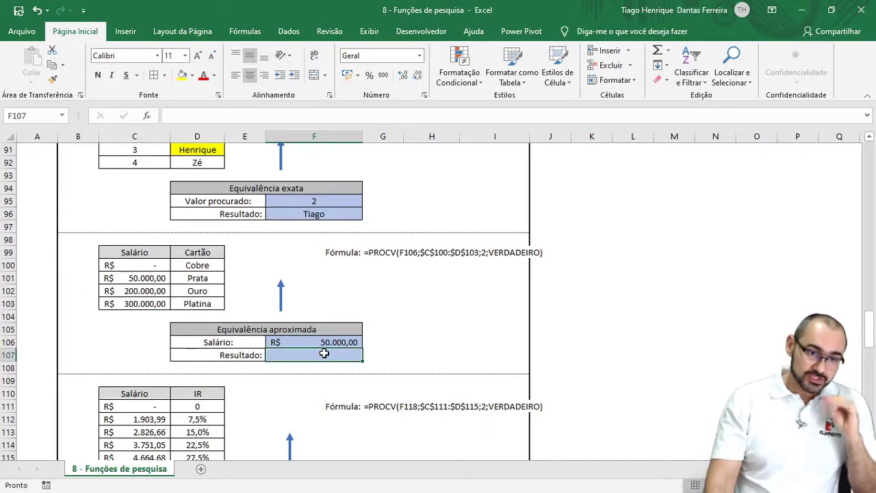
click(159, 264)
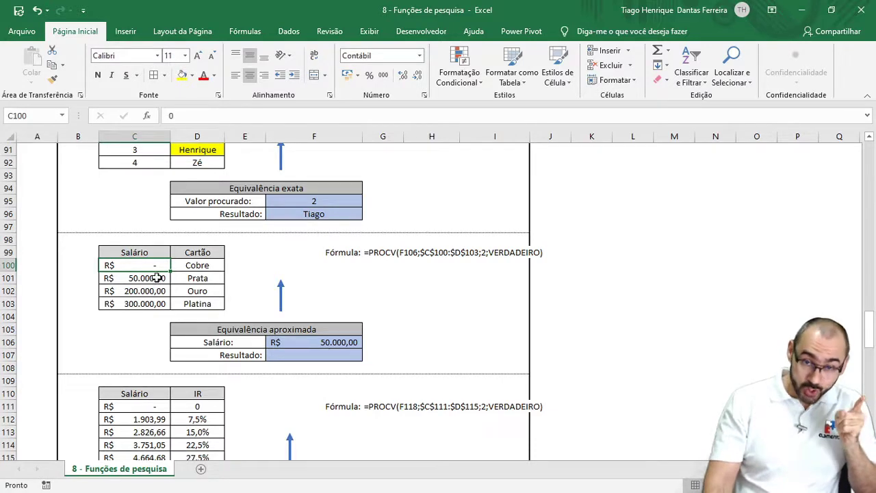
click(196, 265)
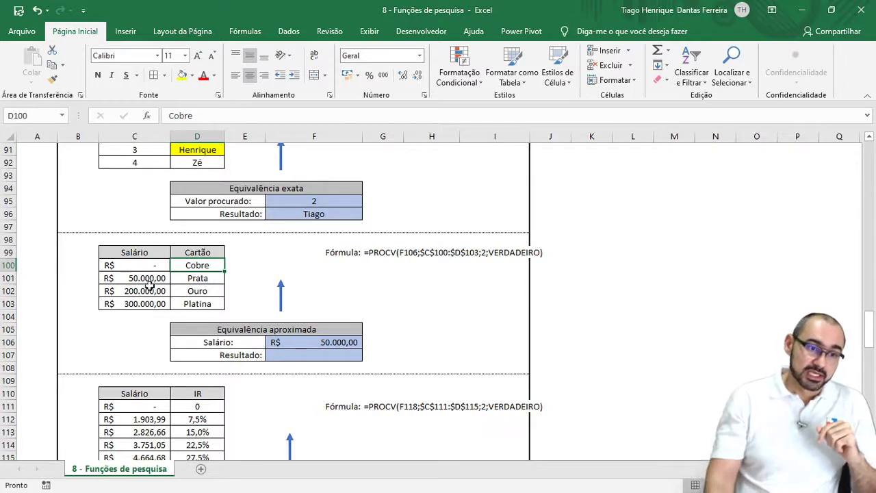
drag(109, 264, 122, 303)
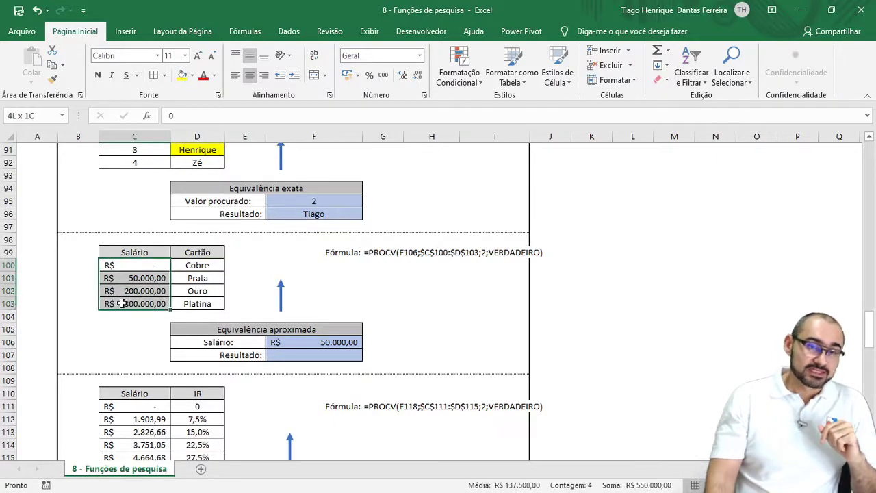
click(138, 263)
drag(139, 262, 137, 303)
Step: Start a PROCV formula in the Equivalência aproximada Resultado cell, F107, with the salary in F106 as the lookup value
click(313, 355)
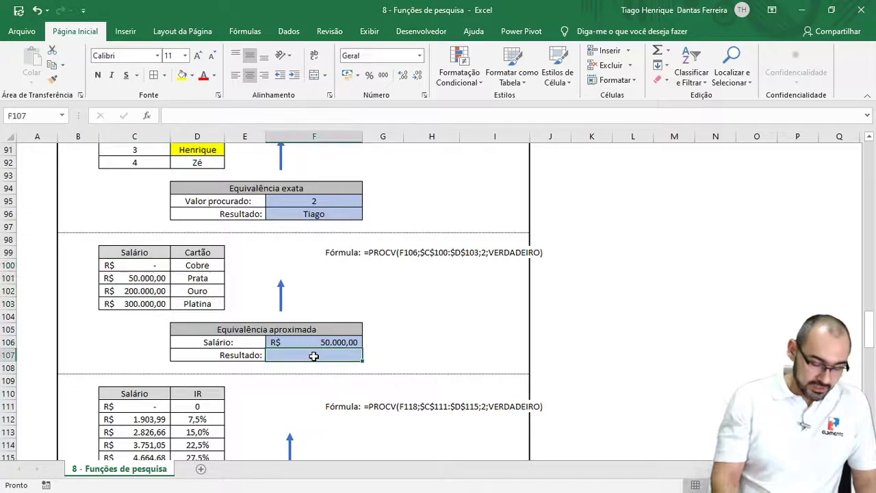
text(=proc)
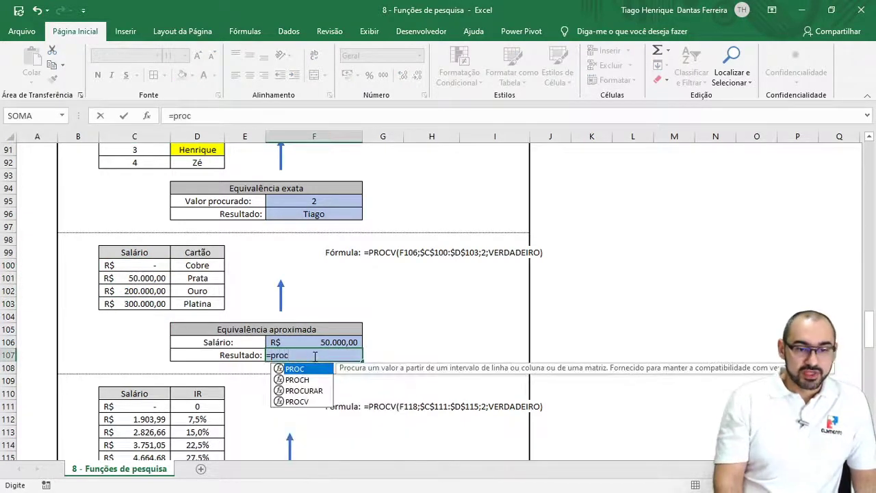
key(Down)
key(Down)
key(Down)
key(Tab)
key(Up)
text(;)
Step: Set C100:D103, the Salário and Cartão data, as the table array of the PROCV formula in F107
key(Up)
key(Up)
key(Up)
key(Up)
key(Up)
key(Up)
key(Up)
key(Left)
key(Left)
key(Left)
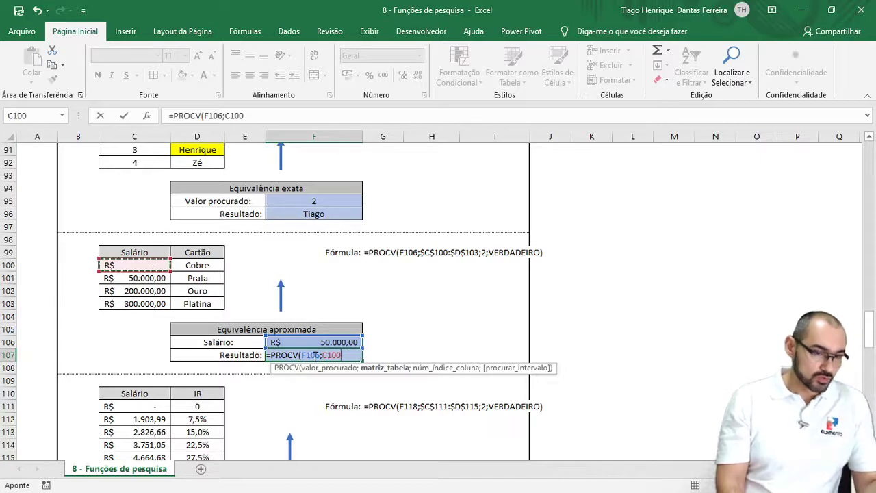
key(shift+Down)
key(shift+Down)
key(shift+Down)
key(shift+Right)
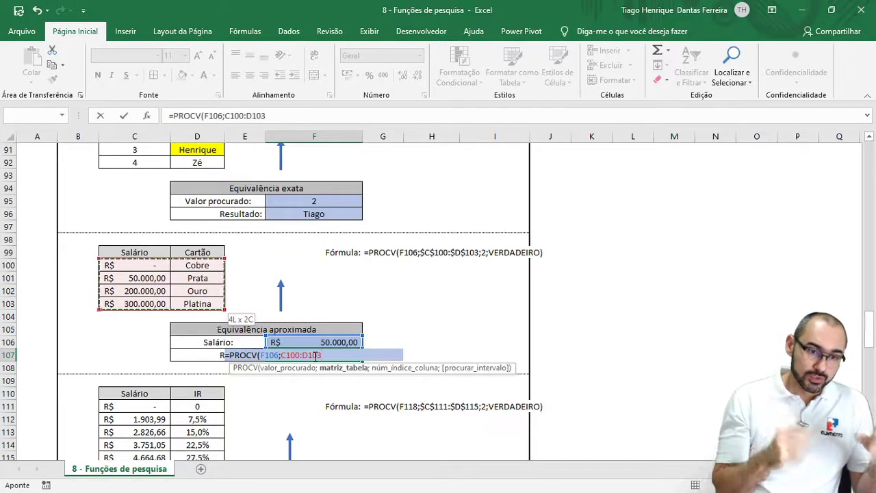
Step: Finish F107 as =PROCV(F106;C100:D103;2;1), returning the second column with approximate match
text(;)
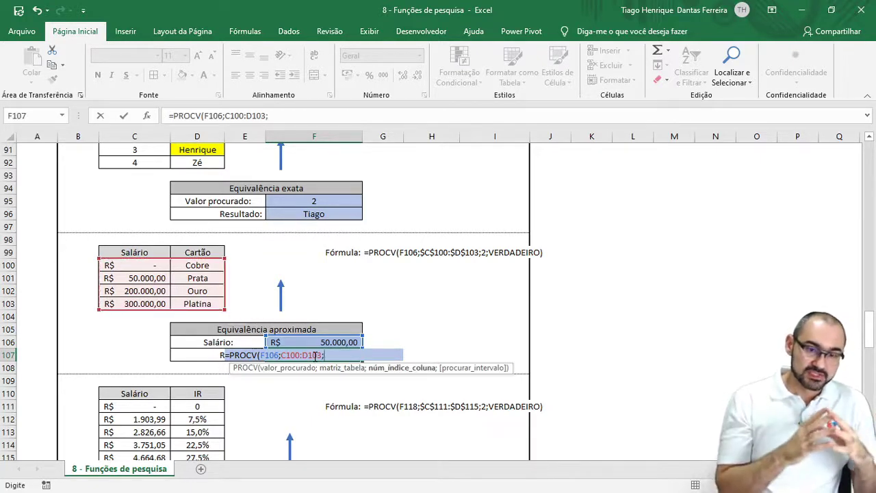
text(2;)
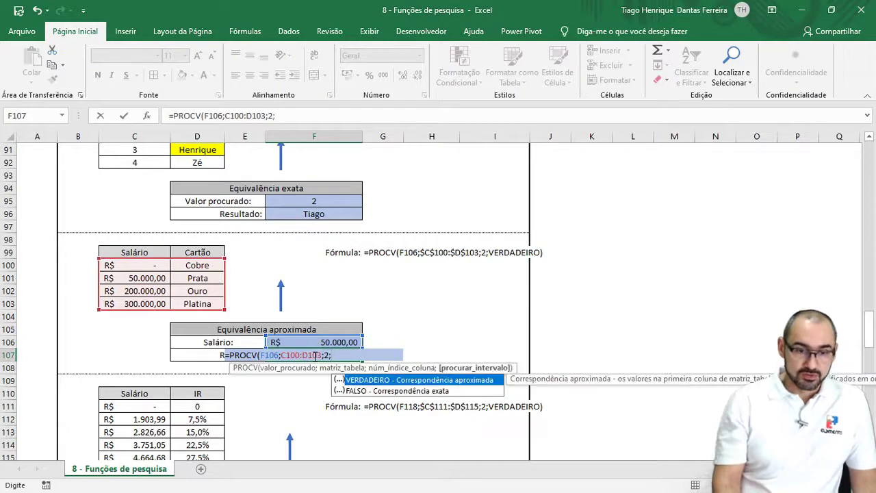
key(Tab)
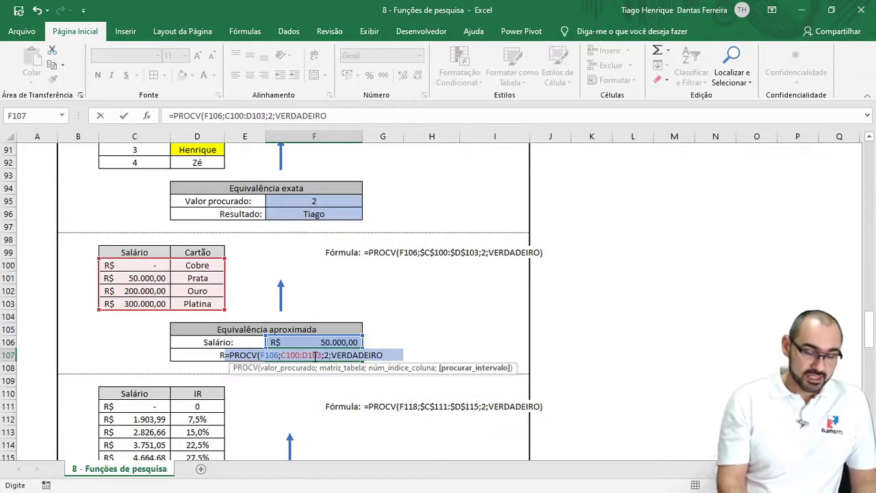
key(BackSpace)
key(BackSpace)
key(BackSpace)
key(BackSpace)
key(BackSpace)
key(BackSpace)
key(BackSpace)
key(BackSpace)
key(BackSpace)
key(BackSpace)
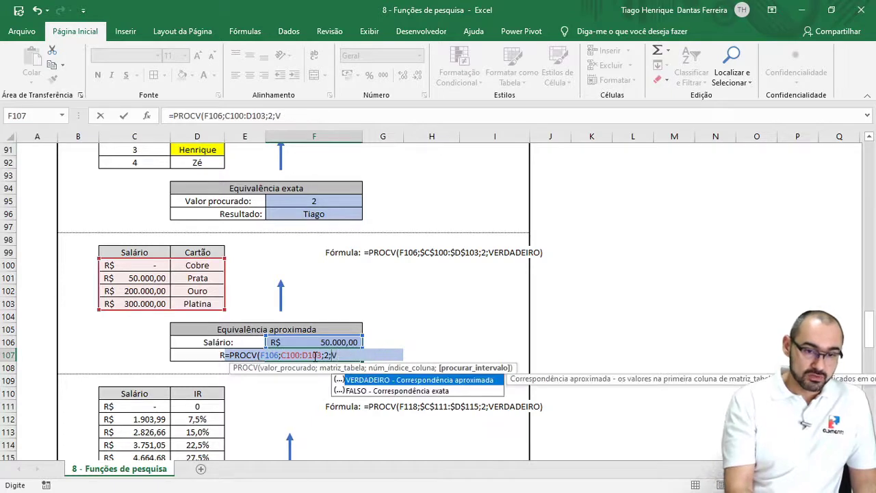
text(1))
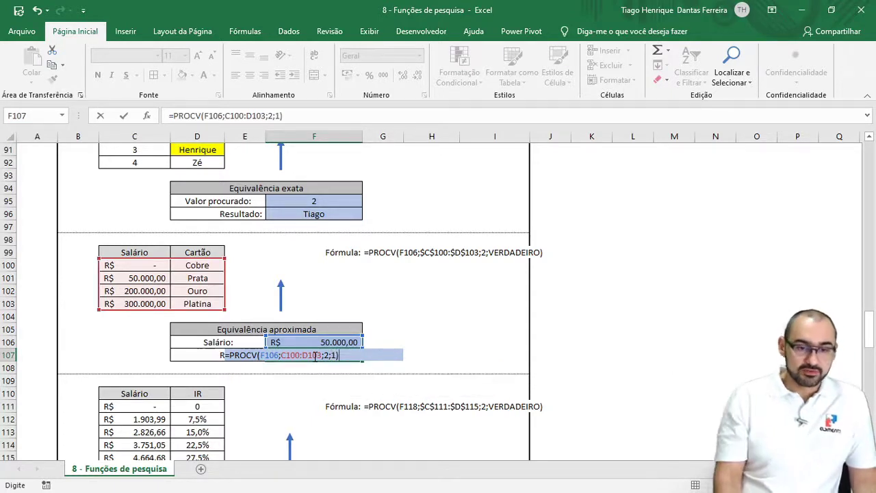
key(Return)
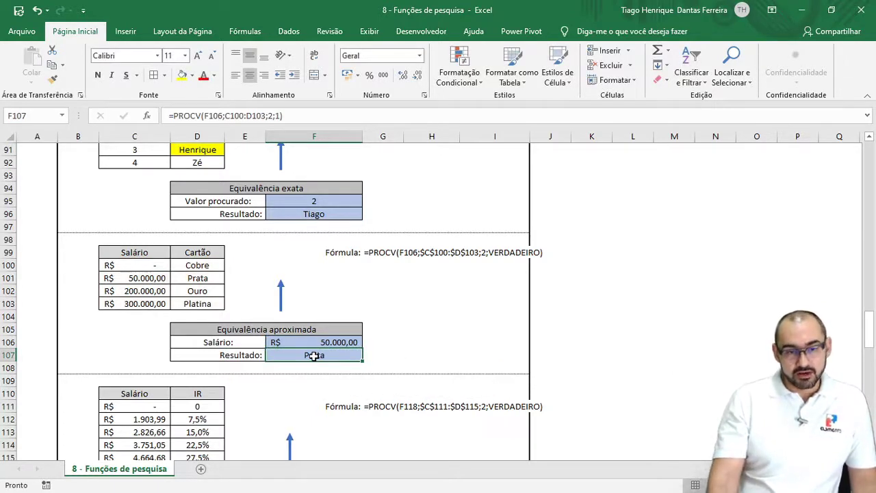
Step: Enter 49.999, 50.000, 199.999, 200.000 and 300.000 in turn as the Salário in F106 to test the approximate match
click(347, 341)
text(49.999)
key(Return)
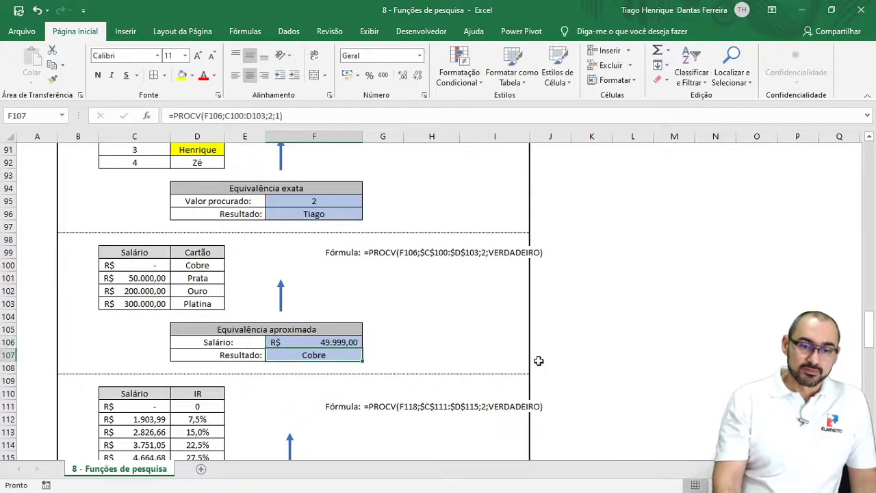
key(Up)
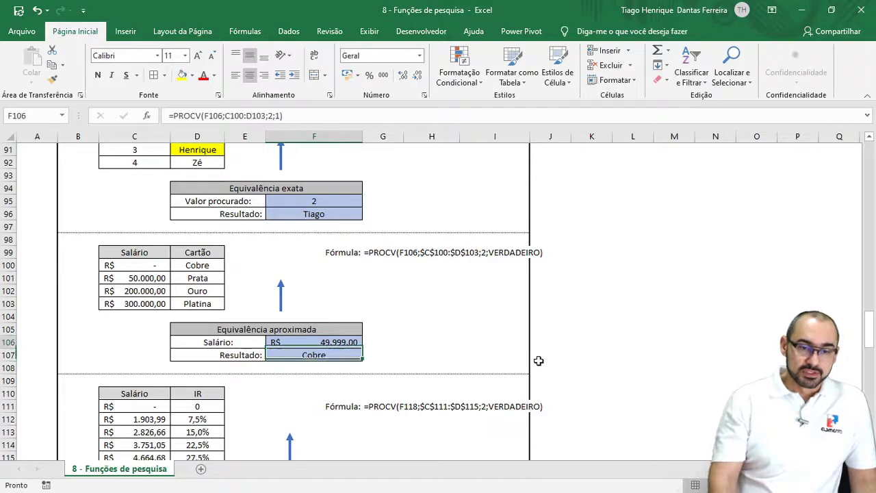
text(50.)
text(00)
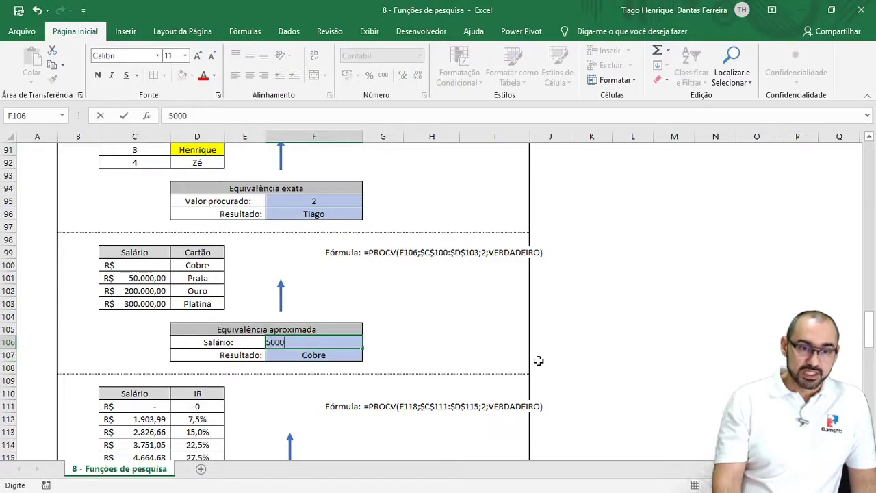
text(0)
key(Return)
key(Up)
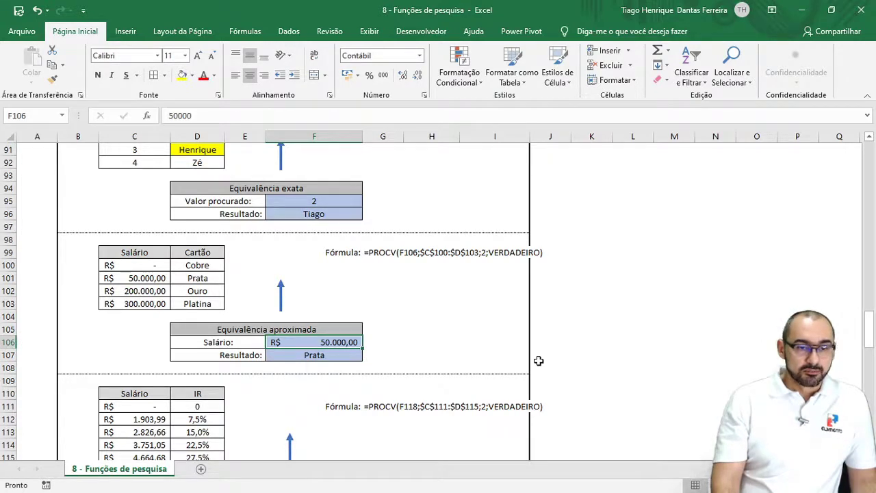
text(199)
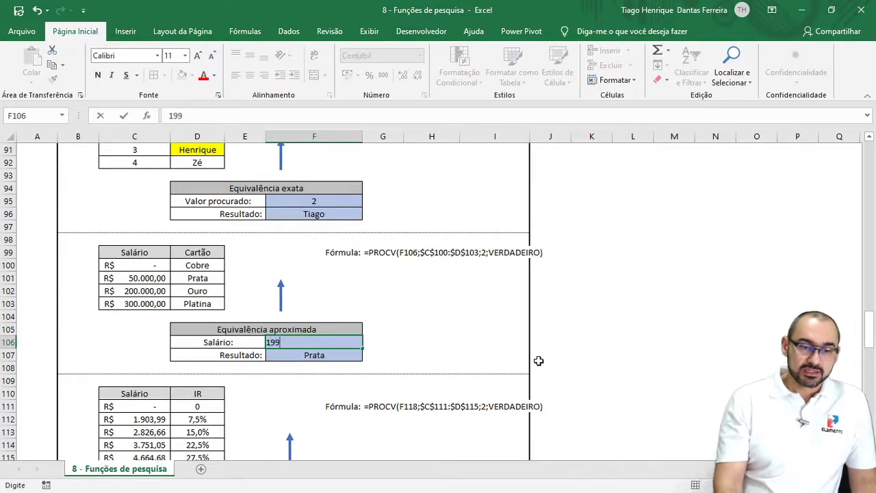
text(.999)
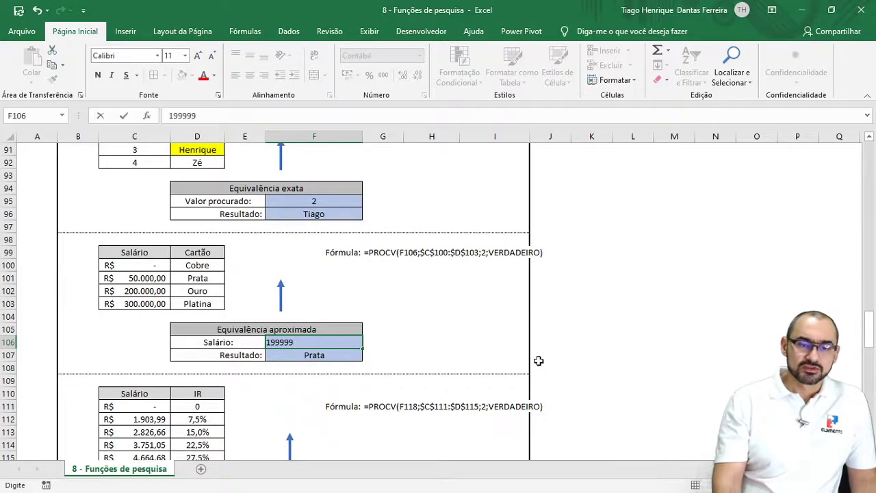
key(Return)
key(Up)
text(200.00)
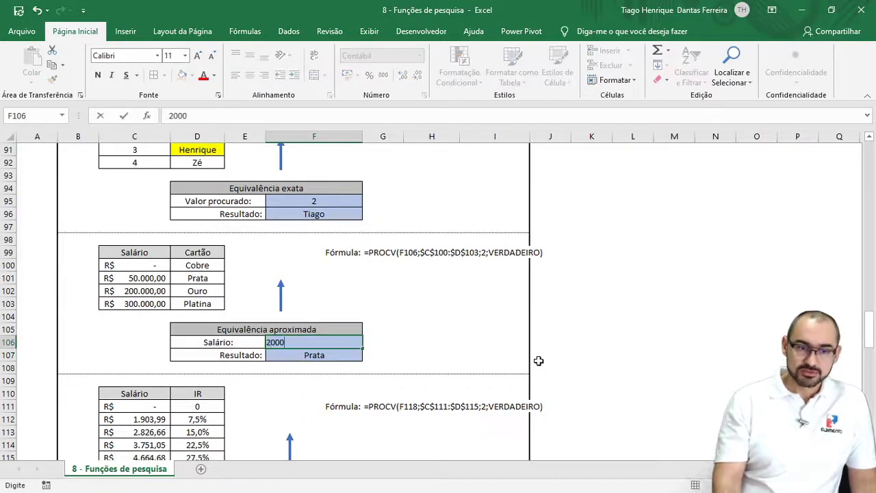
text(0)
key(Return)
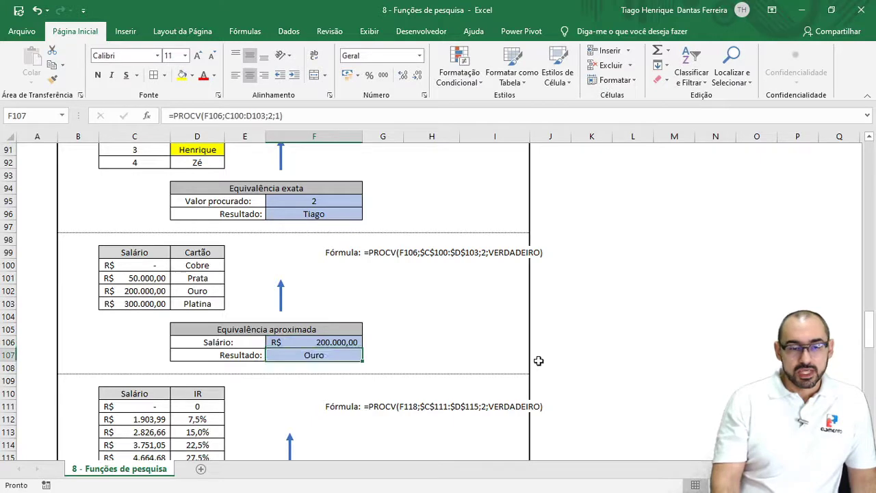
key(Up)
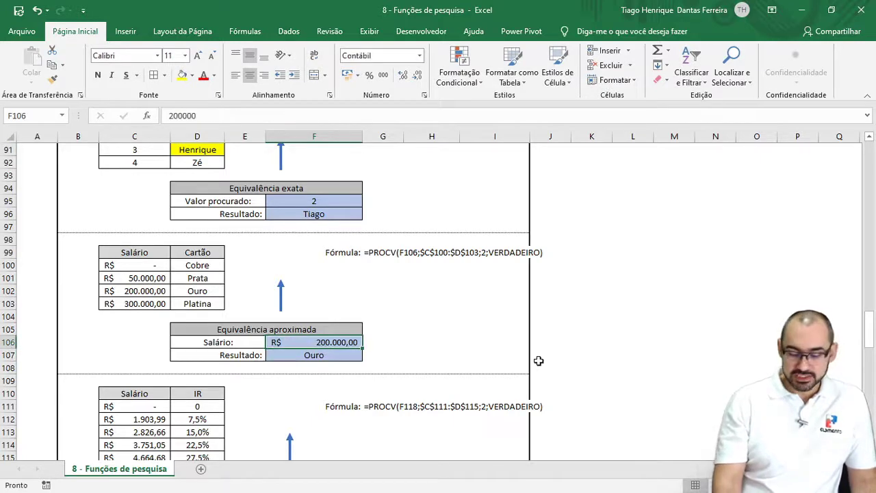
text(300.000)
key(Return)
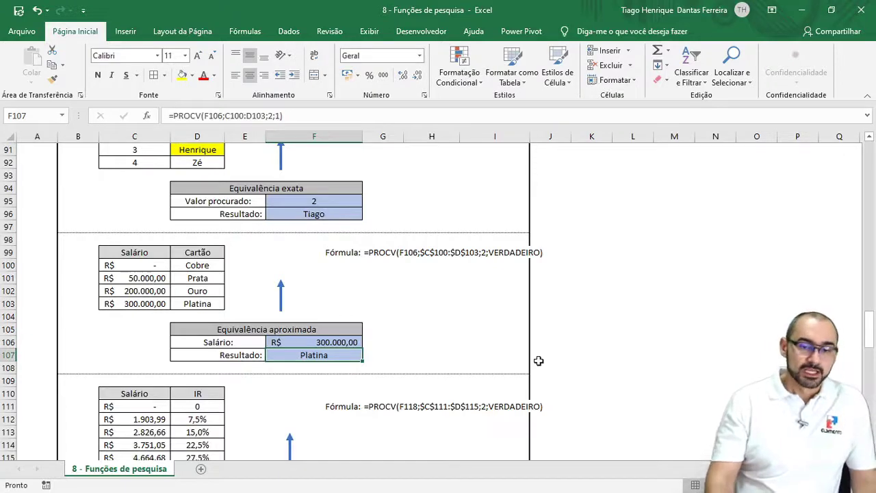
Step: Start a PROCV formula in F119, the Resultado cell of the Salário and IR example
scroll(539, 361, down, 2)
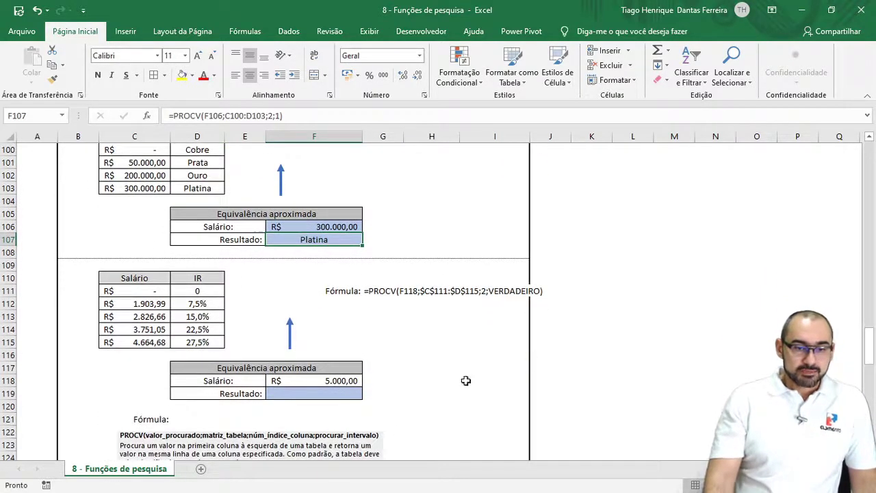
click(303, 392)
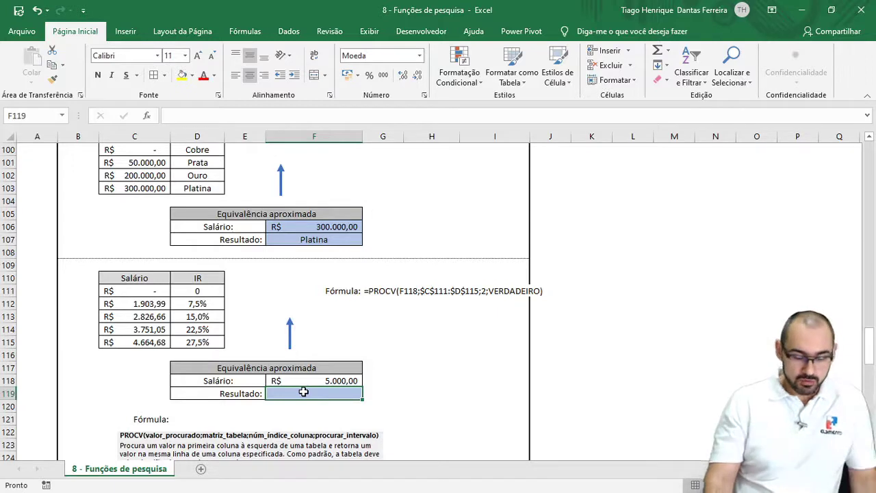
text(=pro)
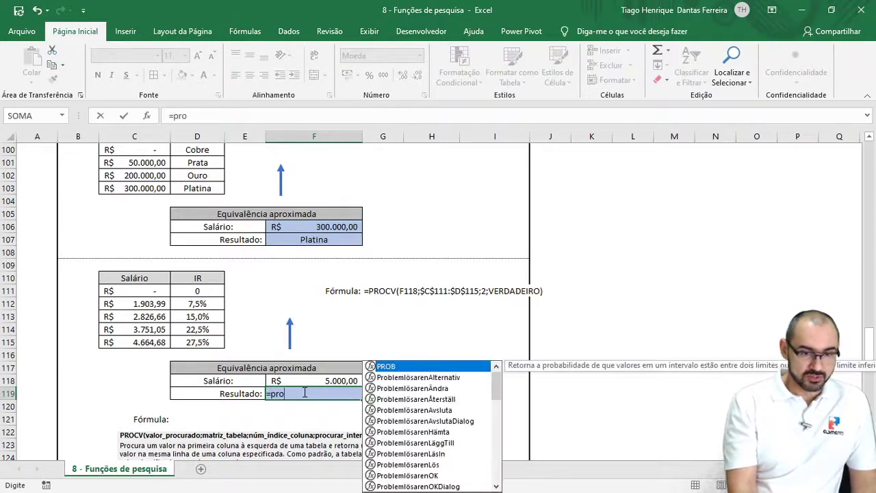
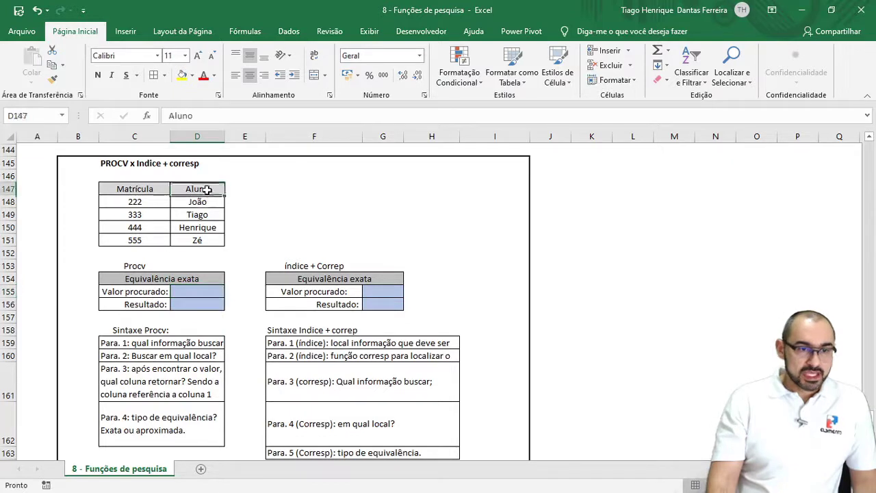
Step: Copy the Aluno column D147:D151 to B147, beside the Matrícula column in the PROCV x Indice + corresp example
key(ctrl+c)
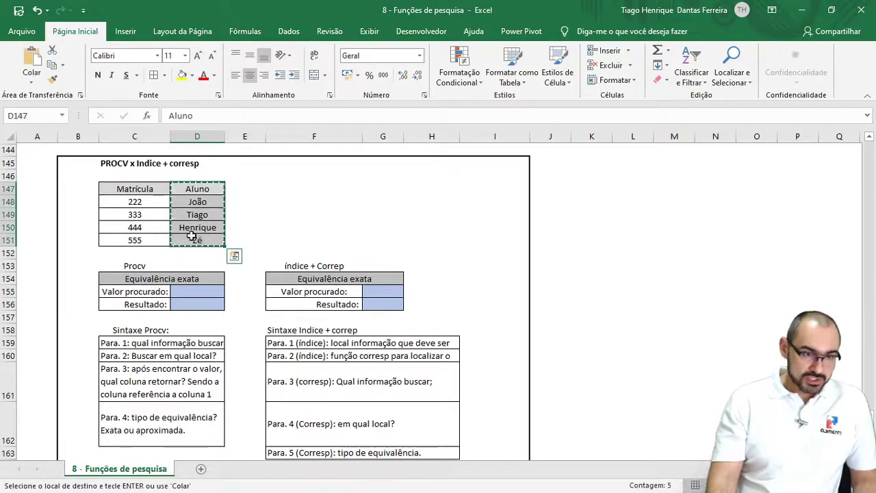
click(78, 188)
key(ctrl+v)
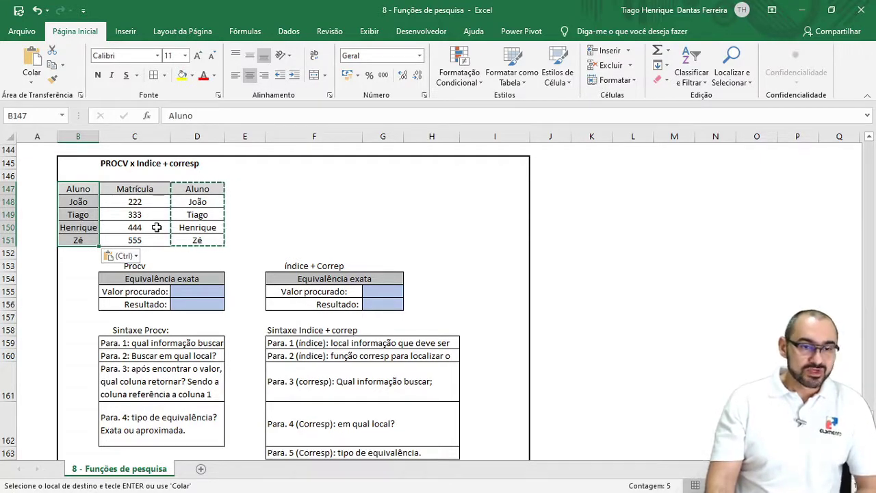
click(201, 291)
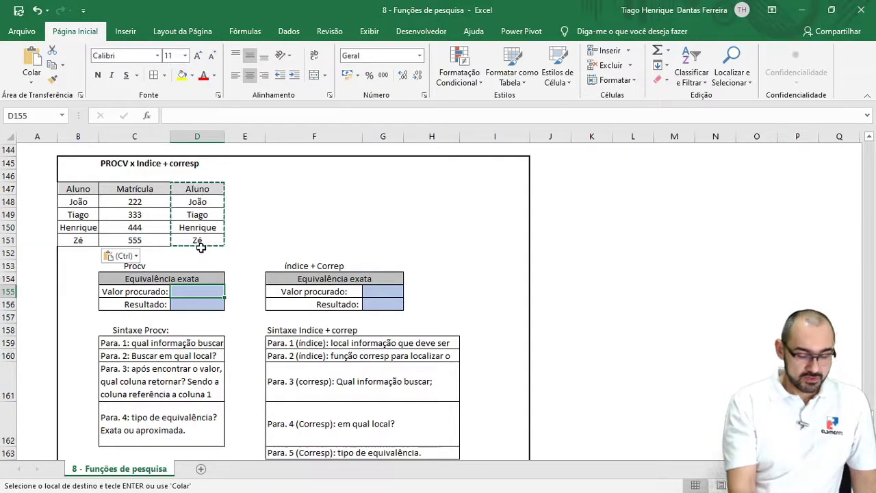
text(=procv)
key(Tab)
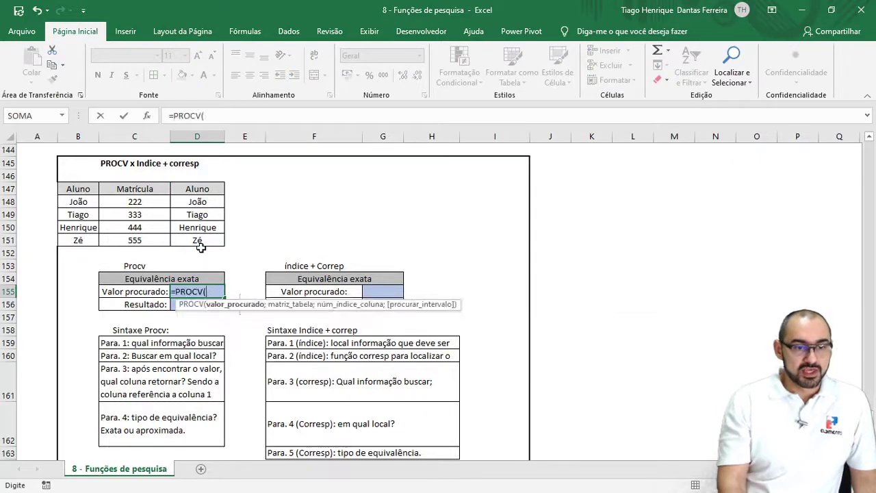
key(Escape)
Step: Start a PROCV formula in the Procv Resultado cell, D156, with D155 as the lookup value
key(Down)
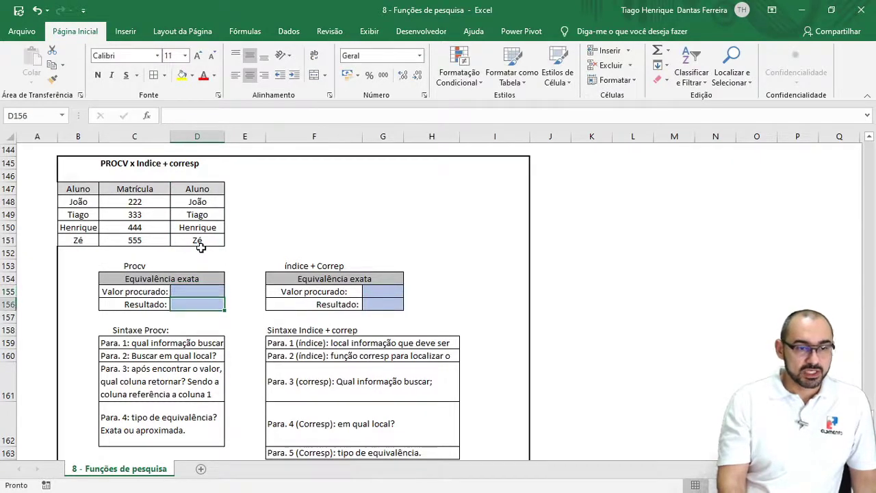
text(=procv)
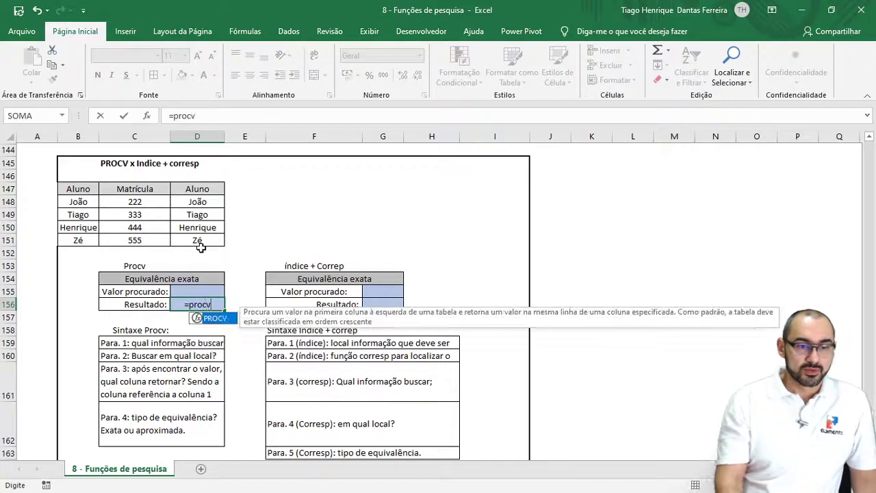
key(Tab)
key(Up)
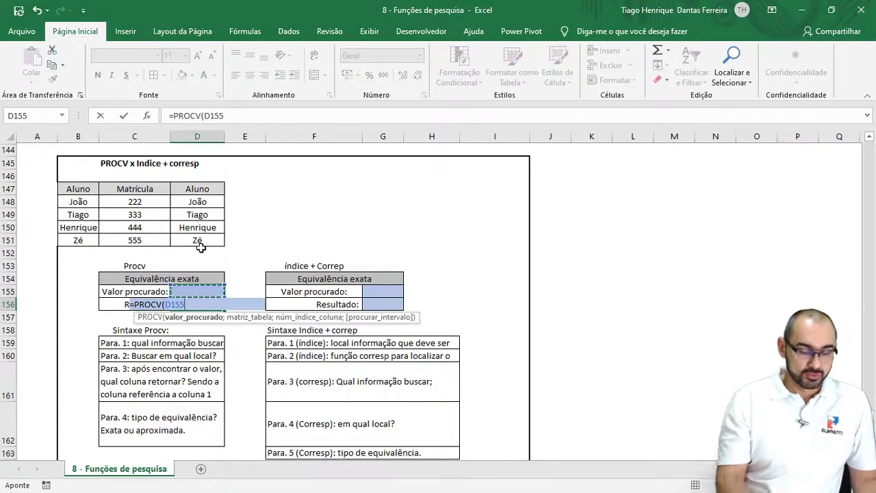
text(;)
Step: Set C148:D151, the Matrícula and Aluno data, as the table array of the PROCV formula in D156
key(Up)
key(Up)
key(Up)
key(Up)
key(Up)
key(Up)
key(Up)
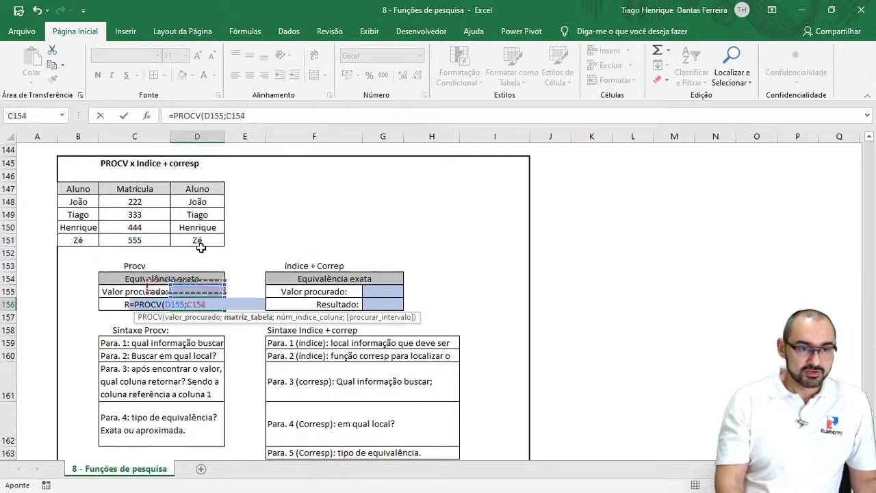
key(Up)
key(Left)
key(shift+Down)
key(shift+Down)
key(shift+Down)
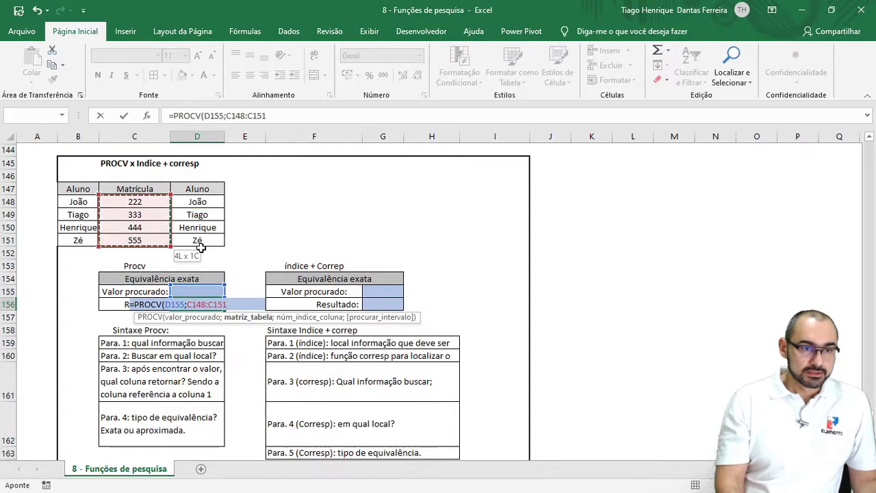
key(shift+Right)
Step: Finish D156 as =PROCV(D155;C148:D151;2;0), returning the second column with exact match, and select the Valor procurado cell D155
text(;)
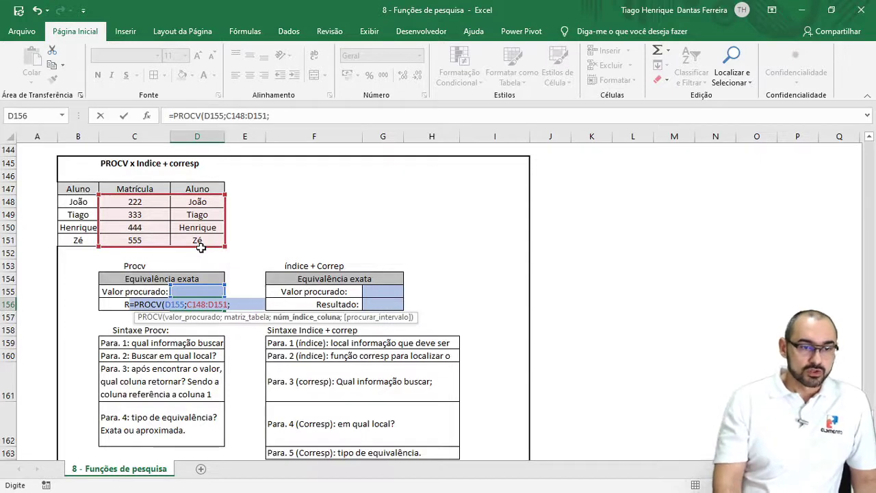
text(2;0)
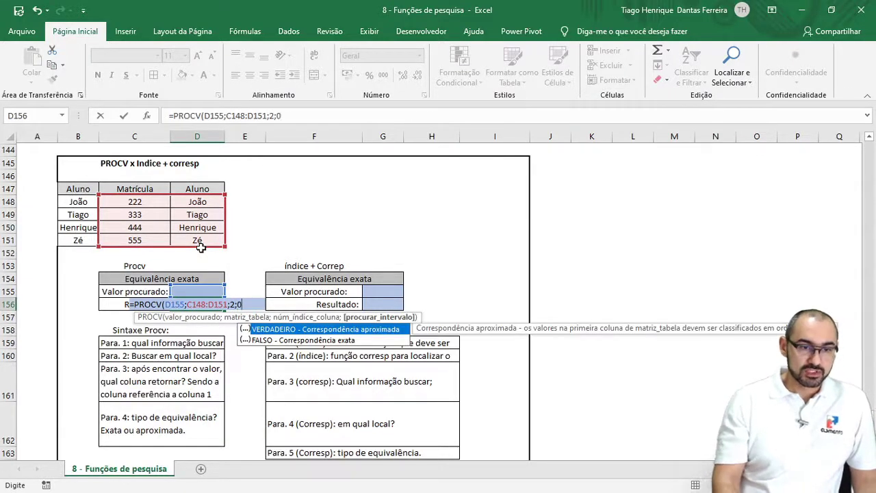
text())
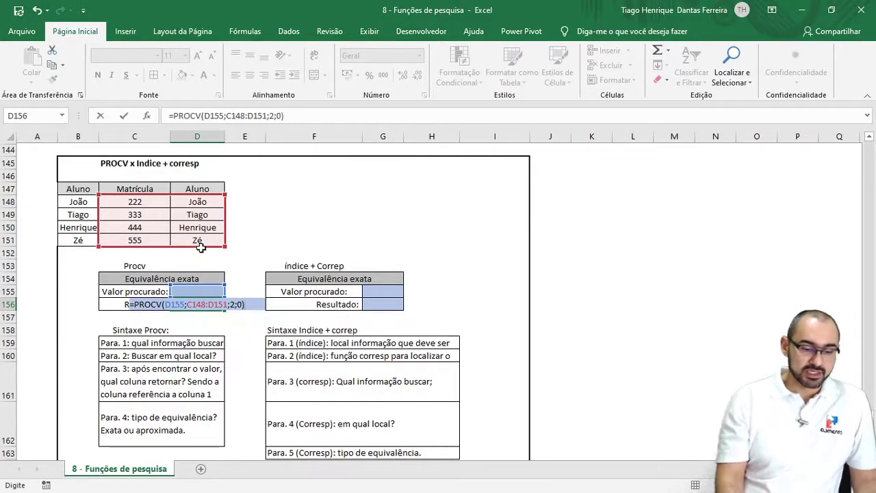
key(ctrl+Return)
key(Up)
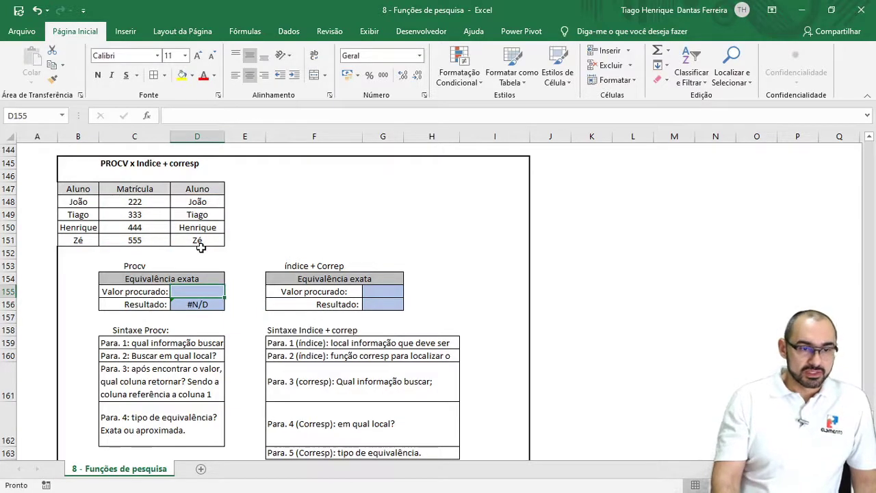
Step: Enter 444 as the Valor procurado of the Procv example in D155 and select the Aluno column D147:D151
text(444)
key(Return)
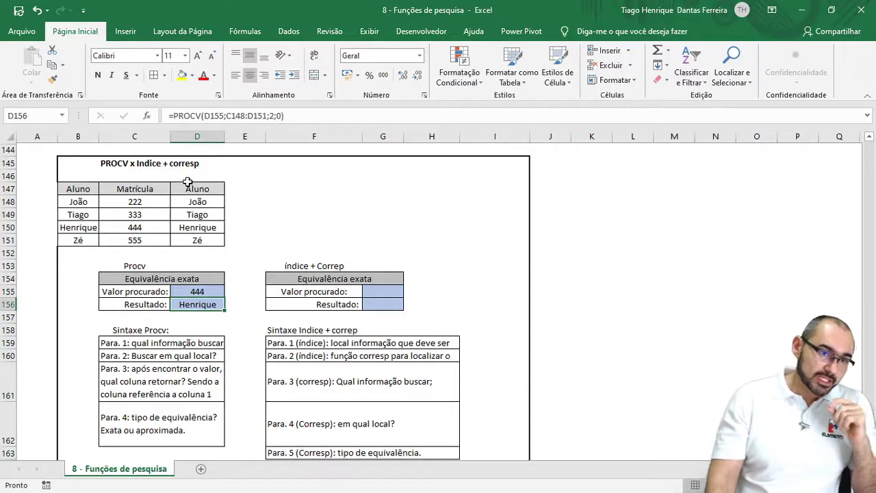
drag(191, 189, 196, 238)
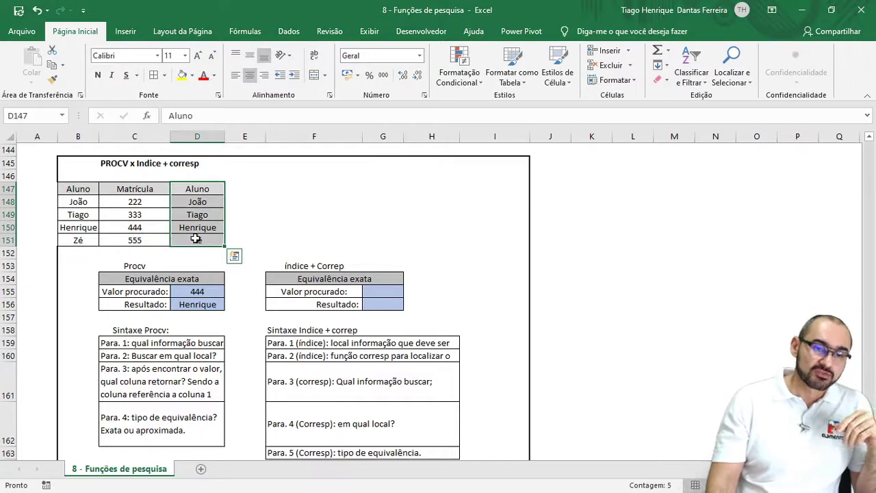
Step: Start an ÍNDICE formula in the índice + Correp Resultado cell, G156, with the Aluno data D148:D151 as its array
click(386, 292)
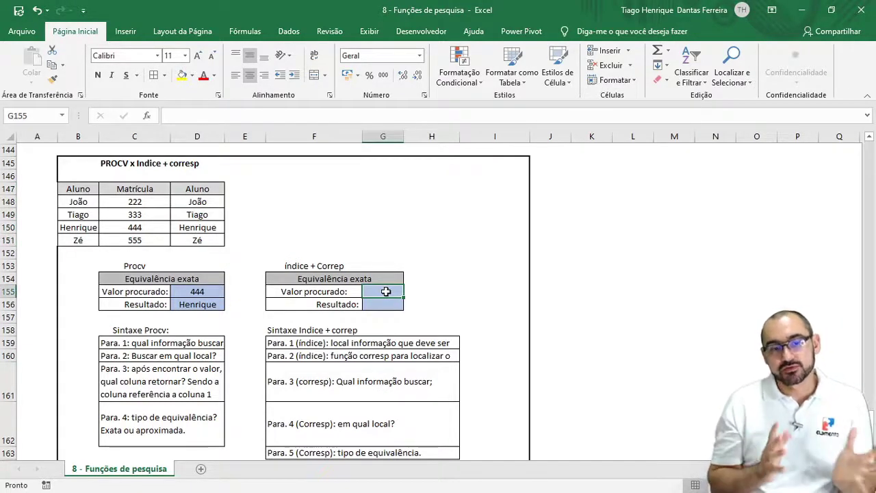
key(Down)
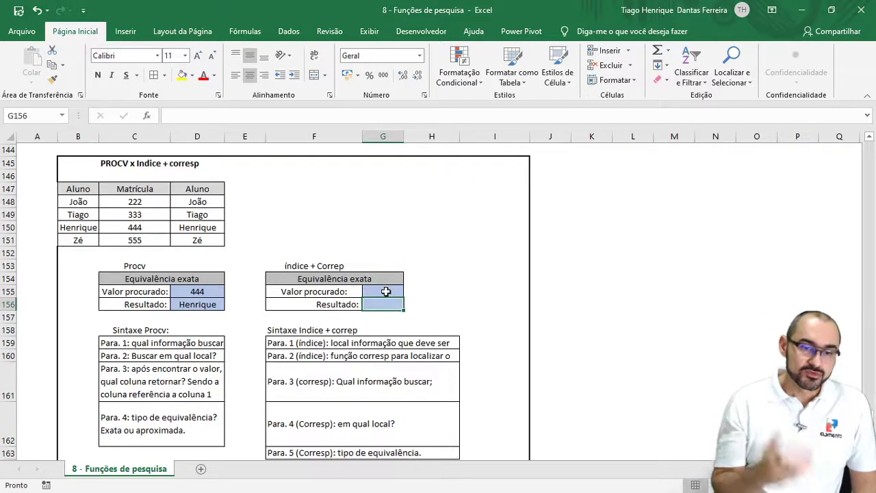
text(=)
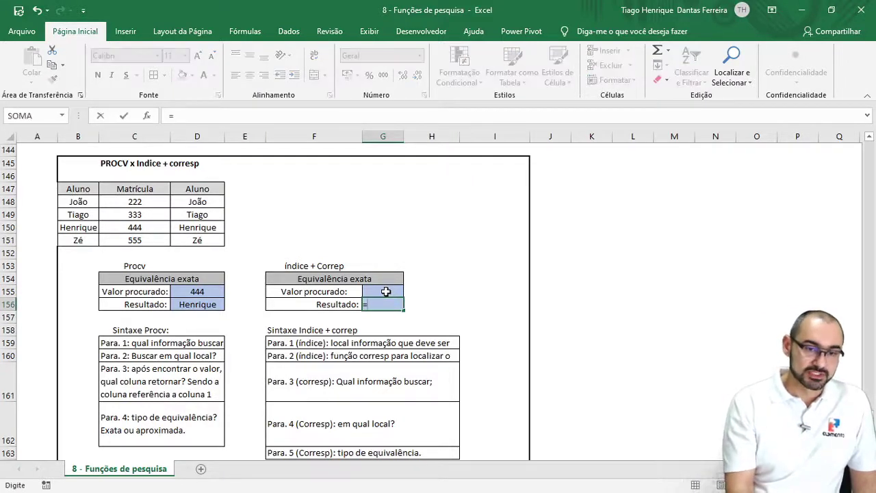
text(ind)
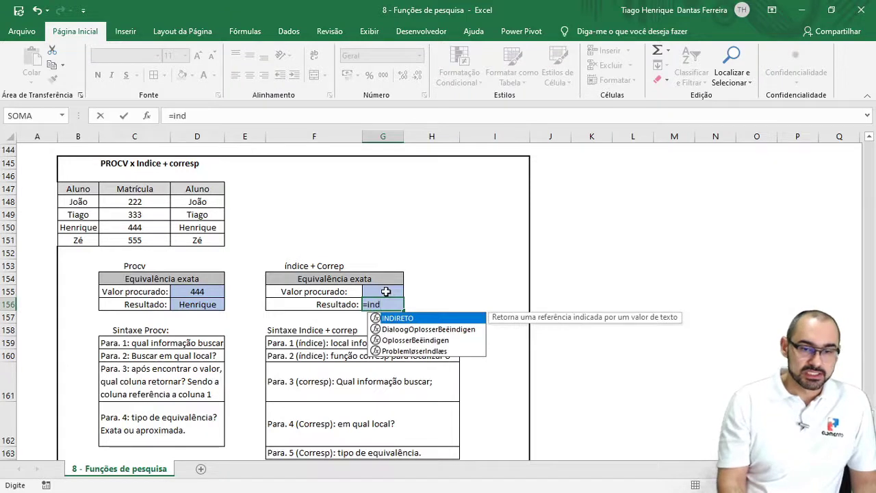
key(BackSpace)
key(BackSpace)
key(BackSpace)
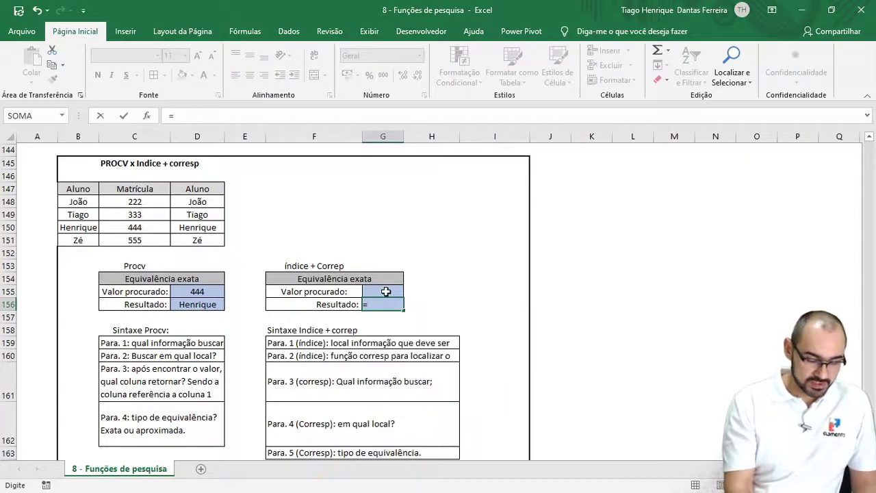
text(índi)
key(Tab)
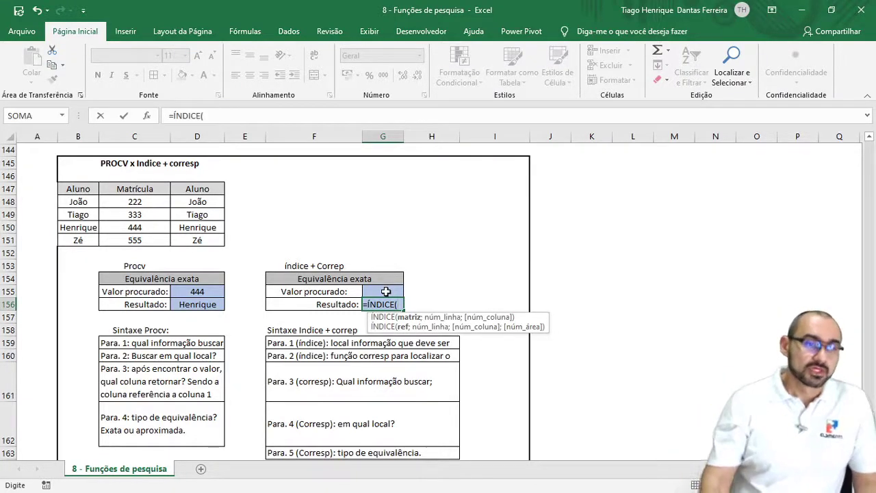
click(195, 202)
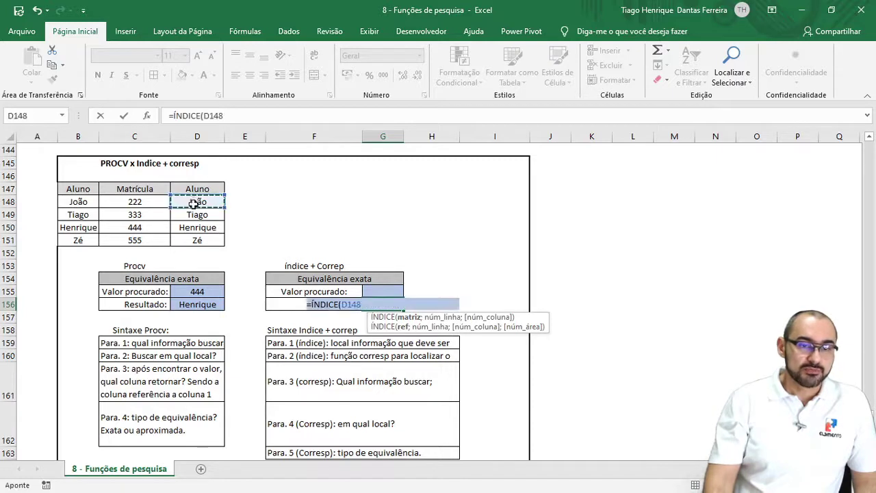
drag(195, 203, 198, 240)
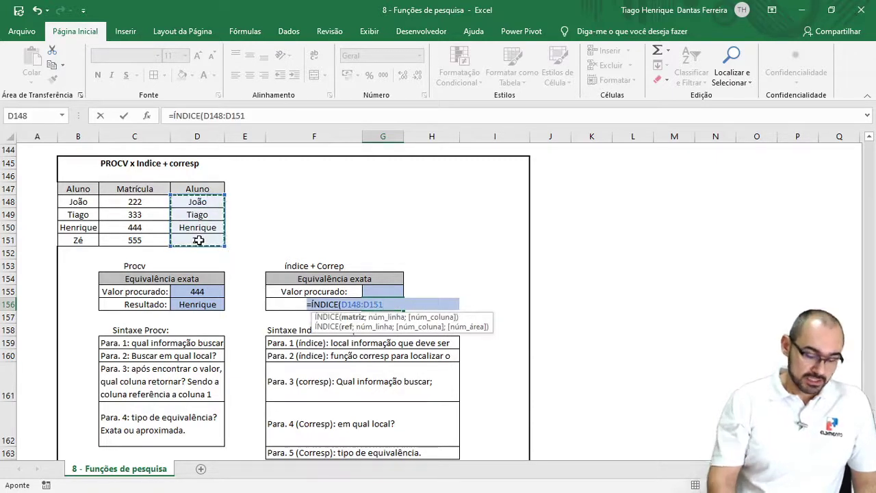
text(;)
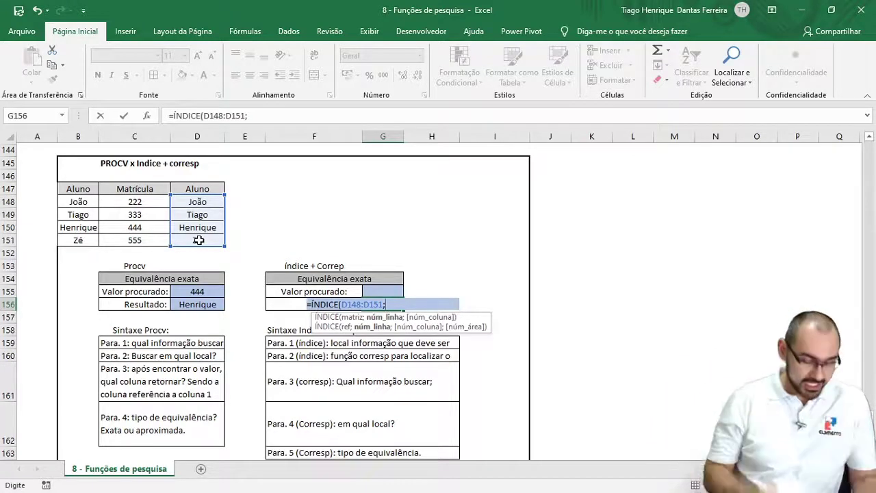
Step: Nest a CORRESP function as the row number of the ÍNDICE formula, with G155 as its lookup value
text(co)
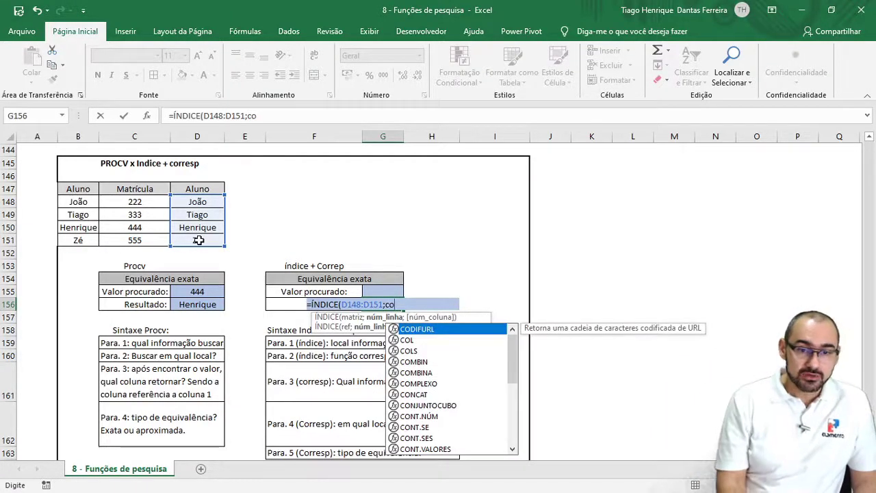
text(rr)
key(Down)
key(Tab)
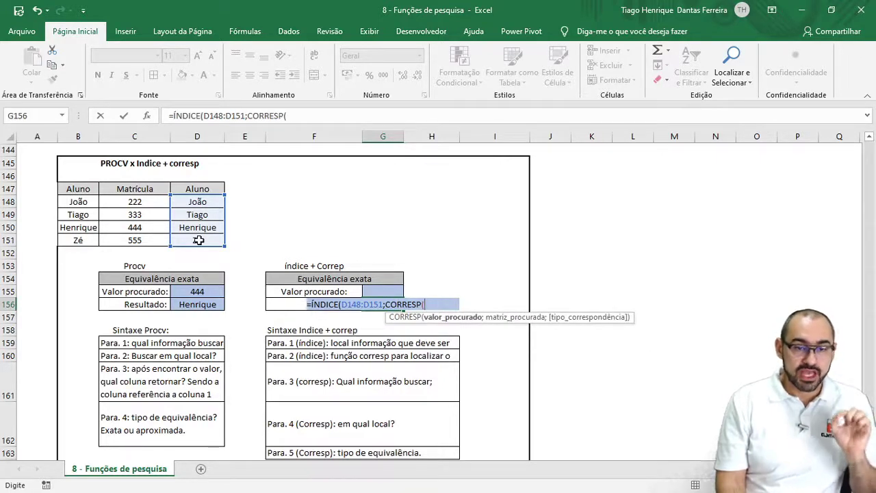
key(Up)
text(;)
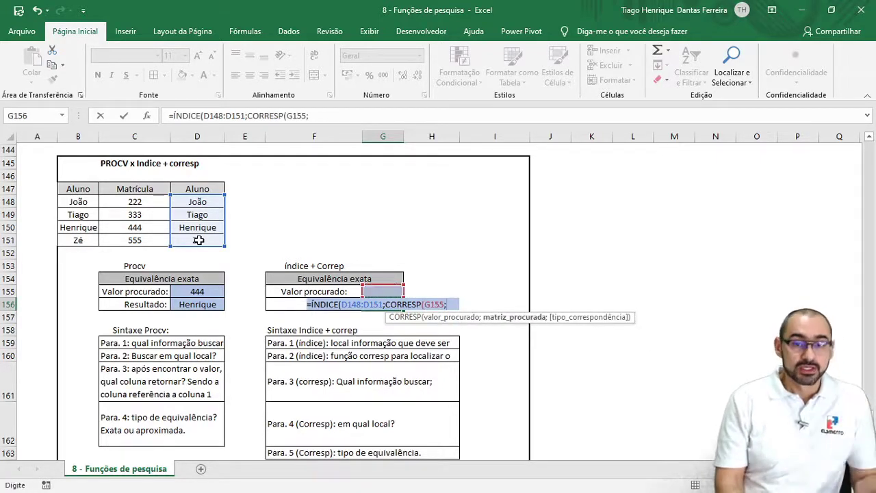
Step: Set the Matrícula data C148:C151 as the lookup array of the nested CORRESP
key(Up)
key(Up)
key(Up)
key(Up)
key(Up)
key(Up)
key(Up)
key(Up)
key(Up)
key(Left)
key(Left)
key(Left)
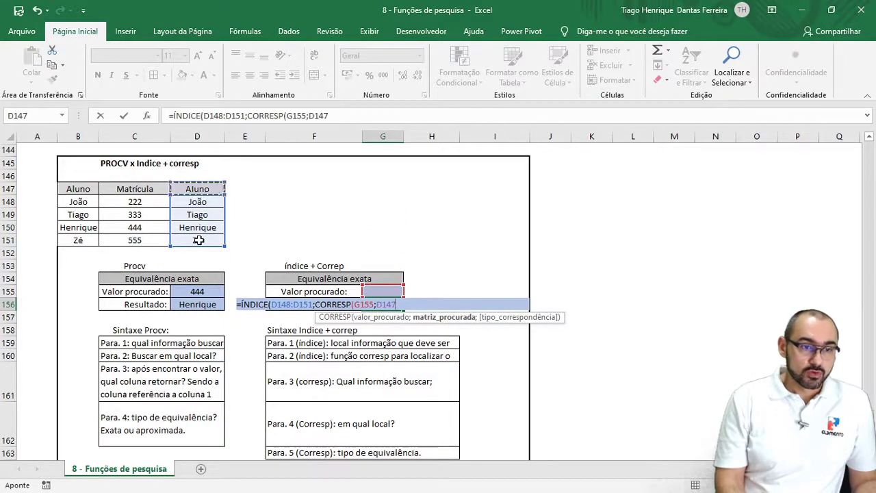
key(Left)
key(Down)
key(shift+Down)
key(shift+Down)
key(shift+Down)
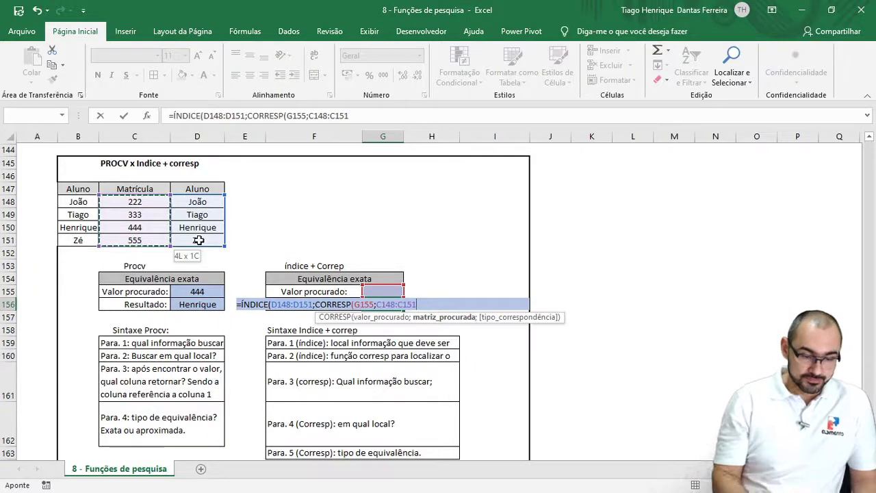
Step: Finish G156 as =ÍNDICE(D148:D151;CORRESP(G155;C148:C151;0)) with exact match, and enter 444 as the Valor procurado in G155
text(;)
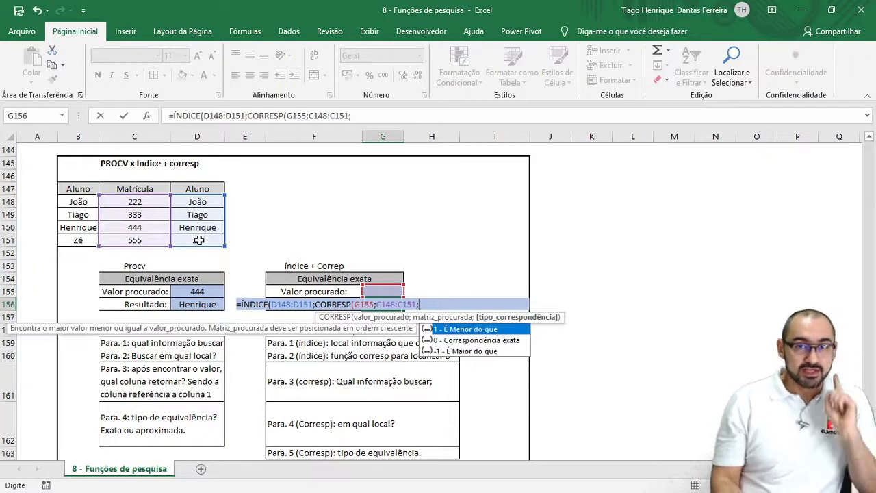
text(0)
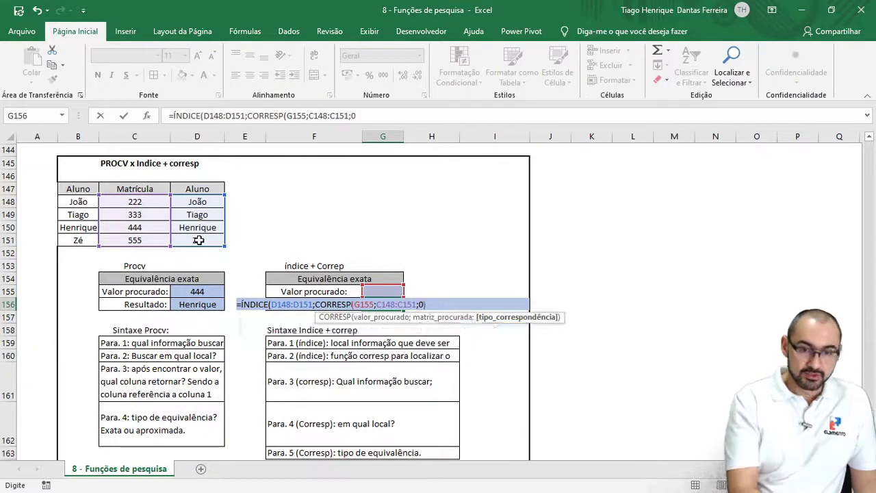
text())
key(Return)
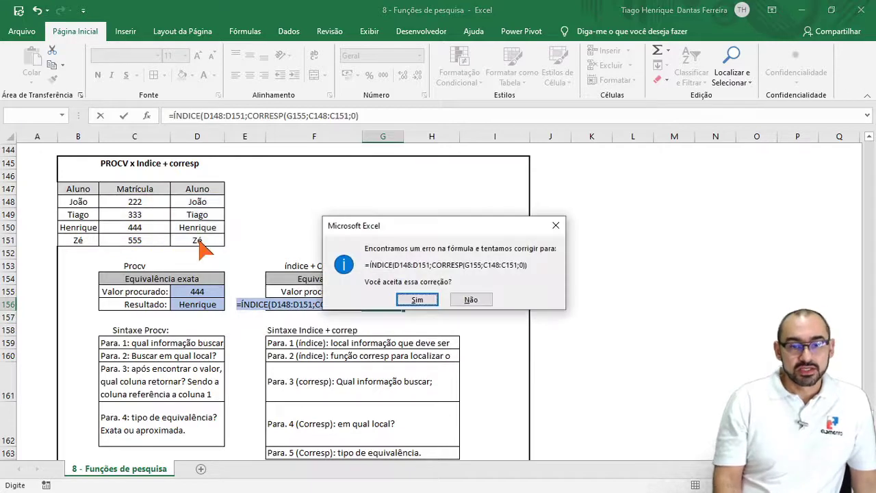
key(Return)
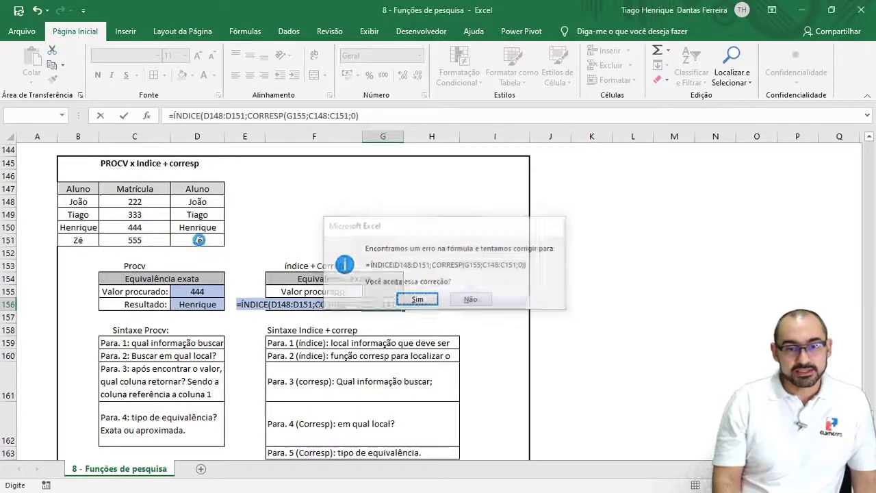
text(444)
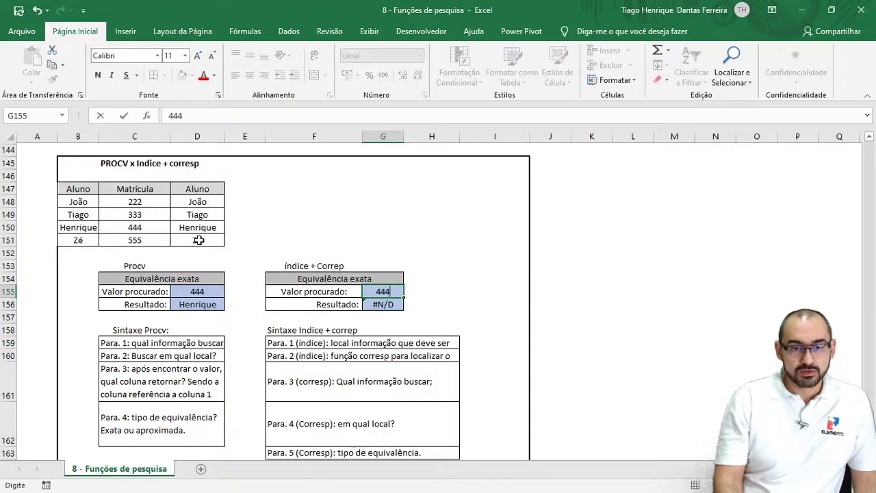
key(Return)
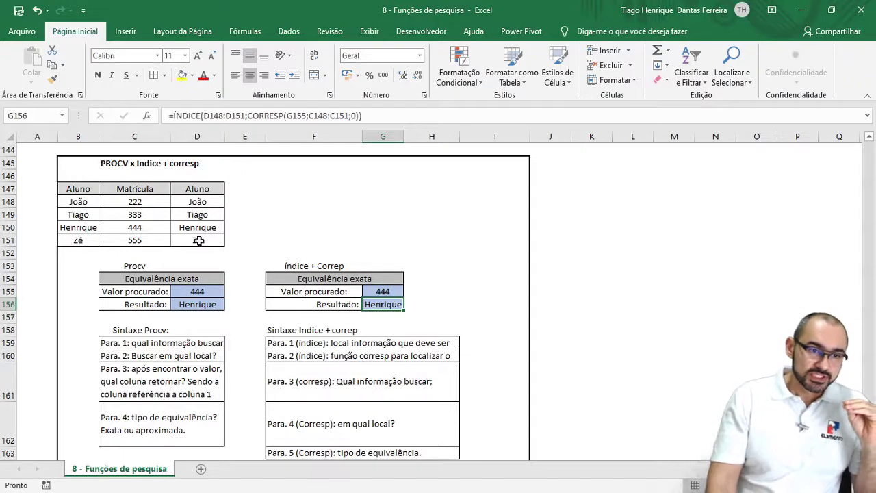
Step: Move the Aluno column D147:D151 one column over to E147:E151 and open the PROCV formula in D156
mouse_move(209, 187)
mouse_down()
mouse_move(215, 242)
mouse_move(199, 246)
mouse_move(193, 191)
mouse_up()
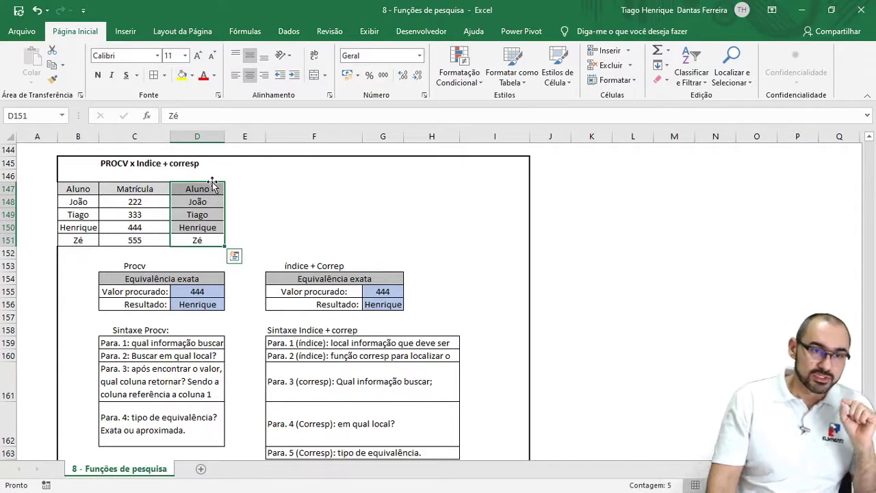
drag(212, 184, 235, 190)
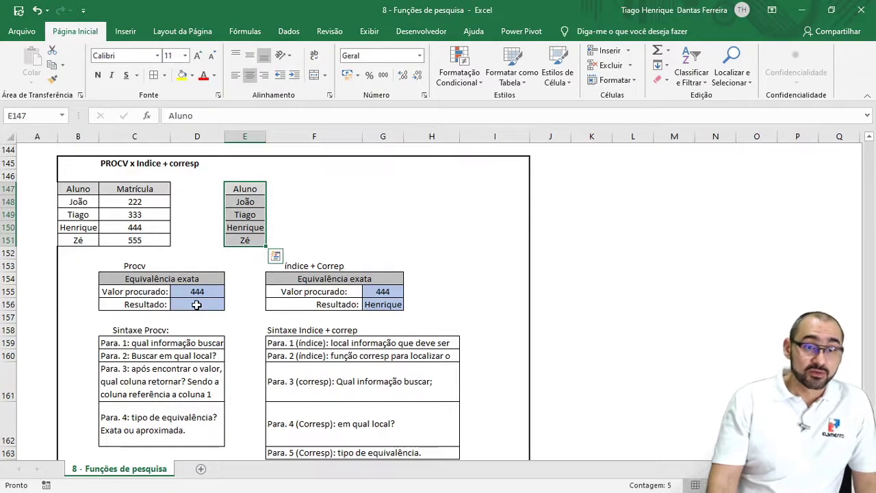
click(196, 305)
double_click(197, 304)
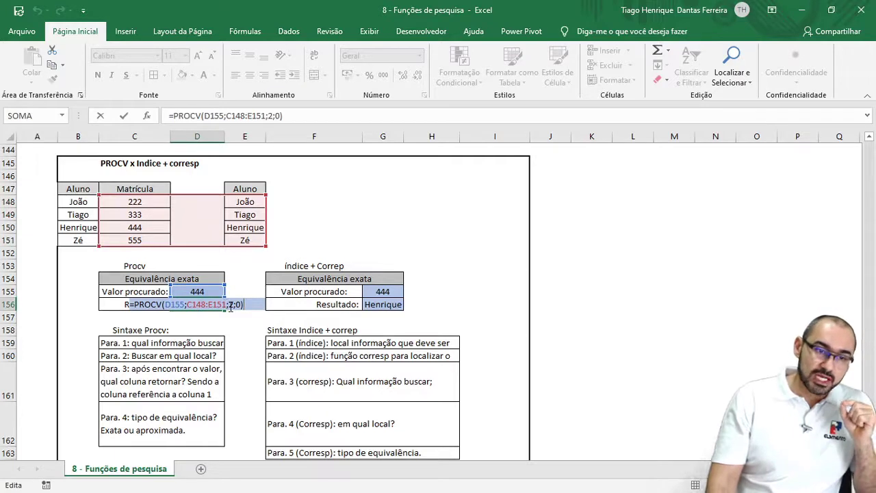
Step: Number the table columns above their headers by entering 1, 2 and 3 in C146, D146 and E146
click(195, 184)
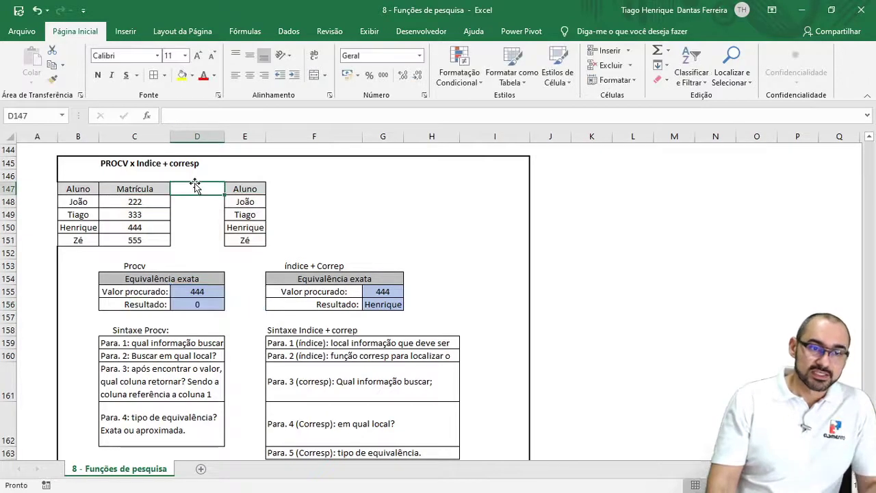
key(Up)
key(Left)
text(1)
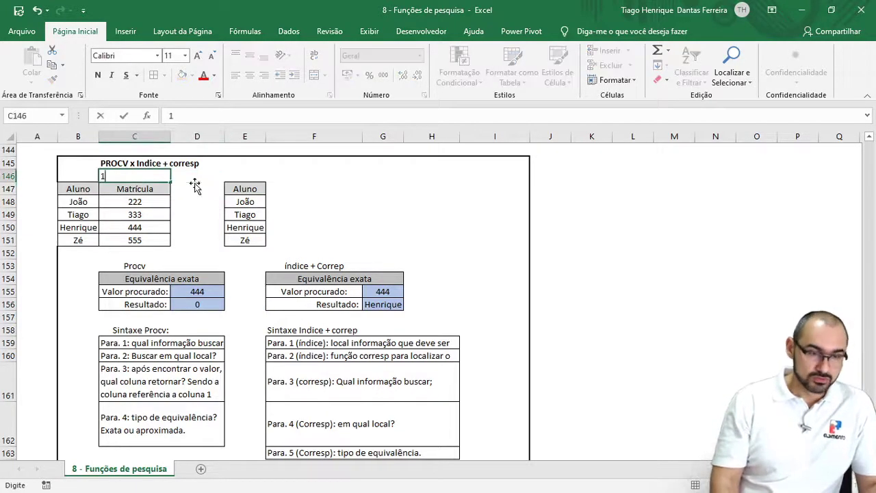
key(Tab)
text(2)
key(Tab)
text(3)
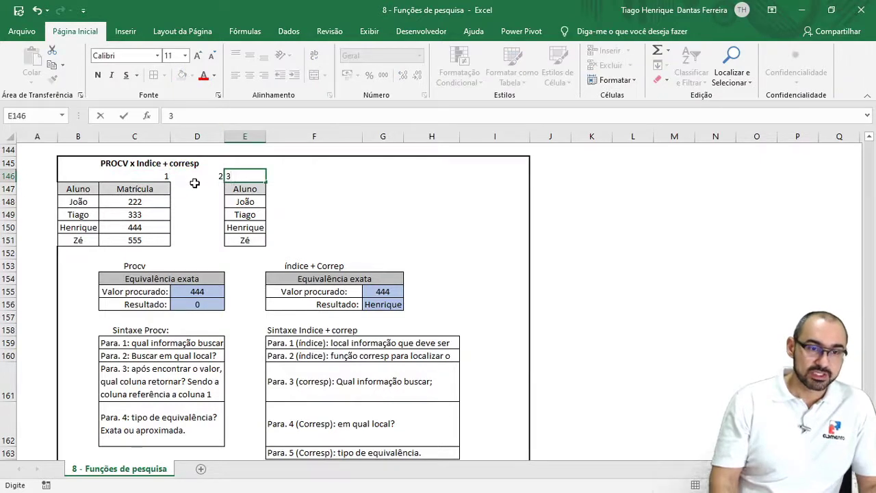
key(Return)
Step: Change the column index of the PROCV formula in D156 to 3, giving =PROCV(D155;C148:E151;3;0)
key(Down)
key(Down)
key(Down)
key(Down)
key(Down)
key(Down)
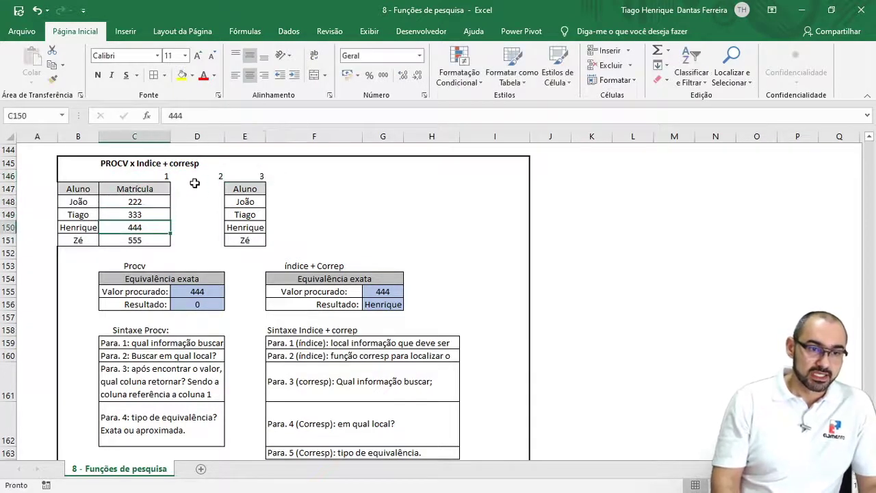
key(Down)
key(Down)
key(Down)
key(Right)
key(F2)
key(shift+Home)
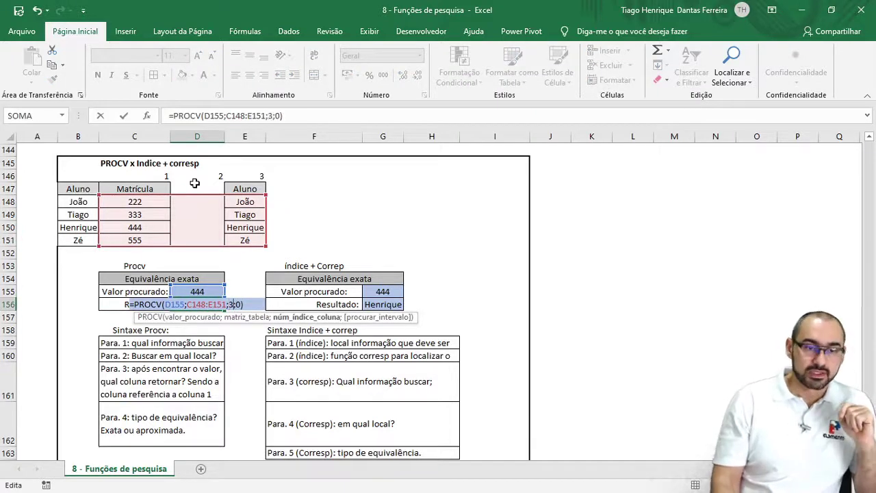
key(Return)
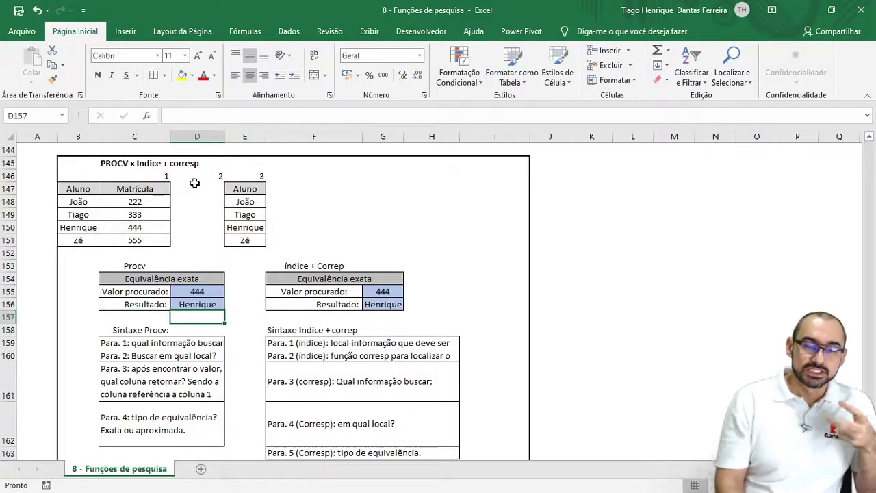
Step: Inspect the ranges referenced by the ÍNDICE + CORRESP formula in G156, leaving the formula as it is
key(Up)
key(Right)
key(Right)
key(Right)
key(Right)
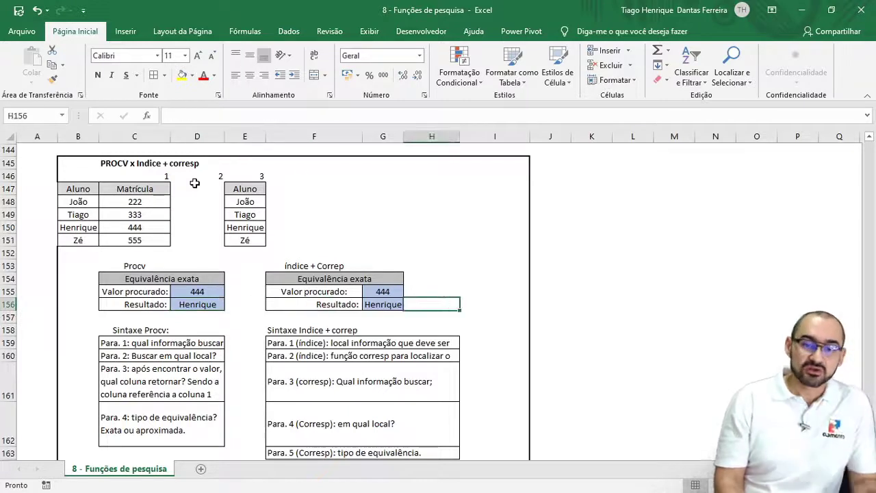
key(Left)
key(F2)
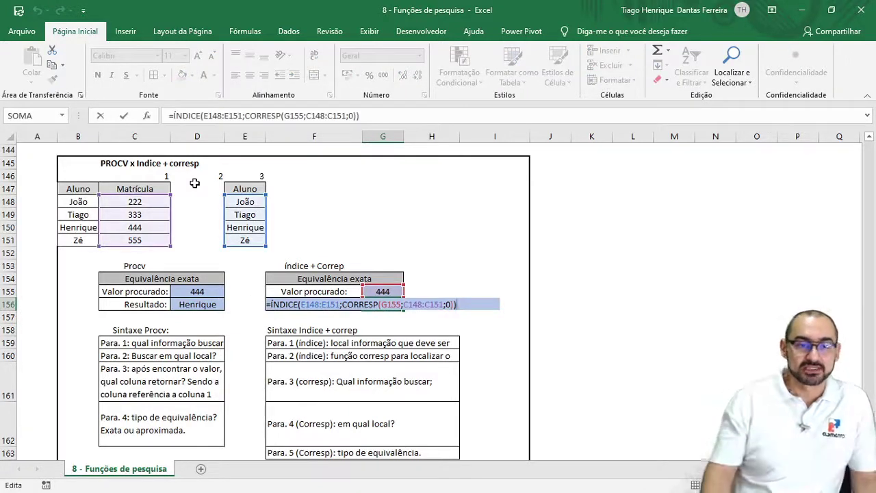
key(ctrl+Return)
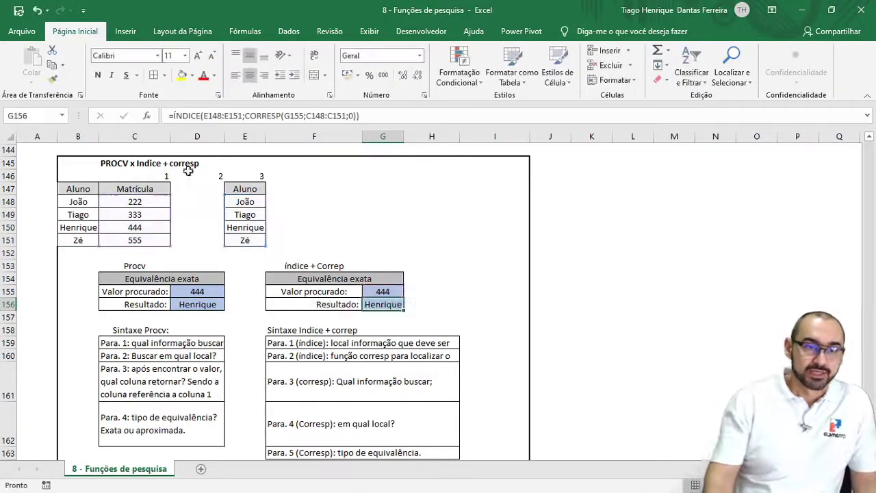
Step: Enter 4 in F146 to number the column after the moved Aluno column
click(241, 189)
click(284, 174)
text(4)
key(Return)
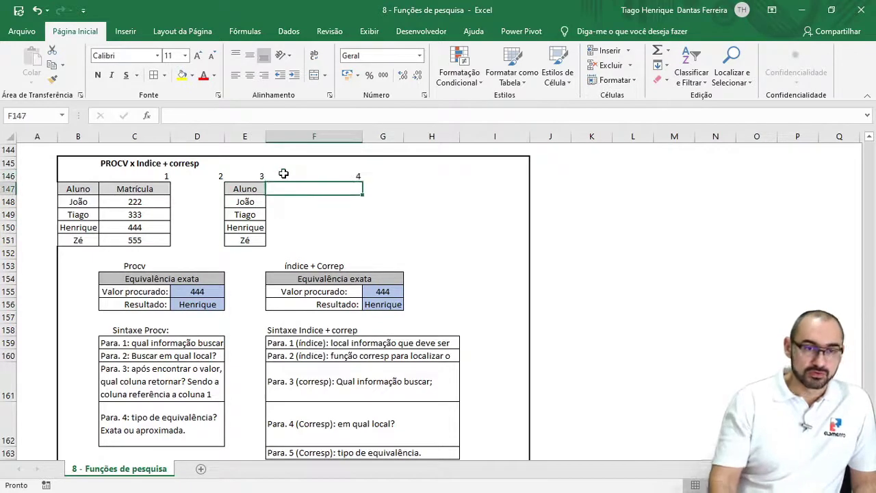
Step: Move the Aluno block from E147:E151 to F147:F151 and change the column index of the PROCV formula in D156 to 4
drag(245, 189, 323, 250)
click(219, 304)
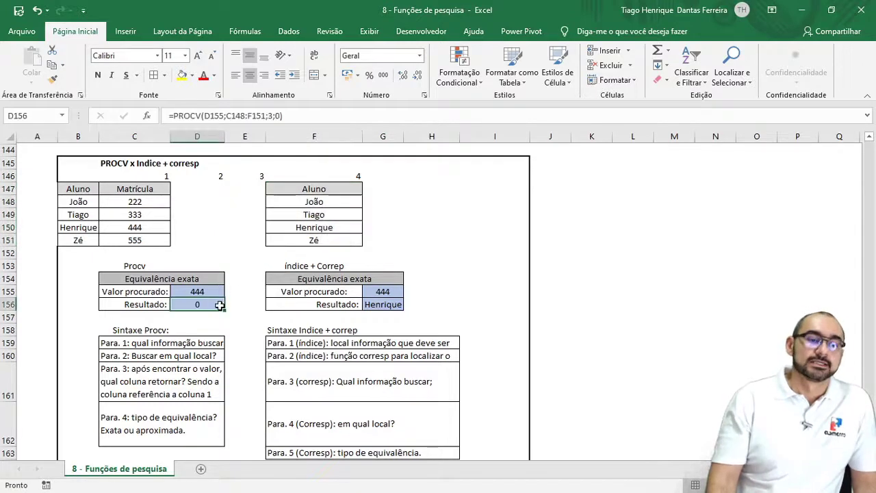
double_click(219, 305)
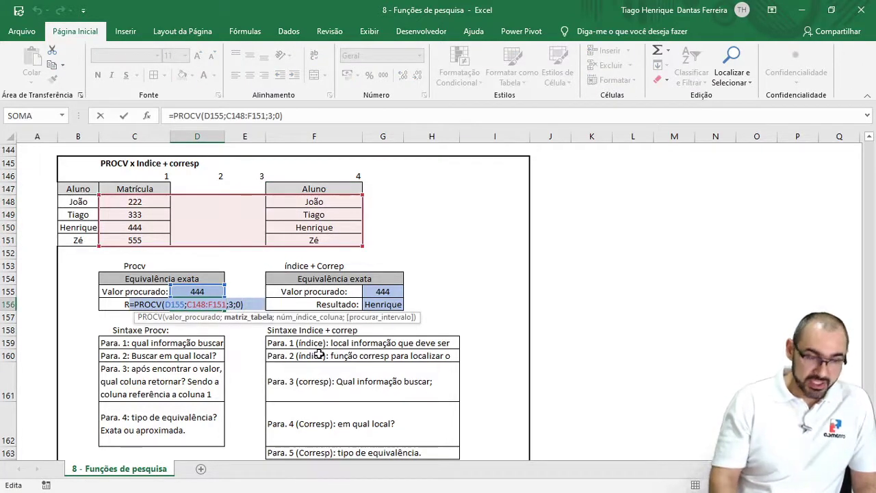
key(Left)
key(Left)
key(Left)
key(BackSpace)
text(4)
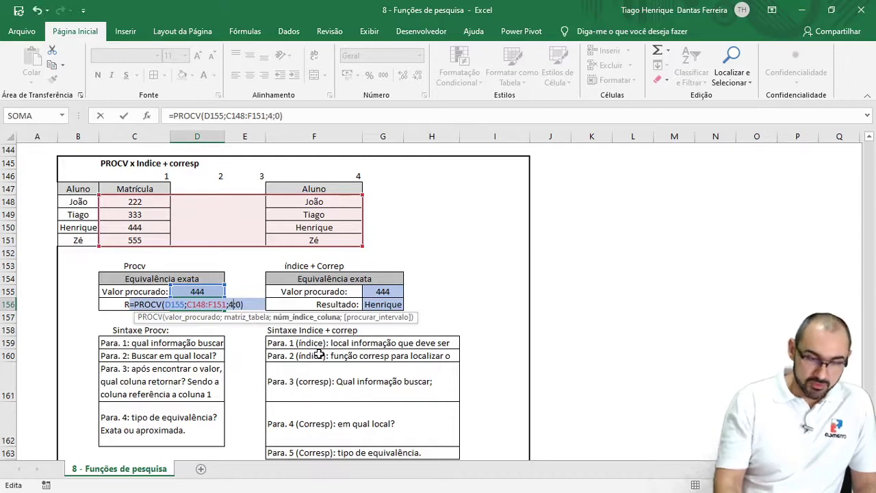
key(Return)
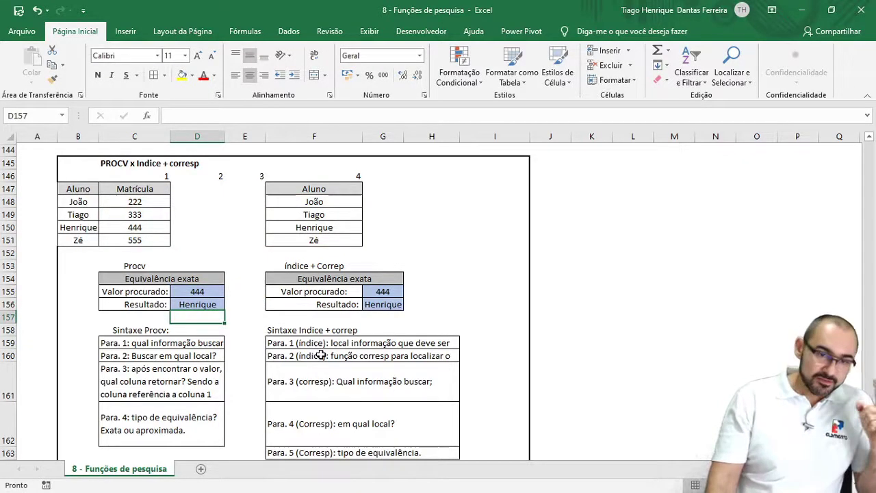
Step: Redirect the ÍNDICE range in G156 to the Aluno column before Matrícula, giving =ÍNDICE(B148:B151;CORRESP(G155;C148:C151;0))
click(215, 303)
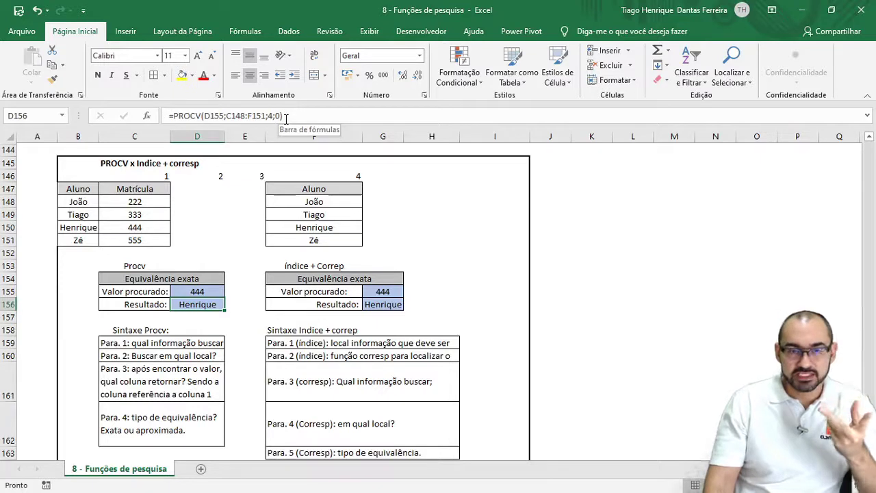
click(378, 307)
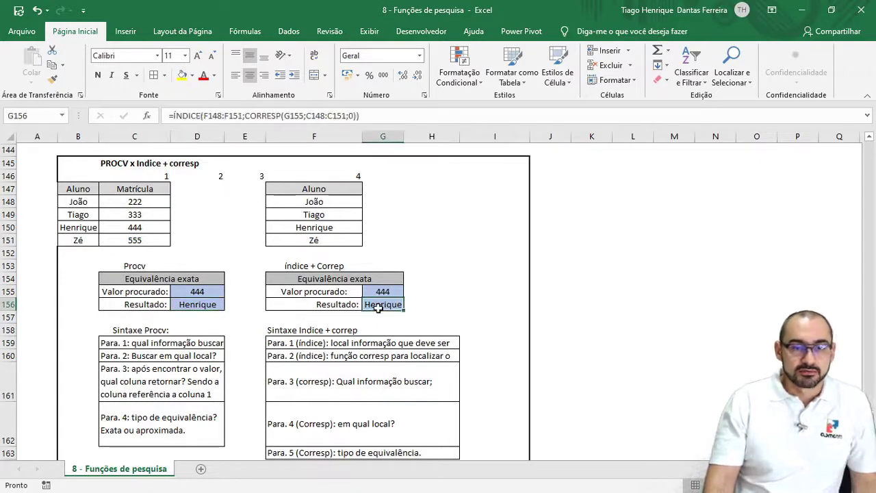
double_click(380, 308)
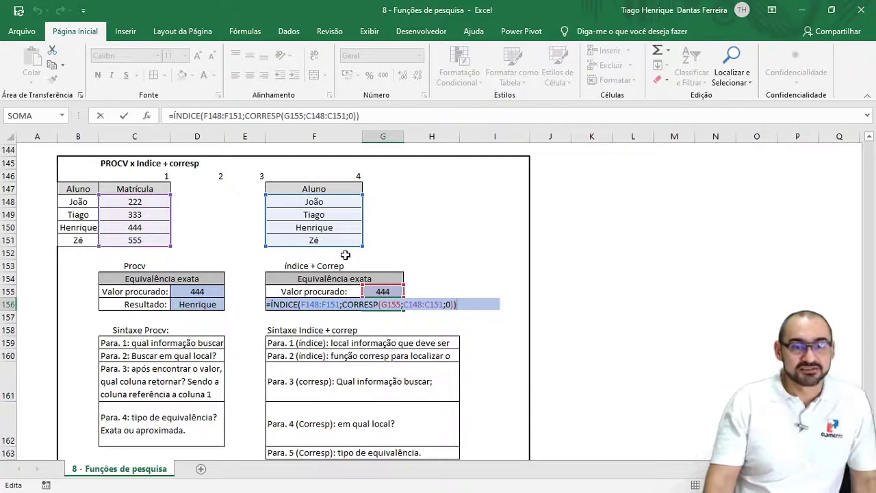
drag(327, 243, 122, 226)
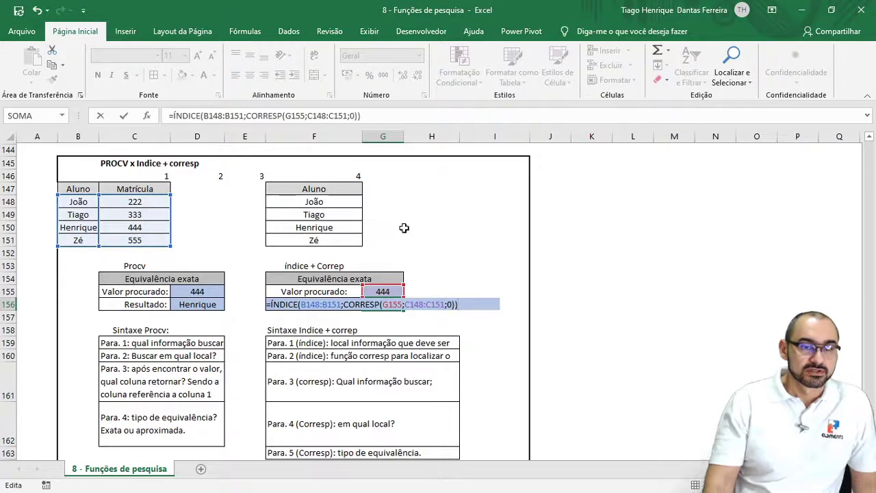
key(ctrl+Return)
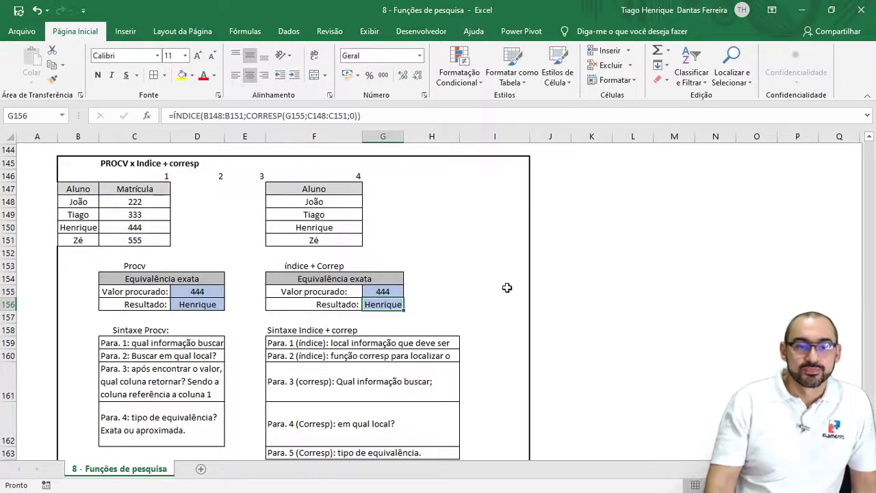
Step: Review the ranges referenced by the ÍNDICE + CORRESP formula in G156, keeping the formula as it is
click(386, 293)
double_click(391, 304)
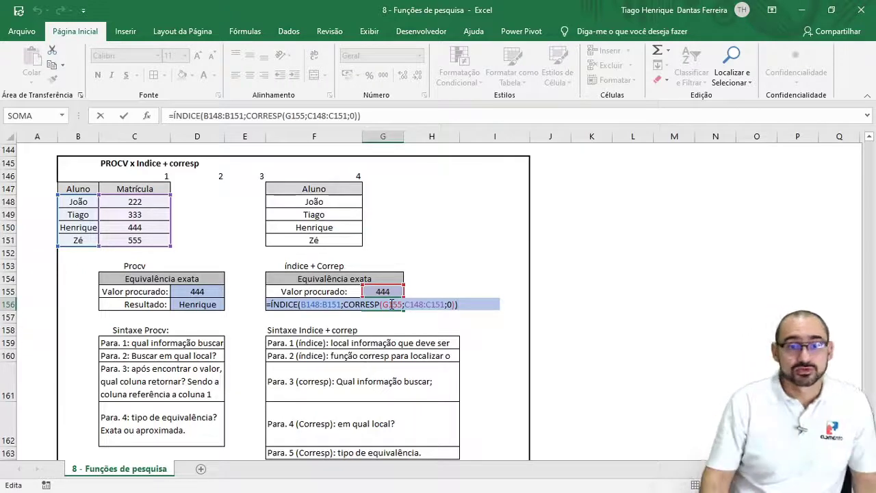
key(ctrl+Return)
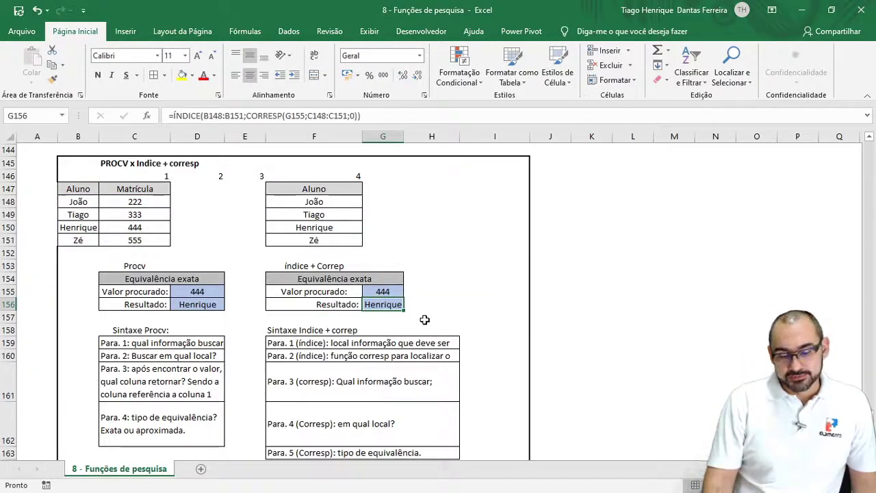
scroll(424, 320, up, 1)
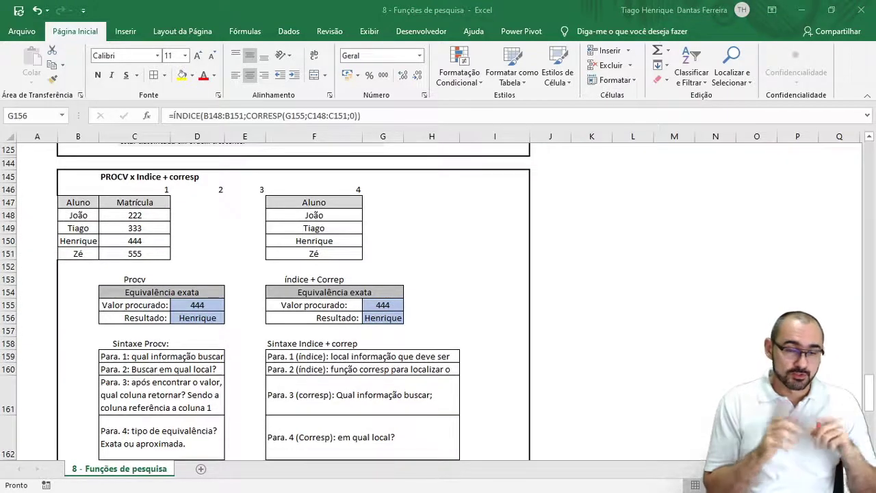